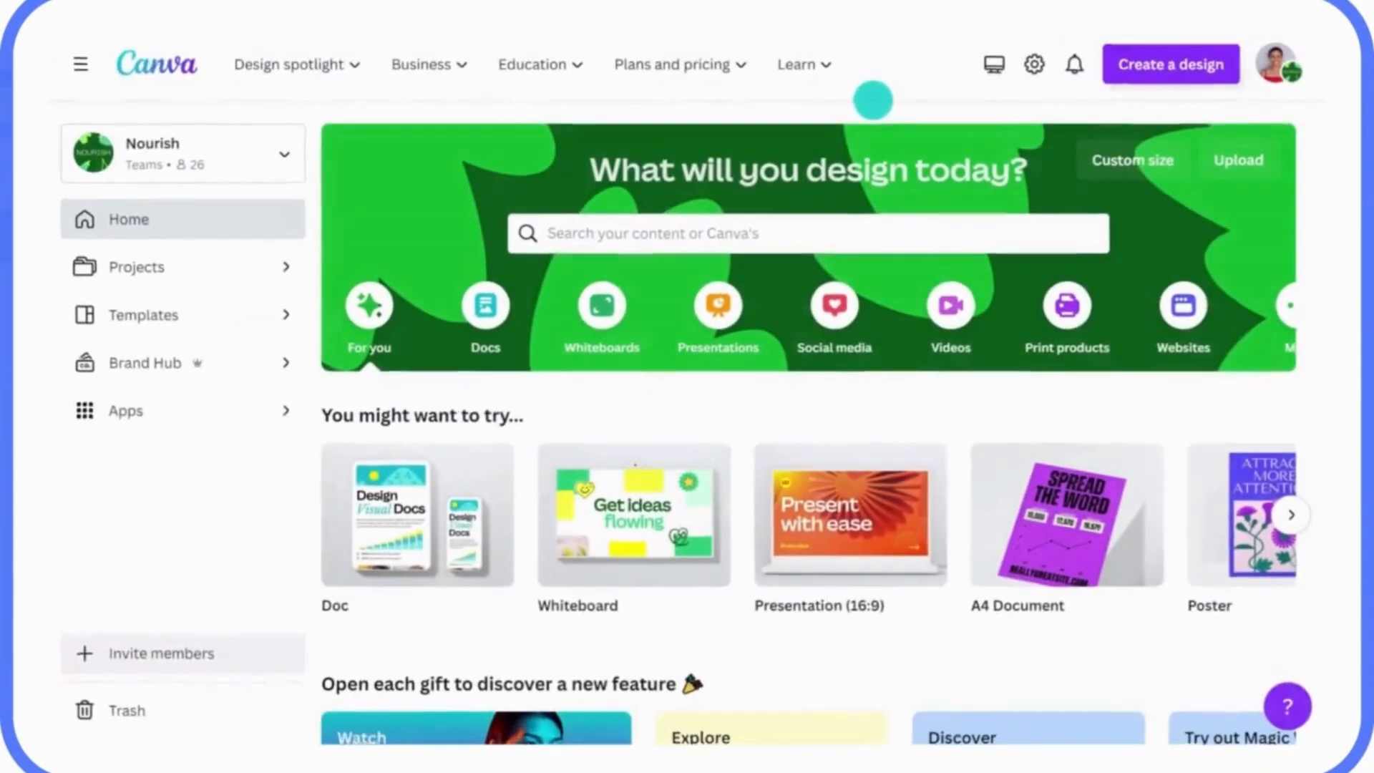
- Import the PDF "Q1 Sustainability Strategy Doc" from the Nourish Doc folder as a new design and open the imported file
left_click(1153, 82)
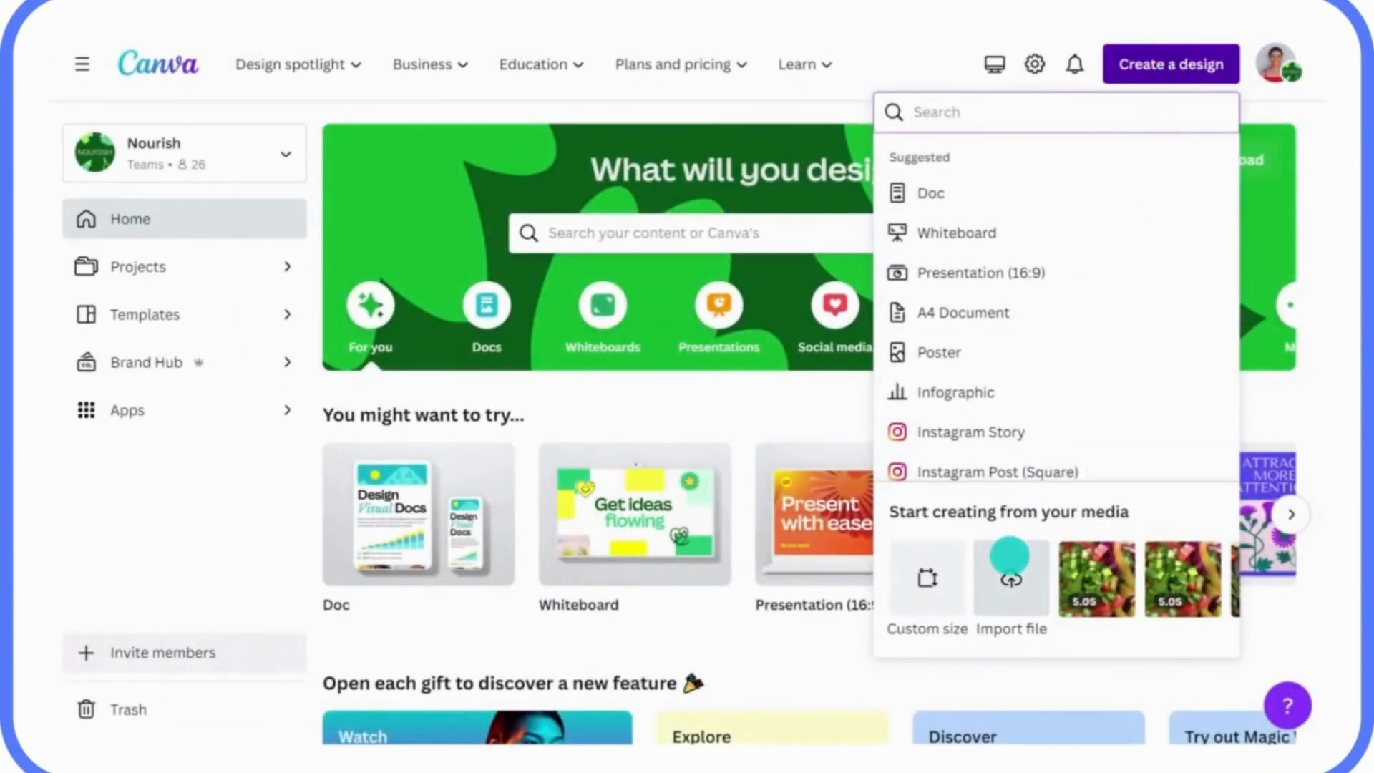
left_click(1011, 572)
left_click(450, 179)
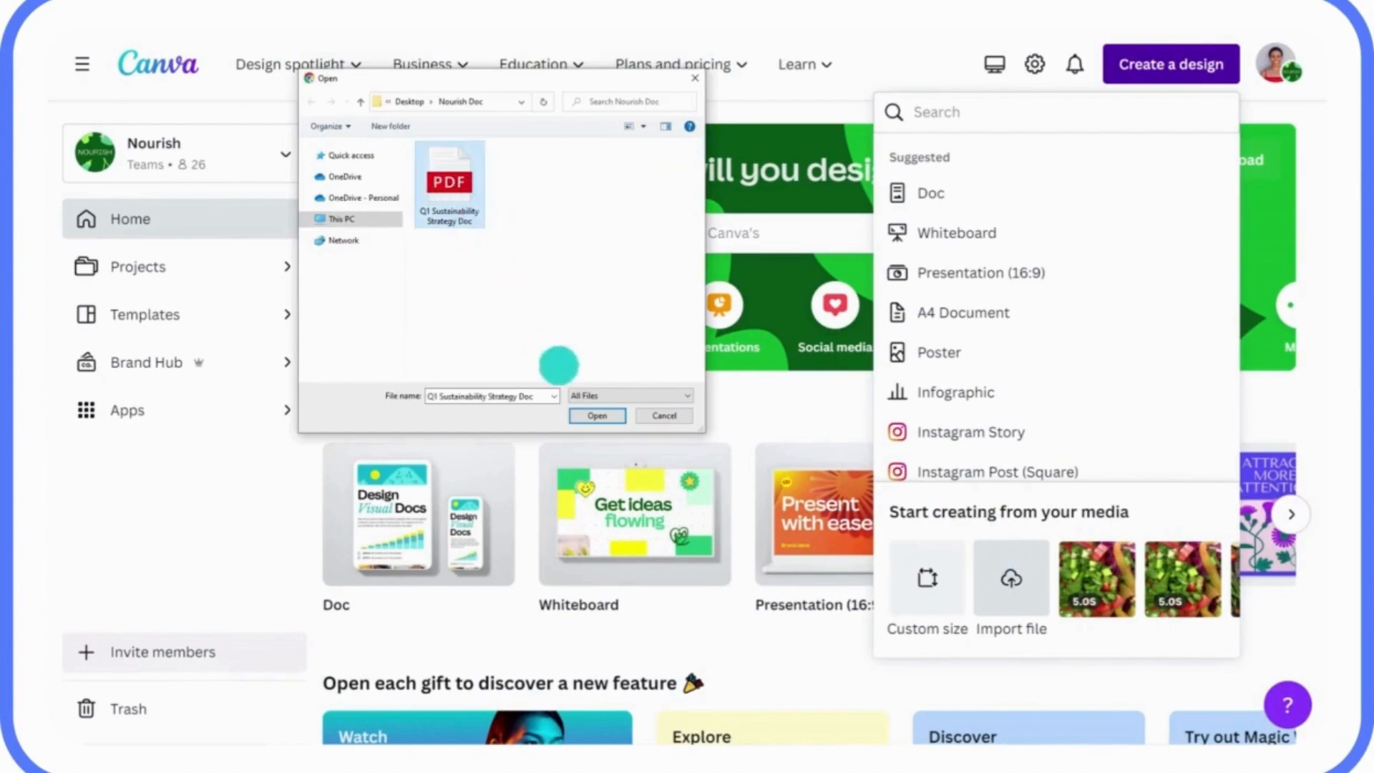
left_click(590, 415)
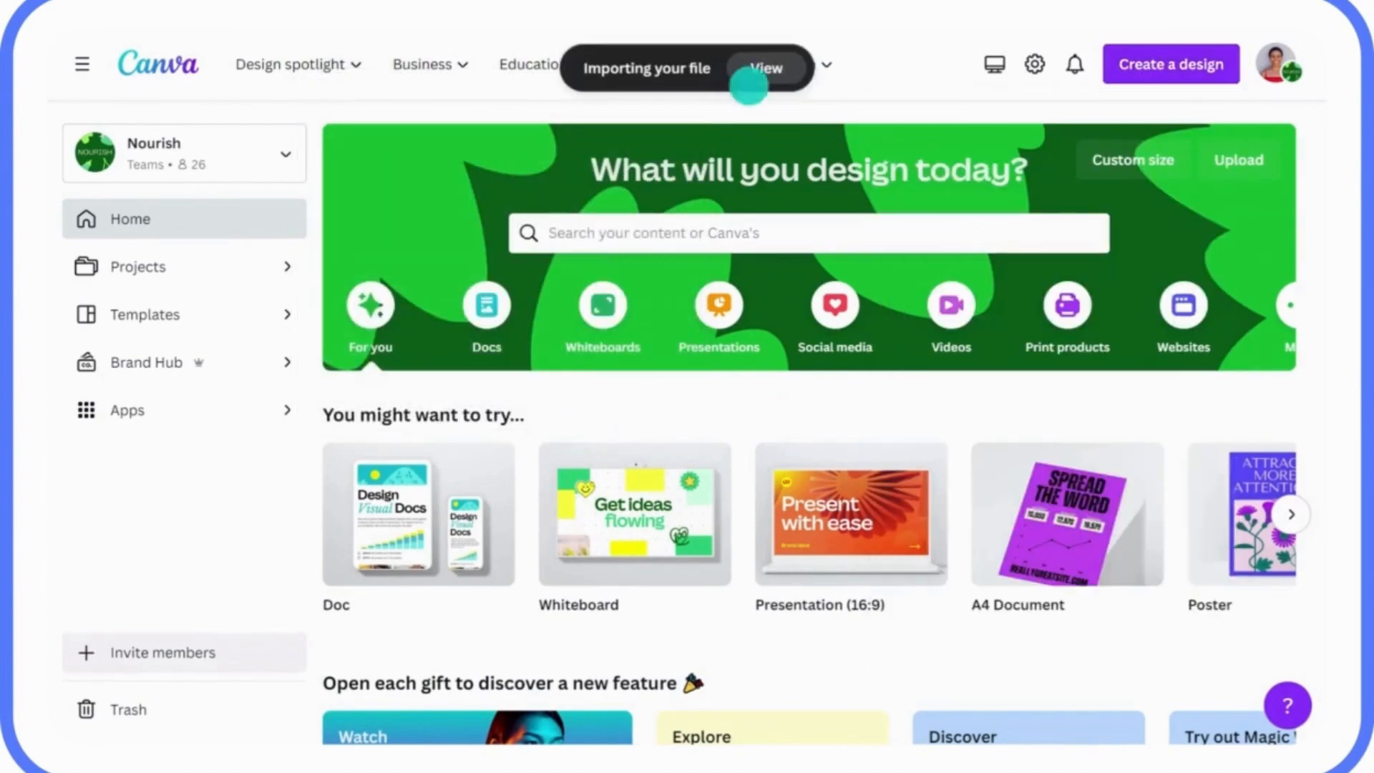
left_click(758, 68)
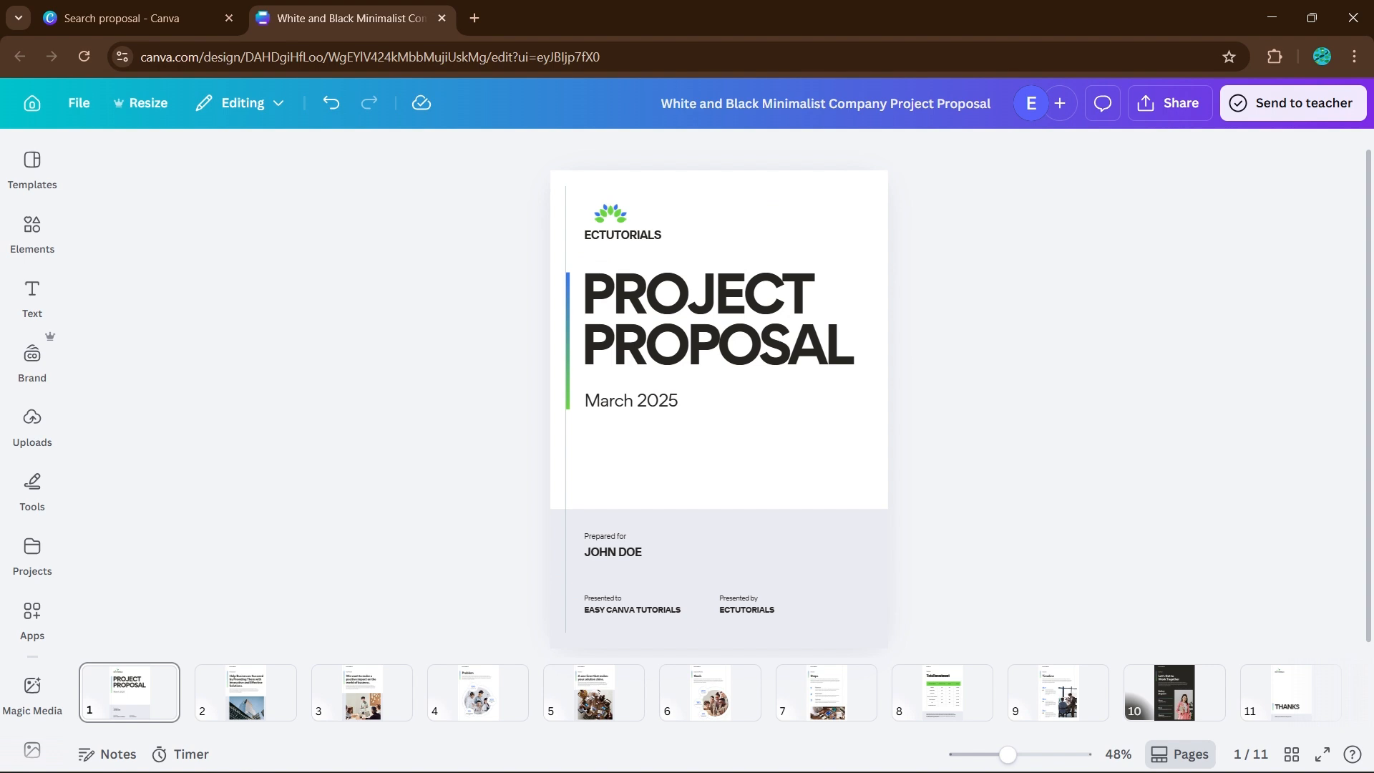
- Examine the project proposal page by page from the cover onward, including the problem, goals, investment and timeline pages
key("Down")
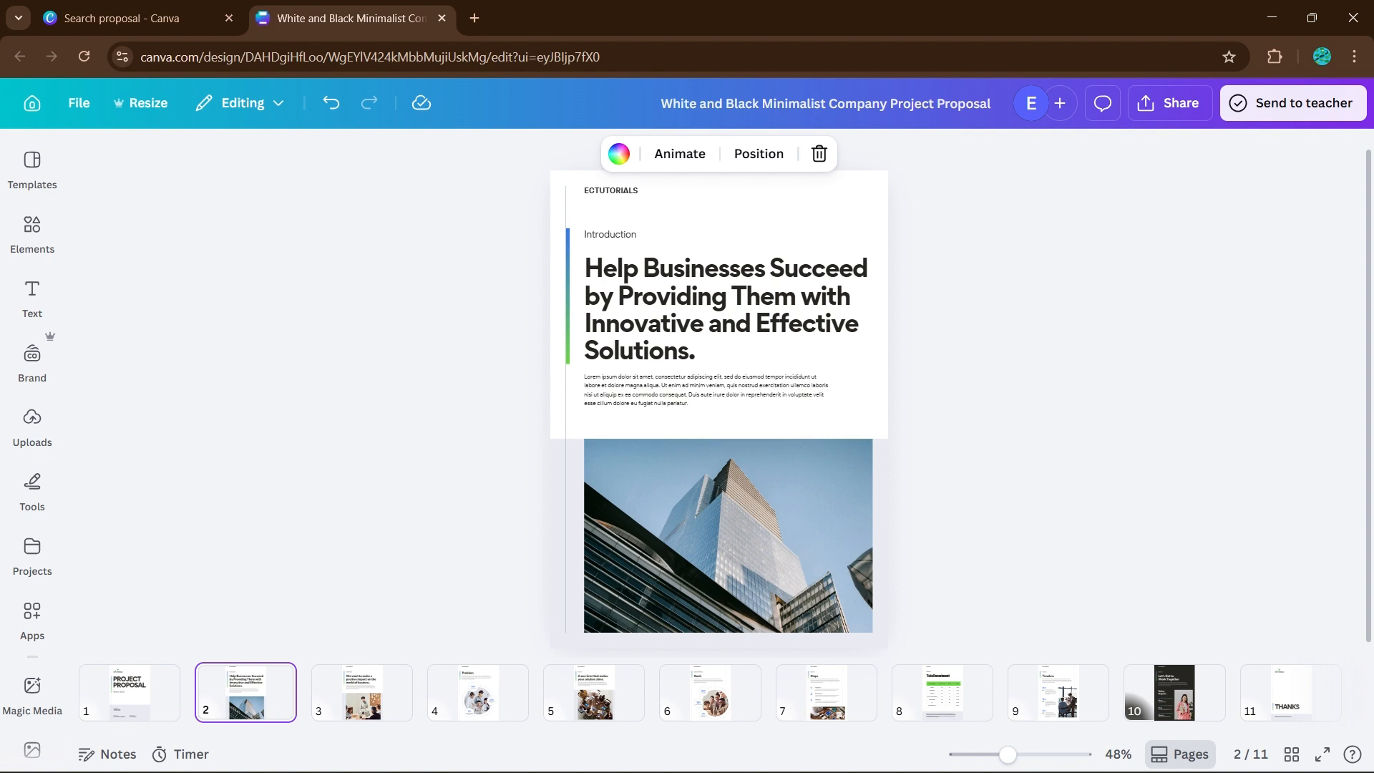
key("Down")
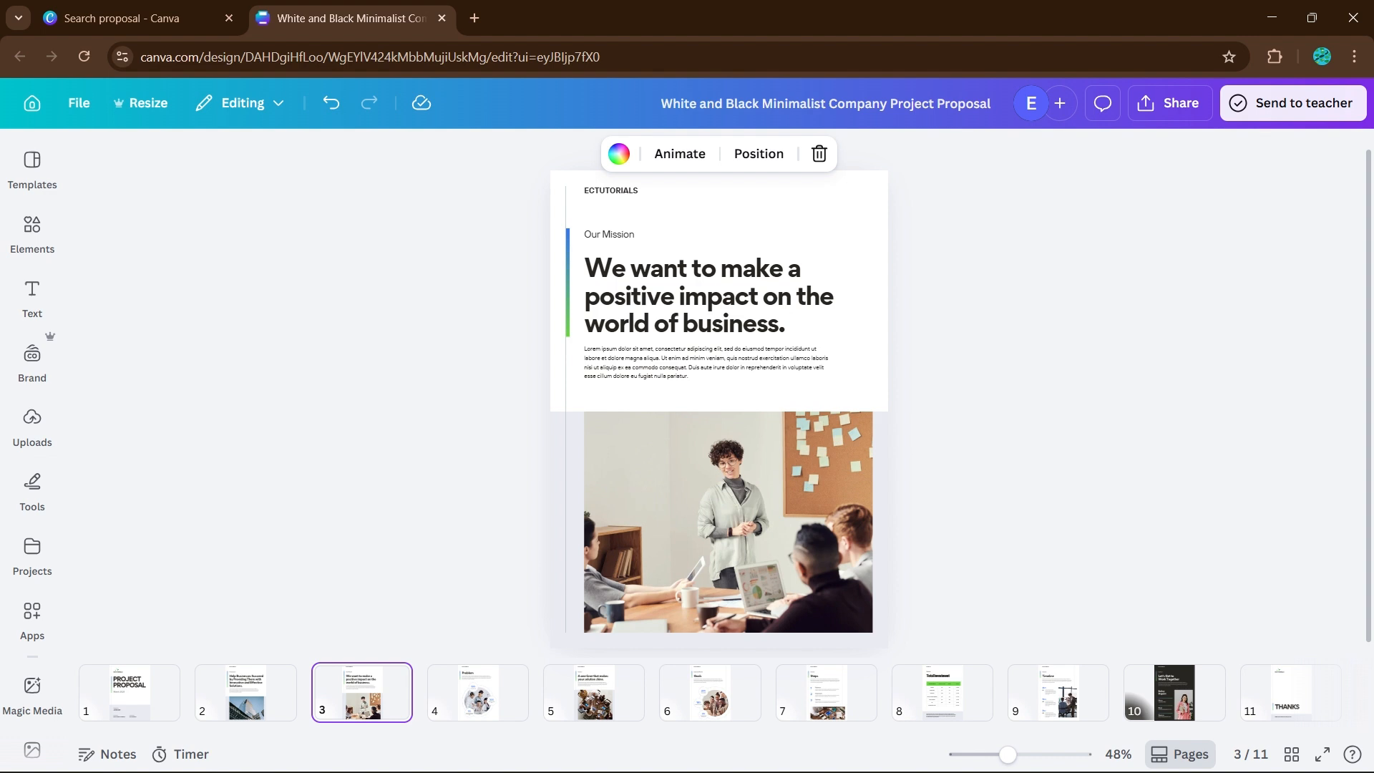
key("Right")
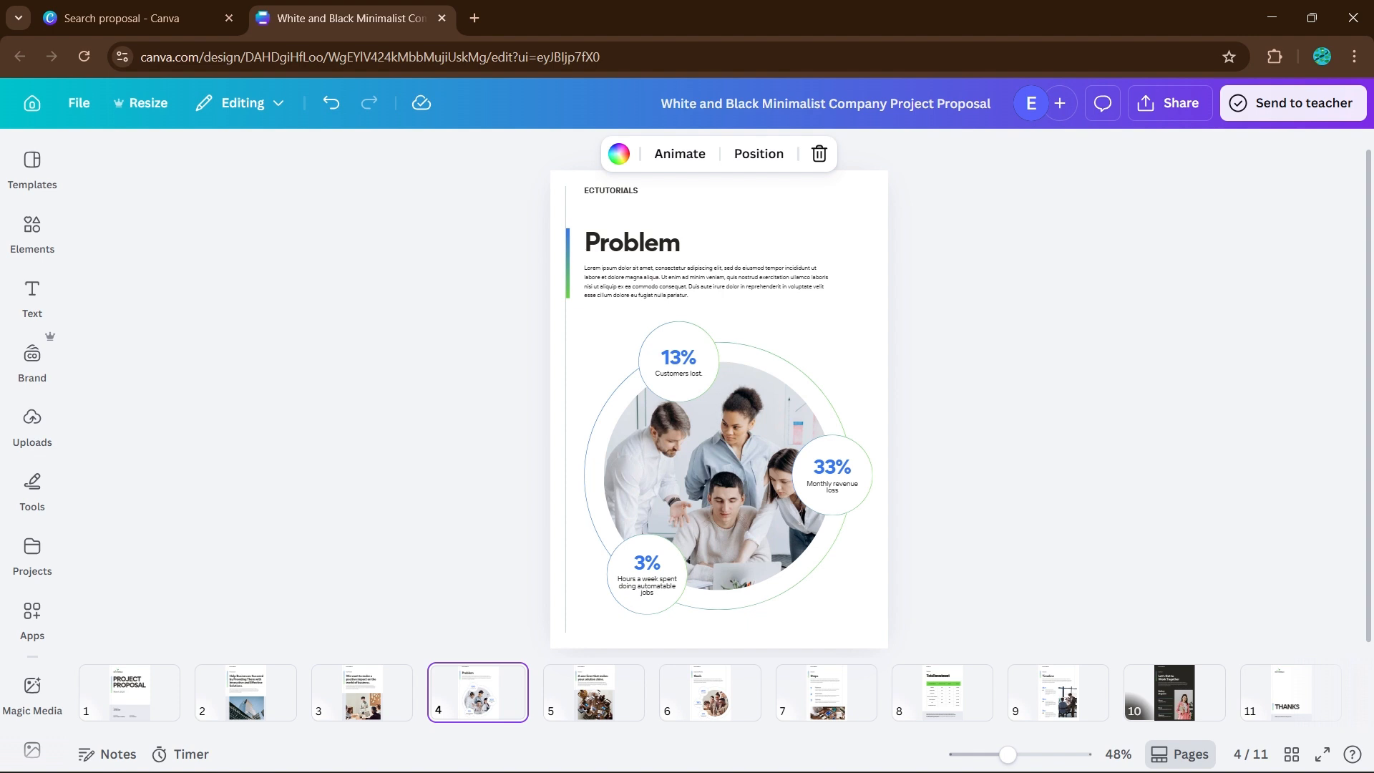
key("Down")
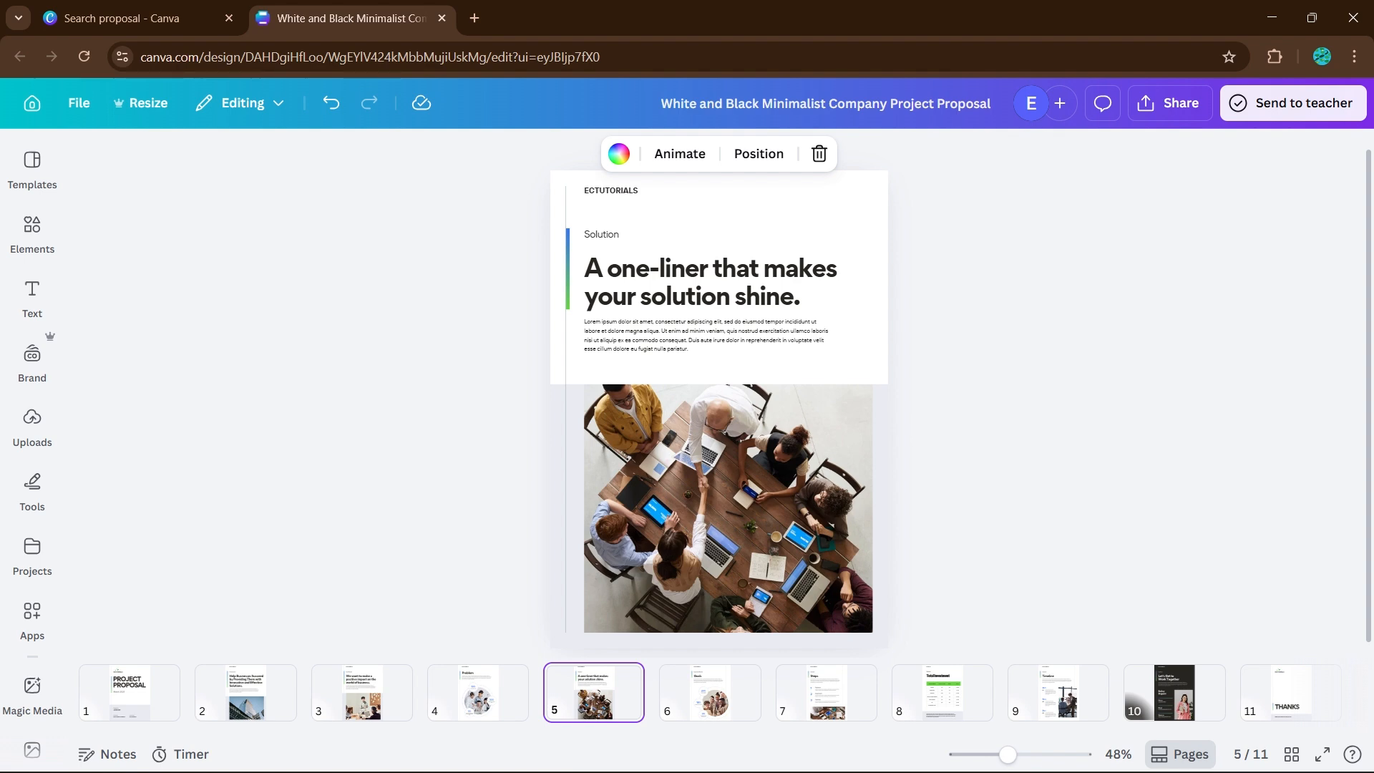
key("Right")
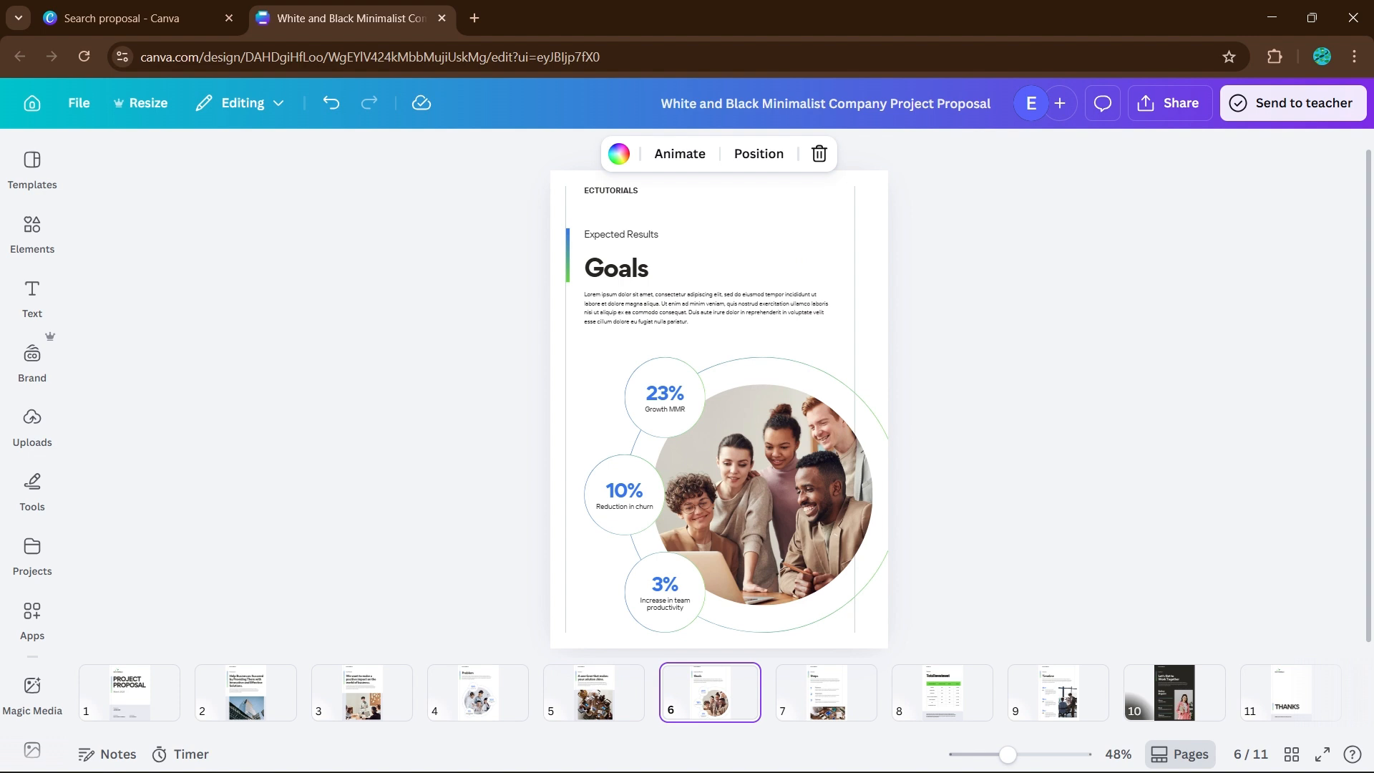
key("Right")
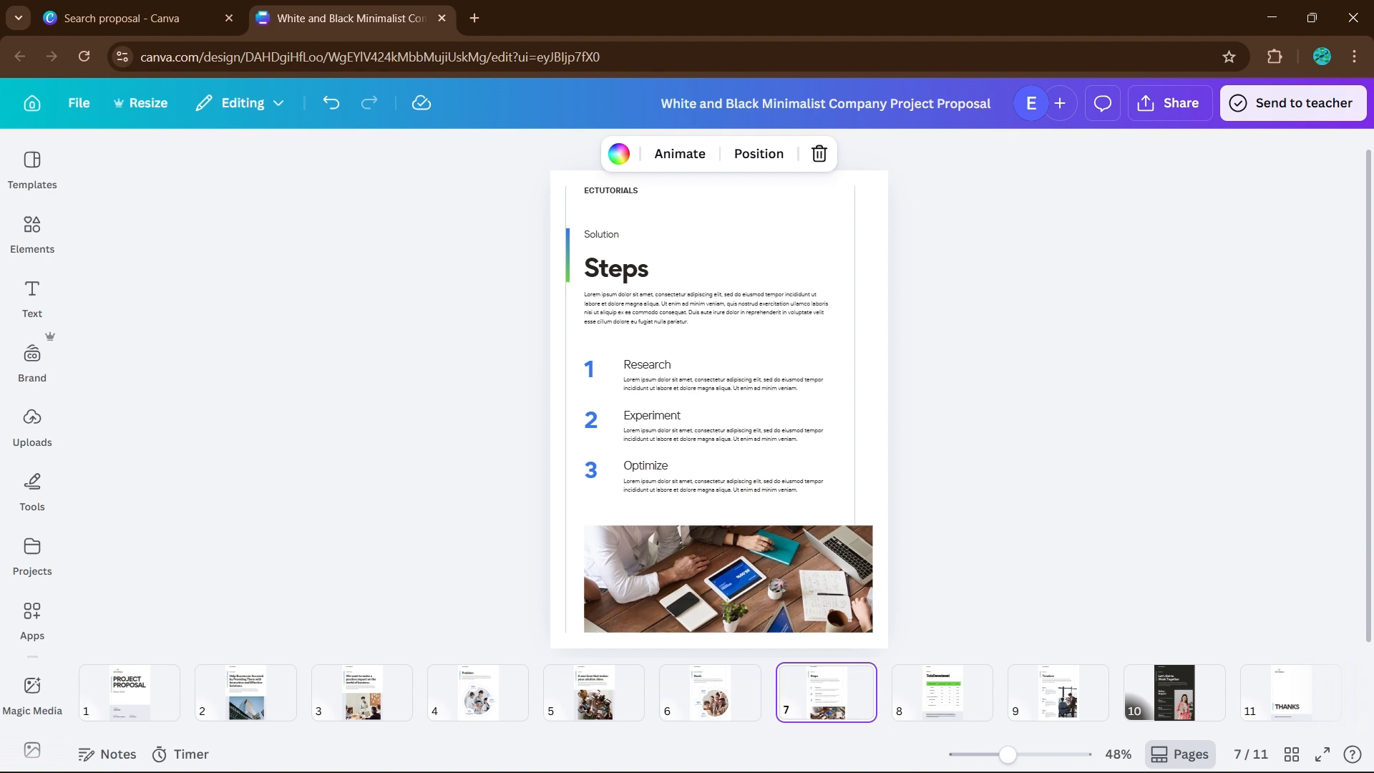
key("Right")
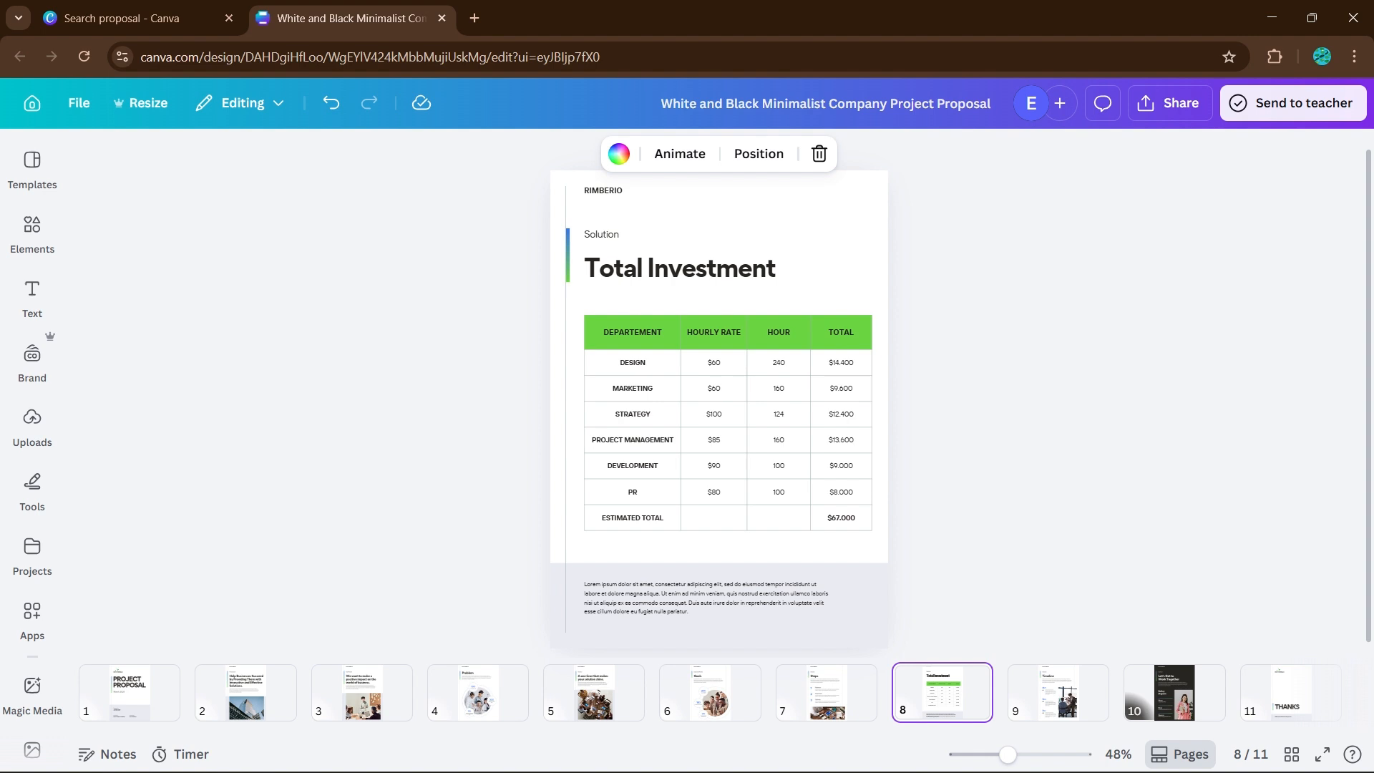
key("Down")
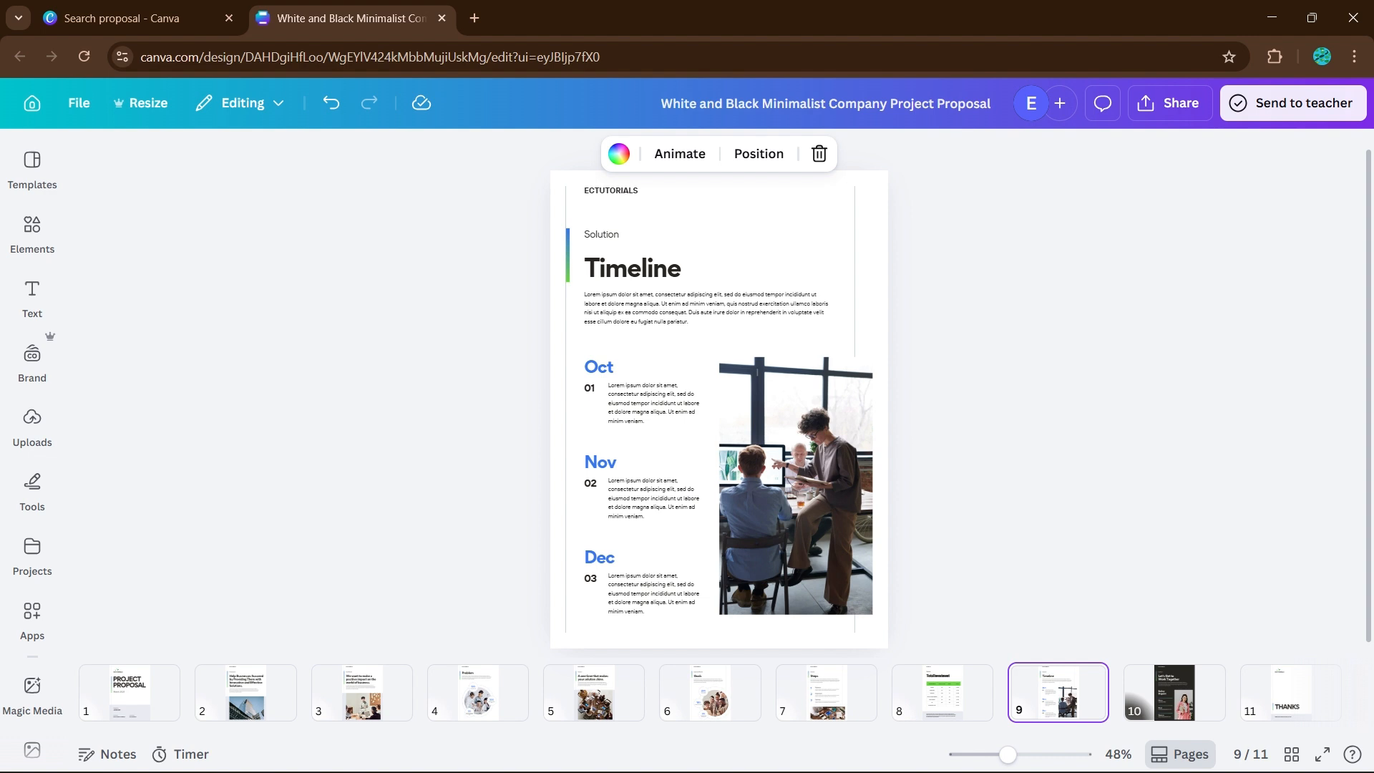
key("Down")
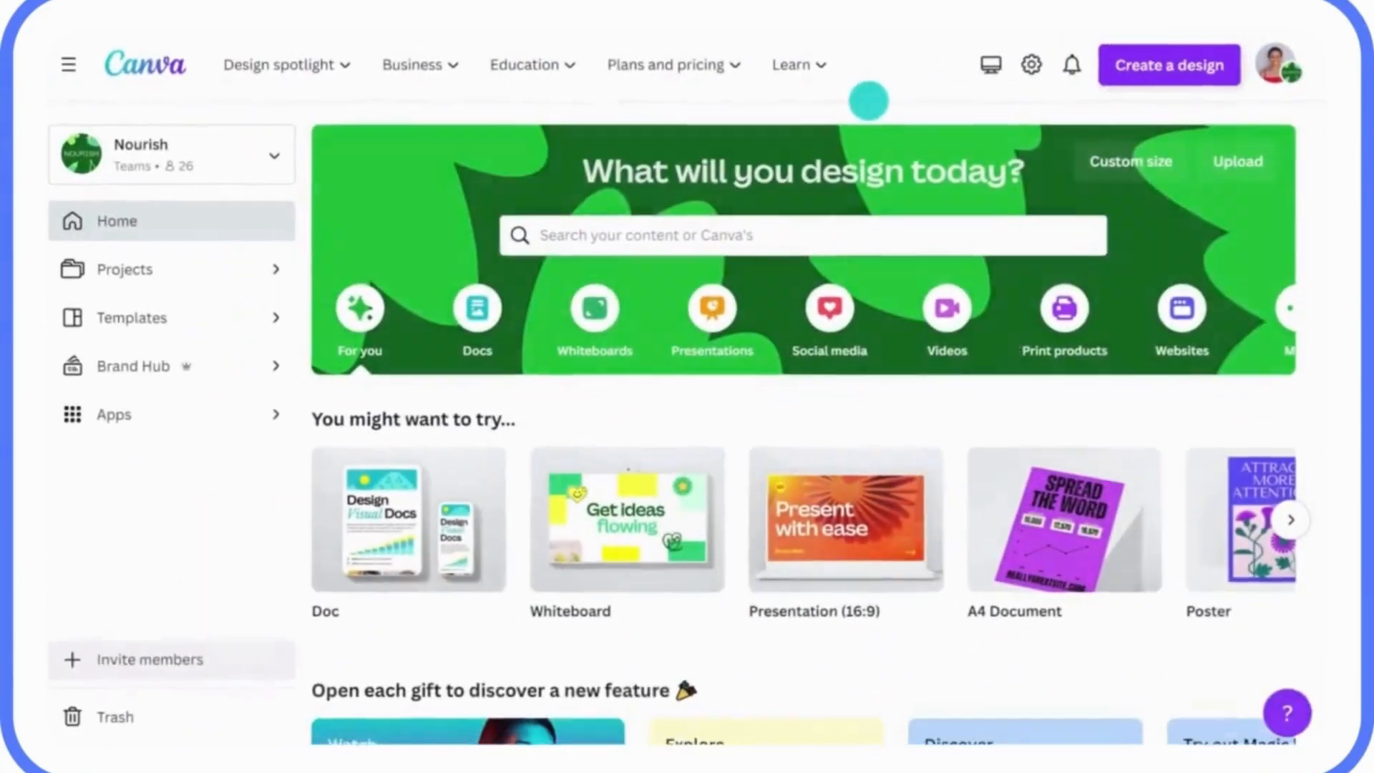
- Import the "Q1 Sustainability Strategy Doc" PDF three more times, opening the imported file each time
left_click(1173, 64)
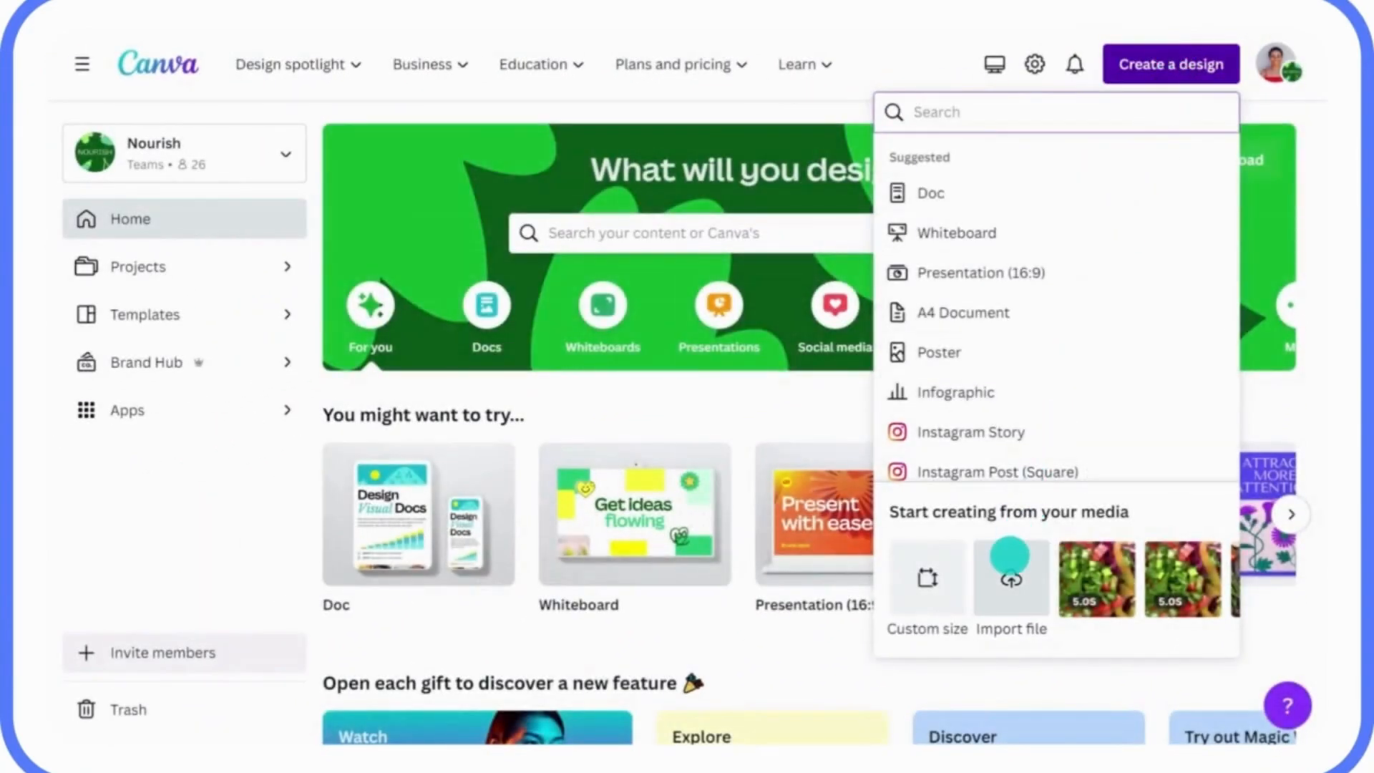
left_click(1010, 556)
left_click(467, 189)
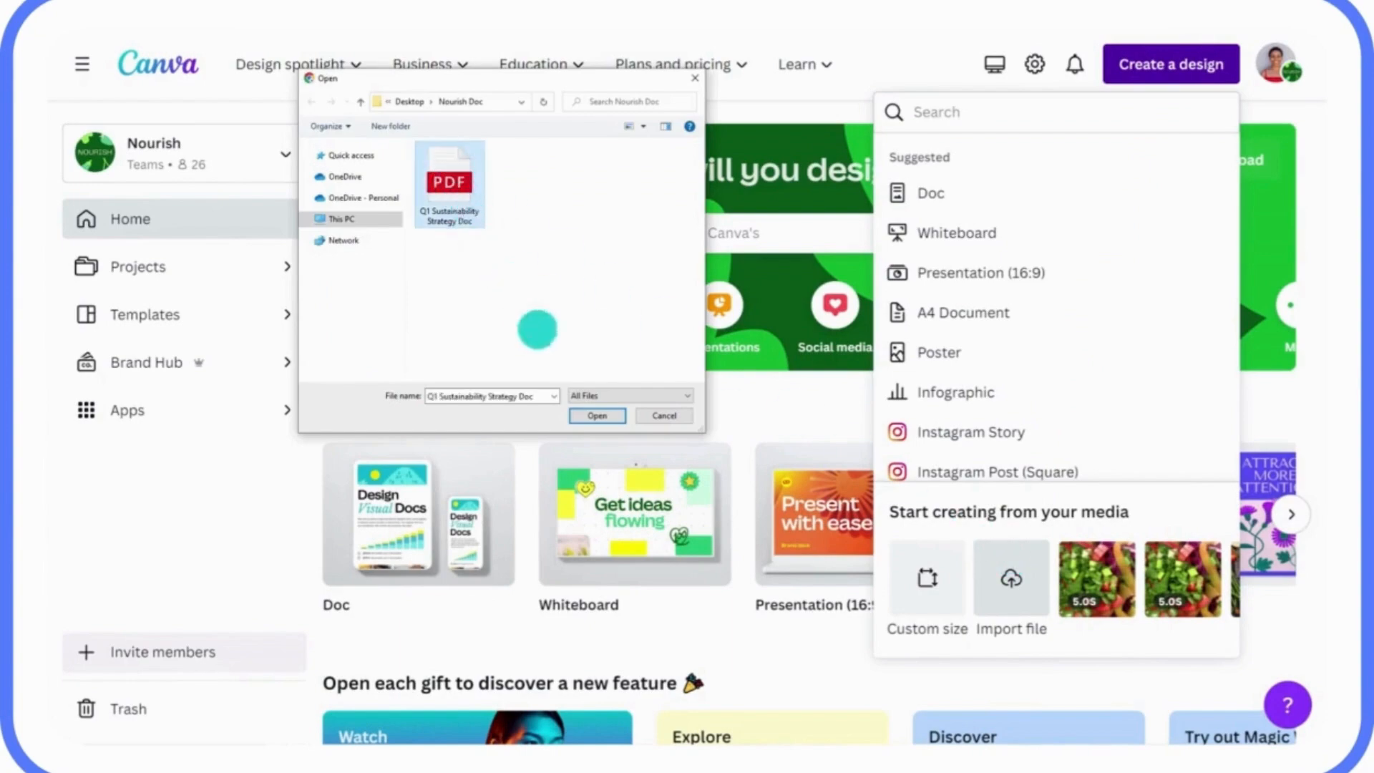
left_click(587, 414)
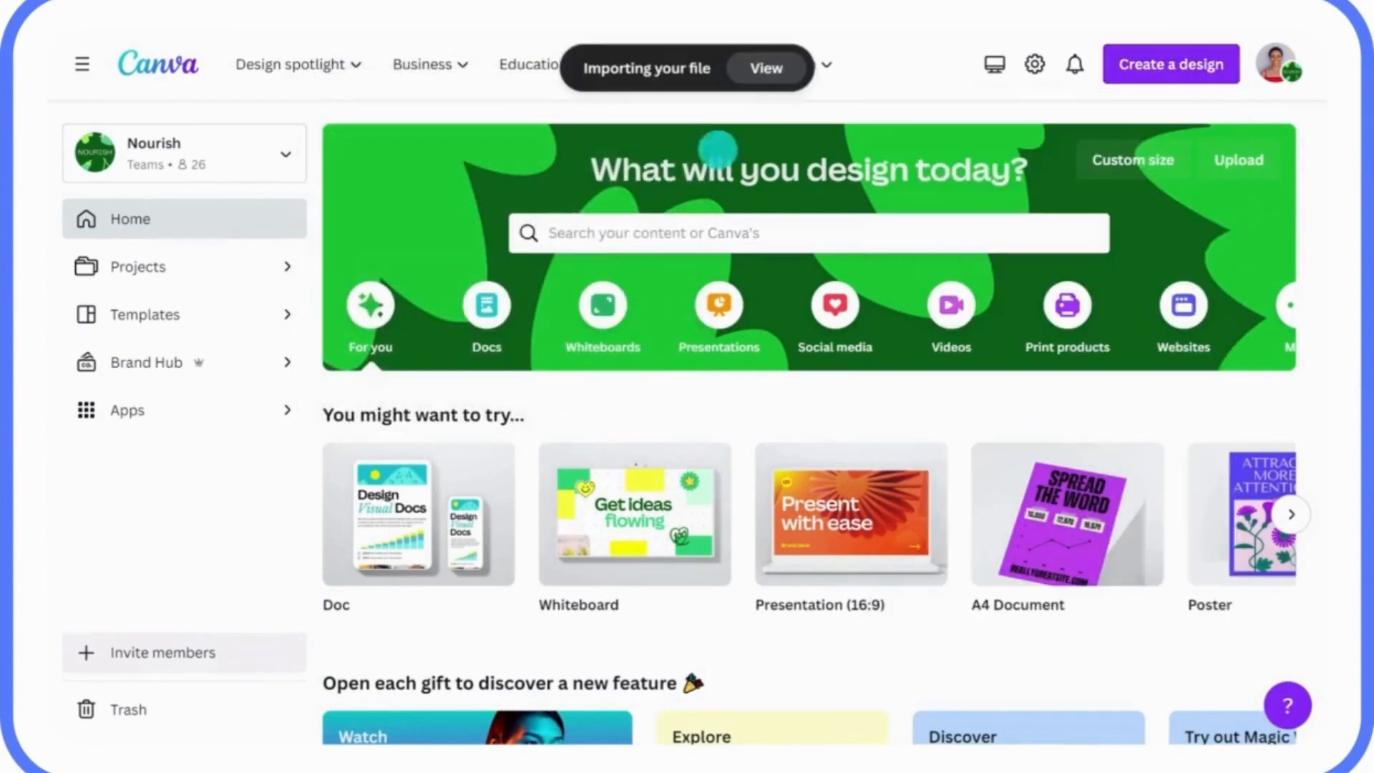
left_click(757, 66)
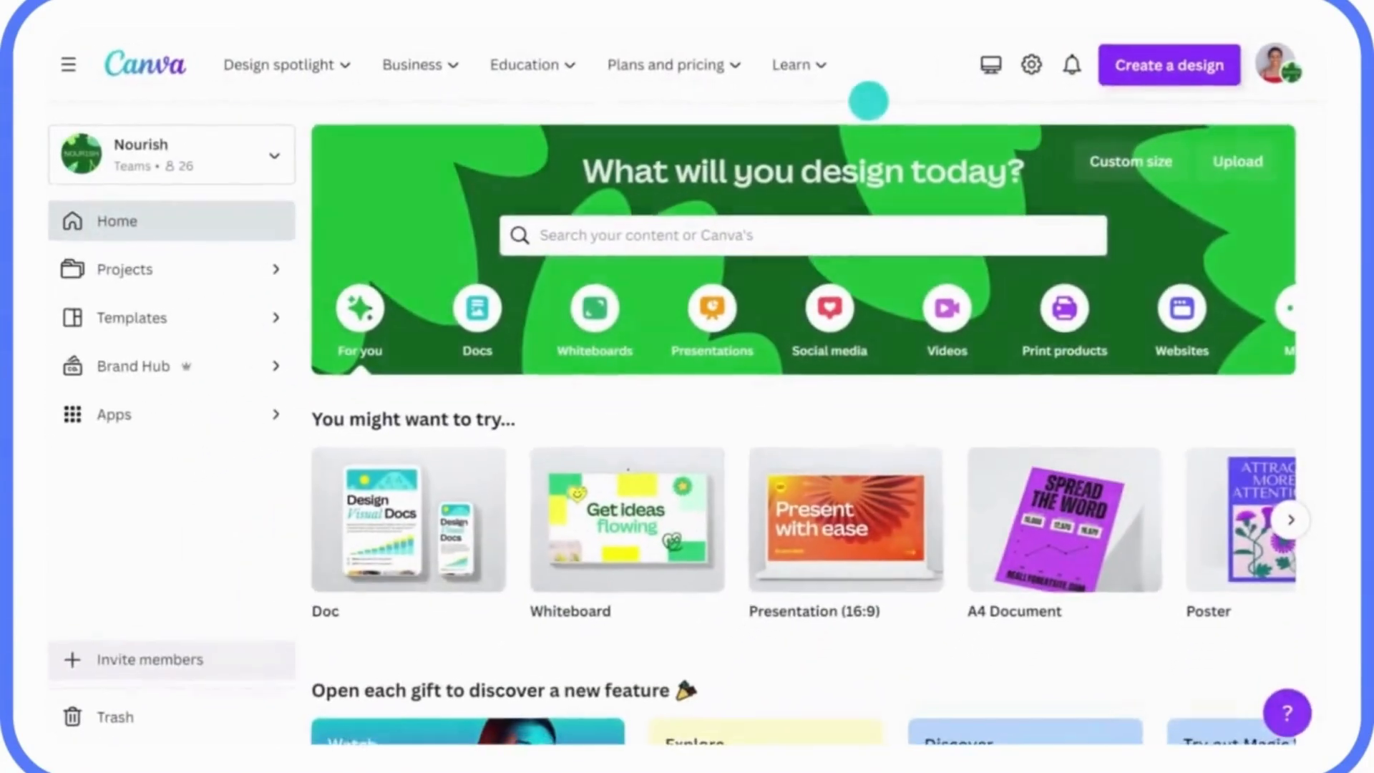
left_click(1171, 65)
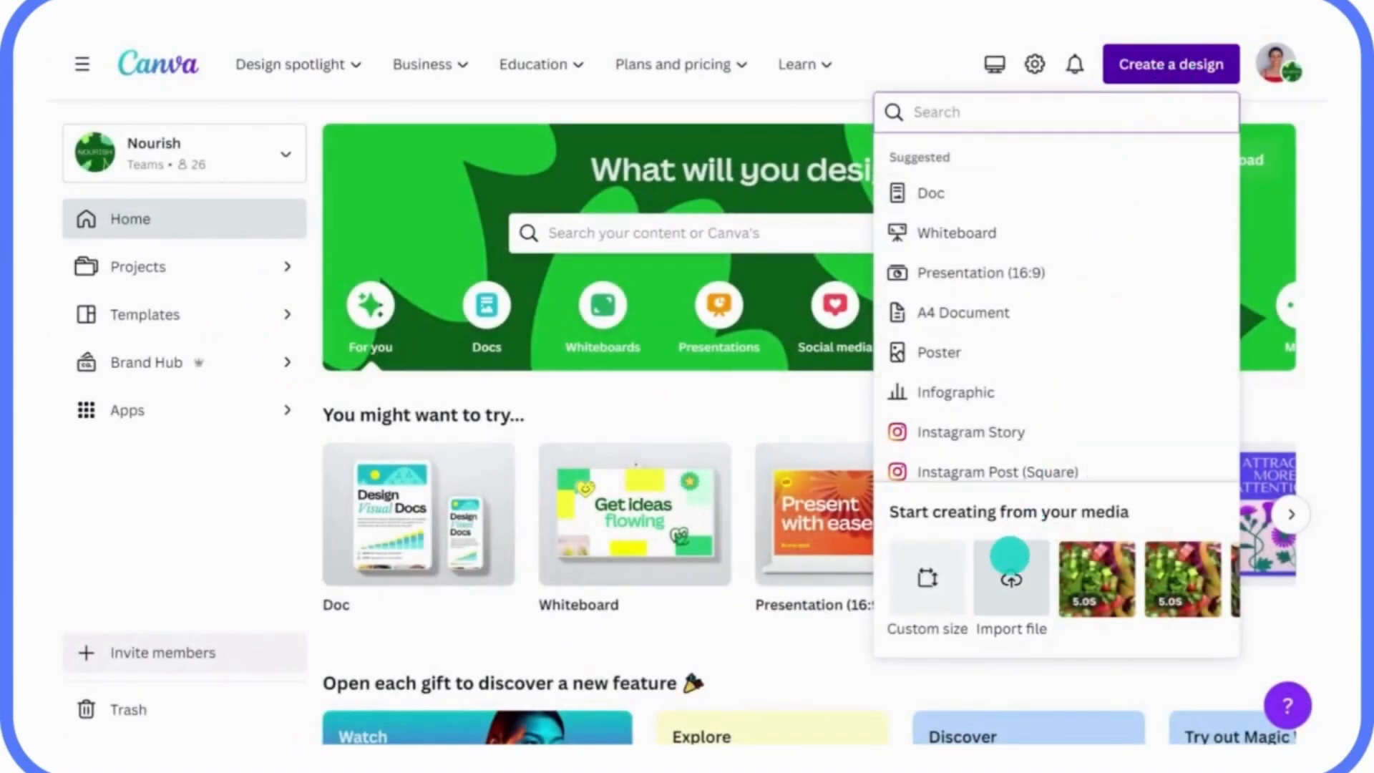
left_click(1010, 562)
left_click(465, 188)
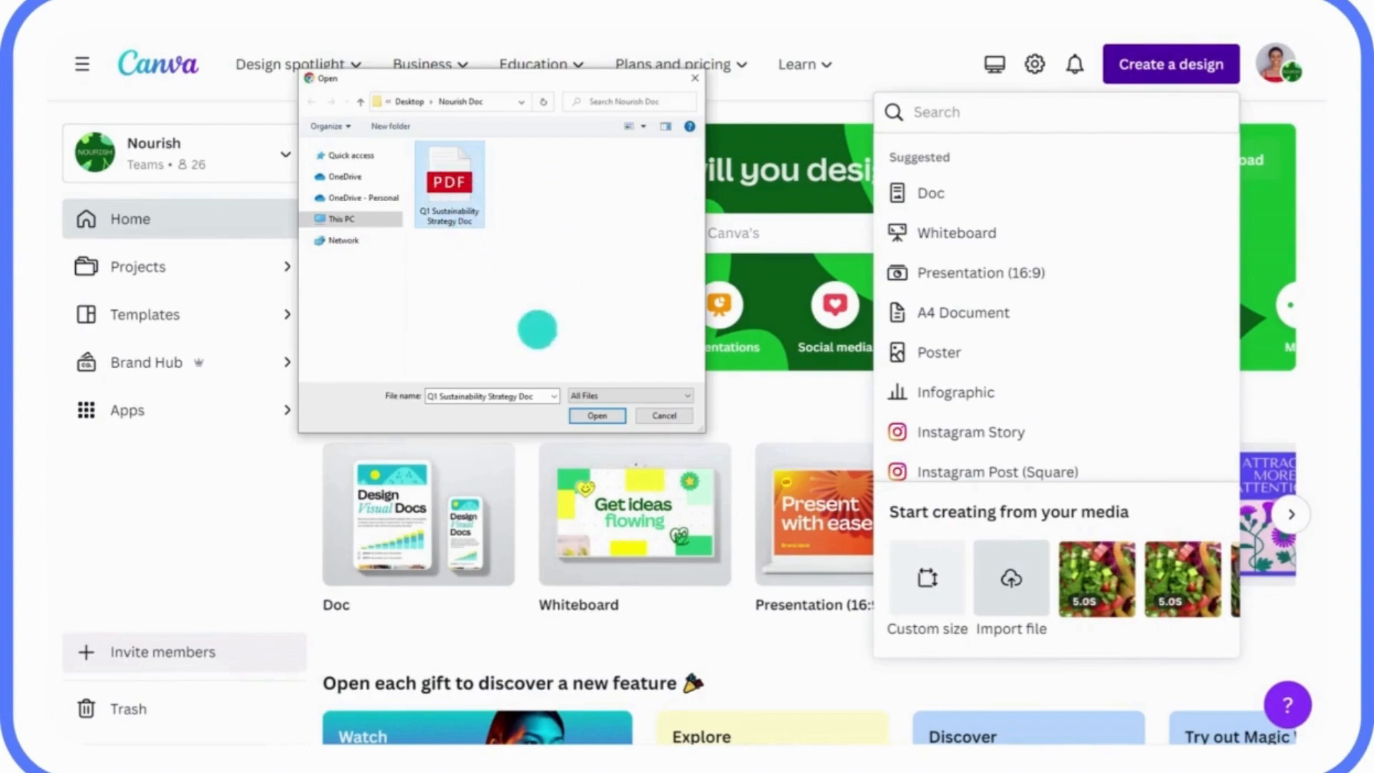
left_click(587, 415)
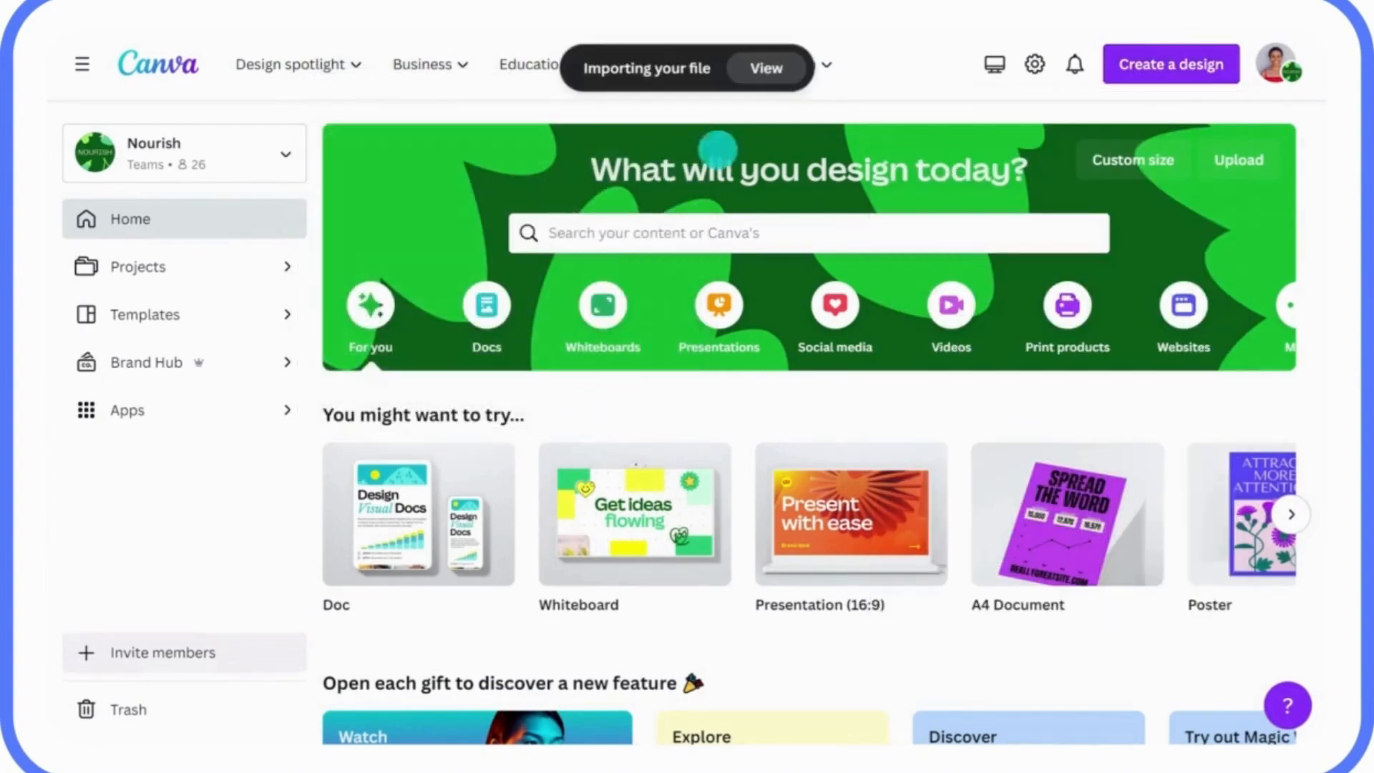
left_click(753, 69)
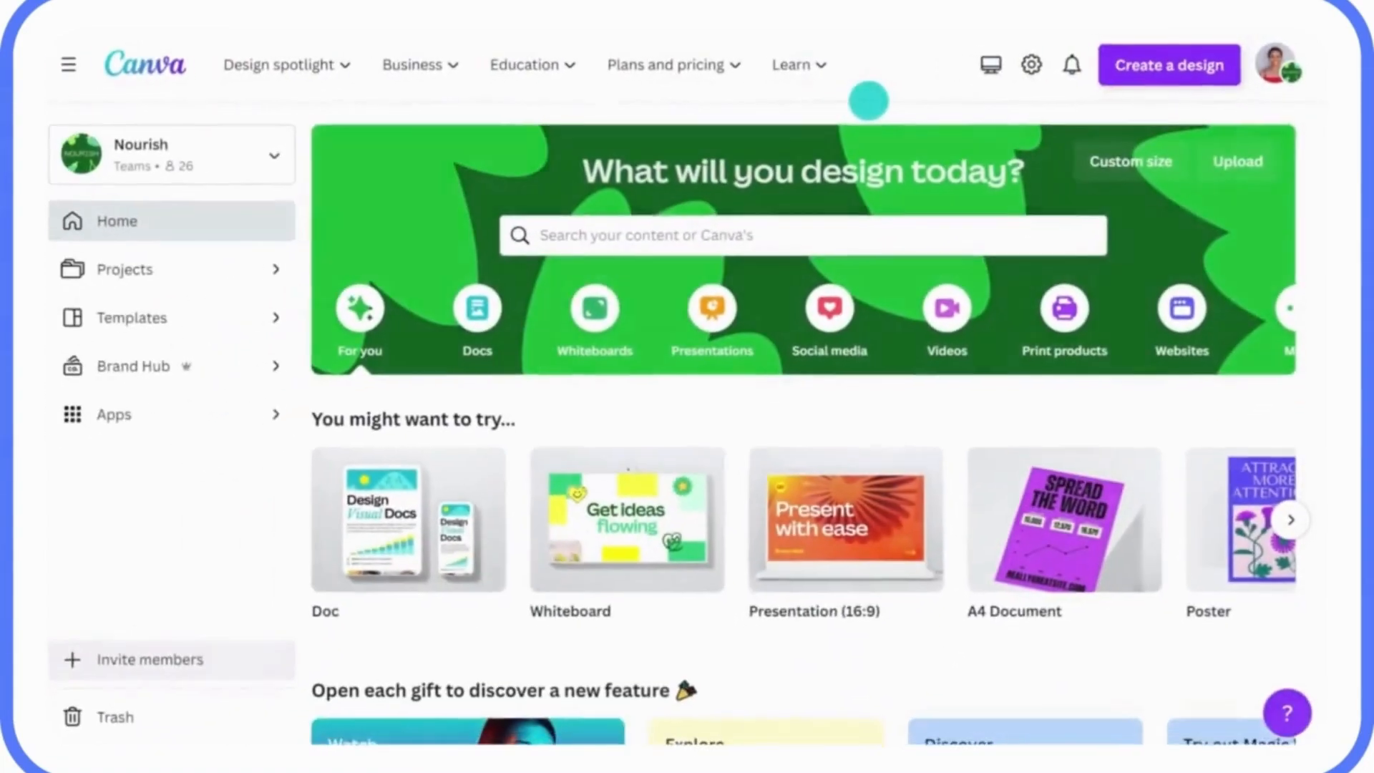
left_click(1174, 64)
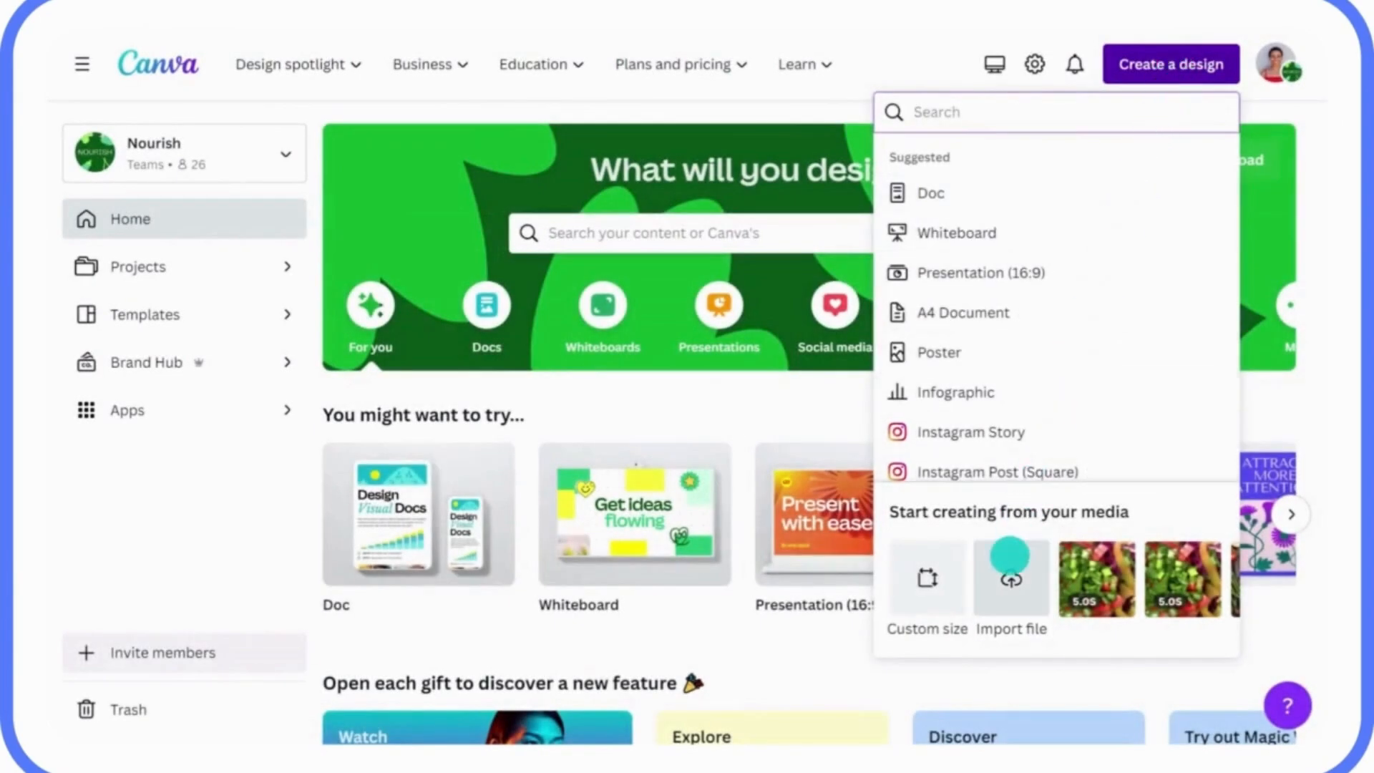
left_click(1010, 556)
left_click(462, 190)
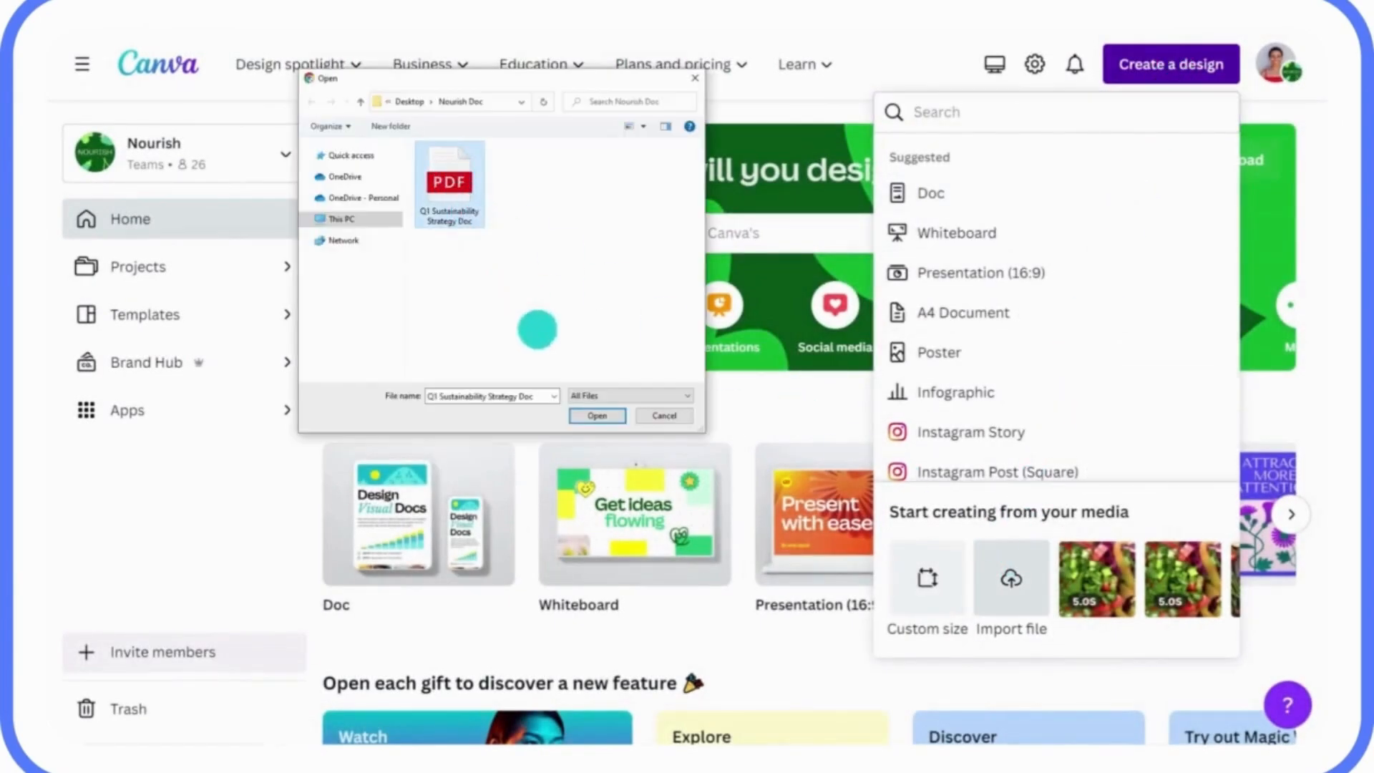
left_click(588, 415)
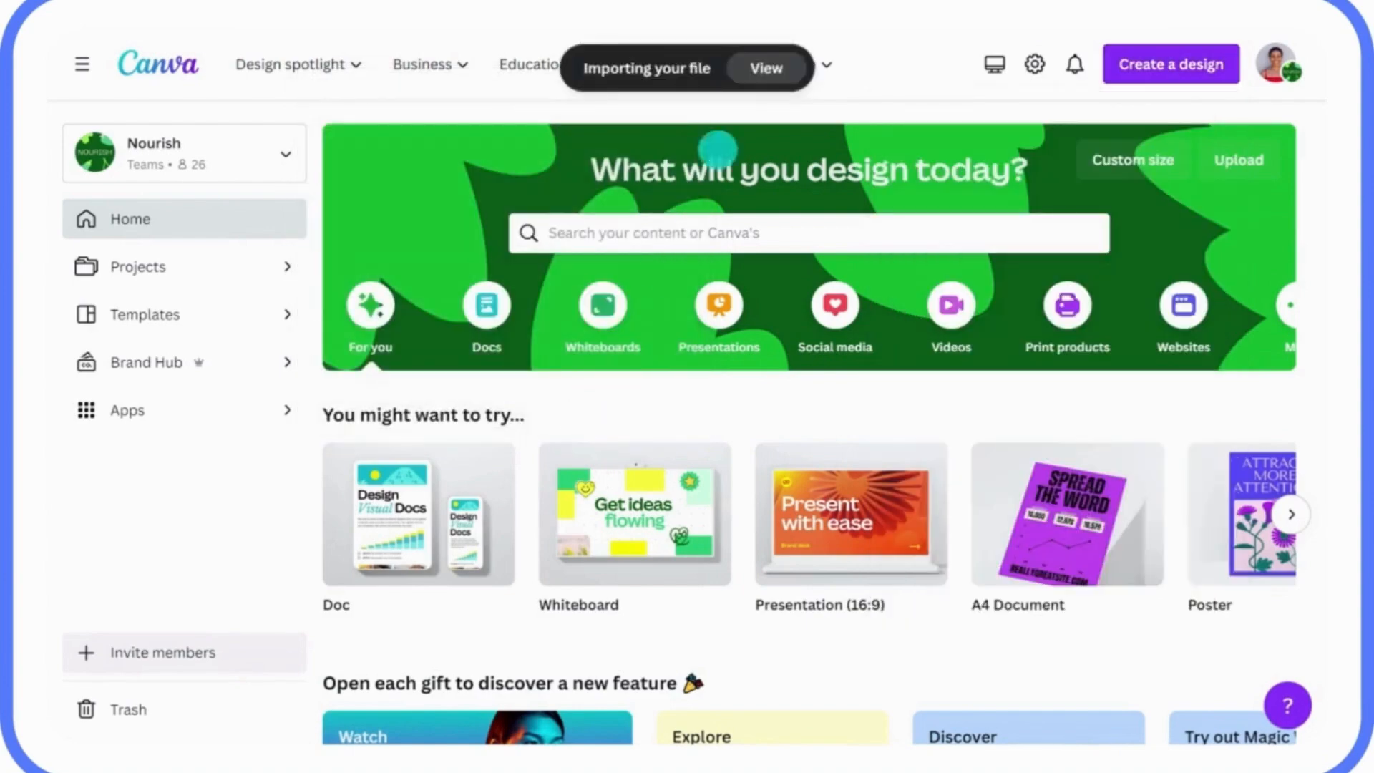
left_click(759, 68)
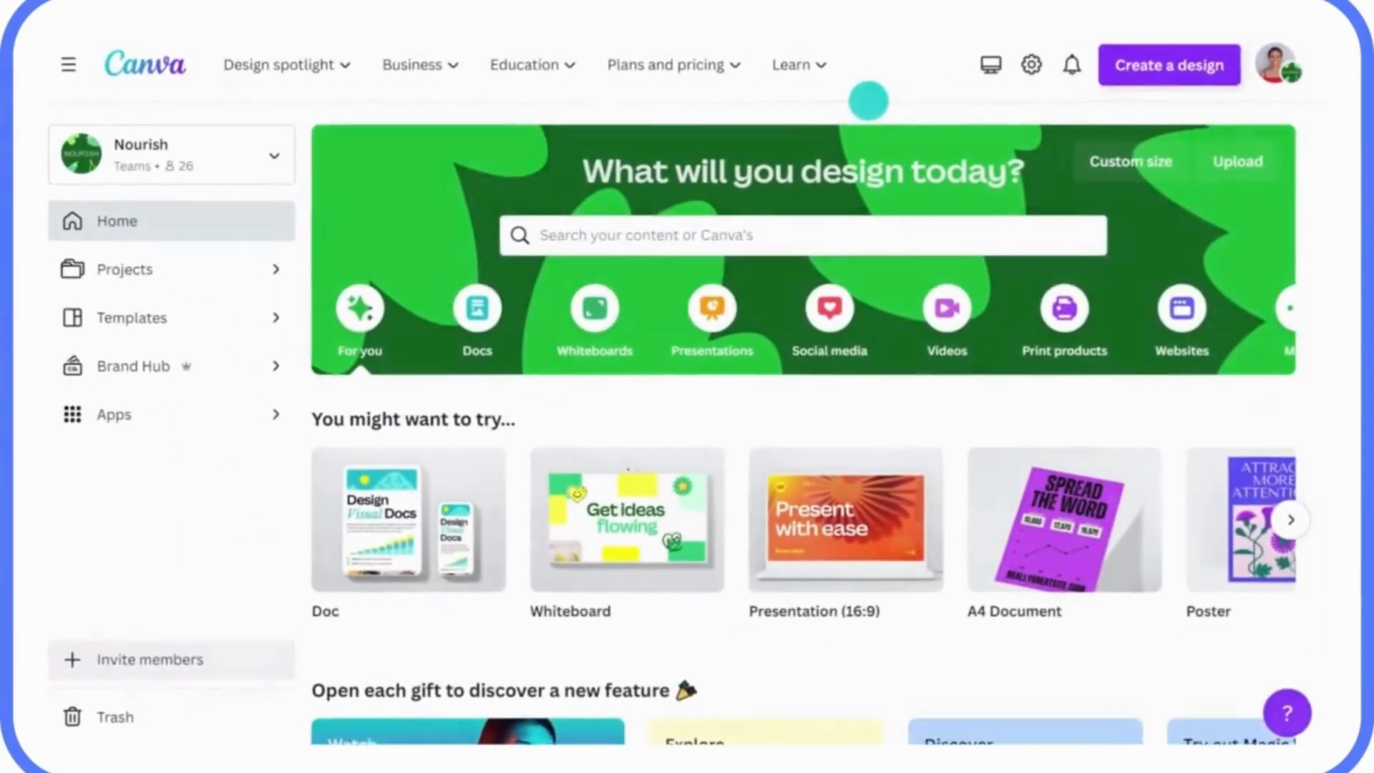
left_click(1172, 66)
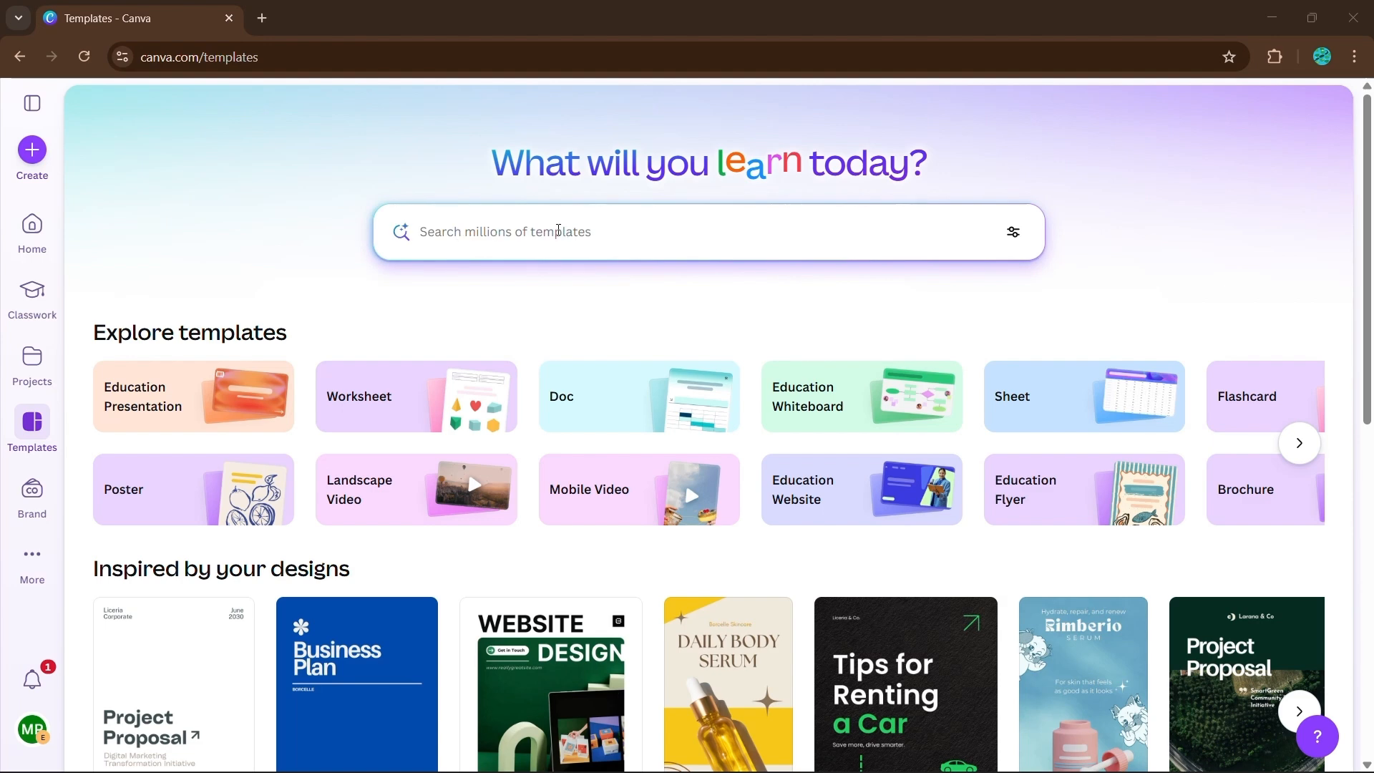
- Search the template library for "resume"
left_click(527, 235)
type("resu")
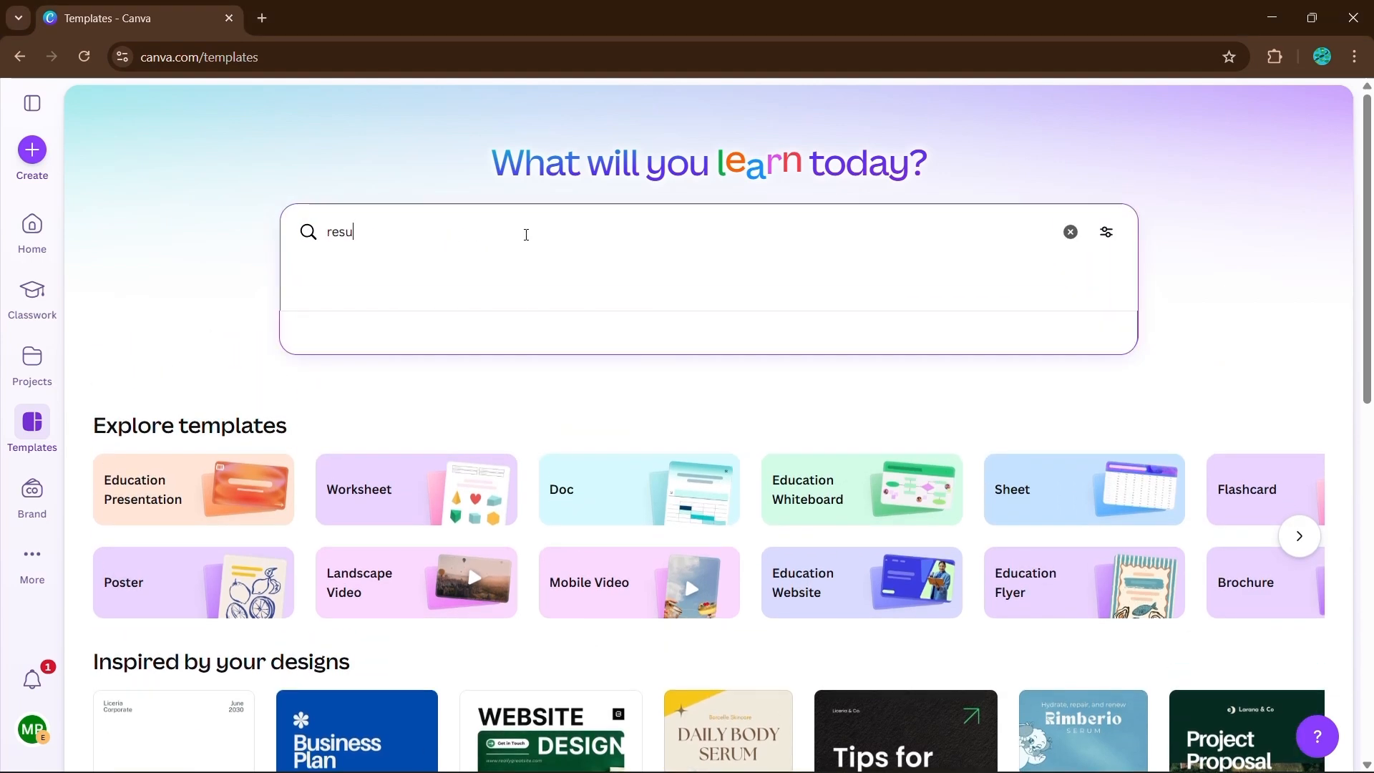
type("me")
key("Return")
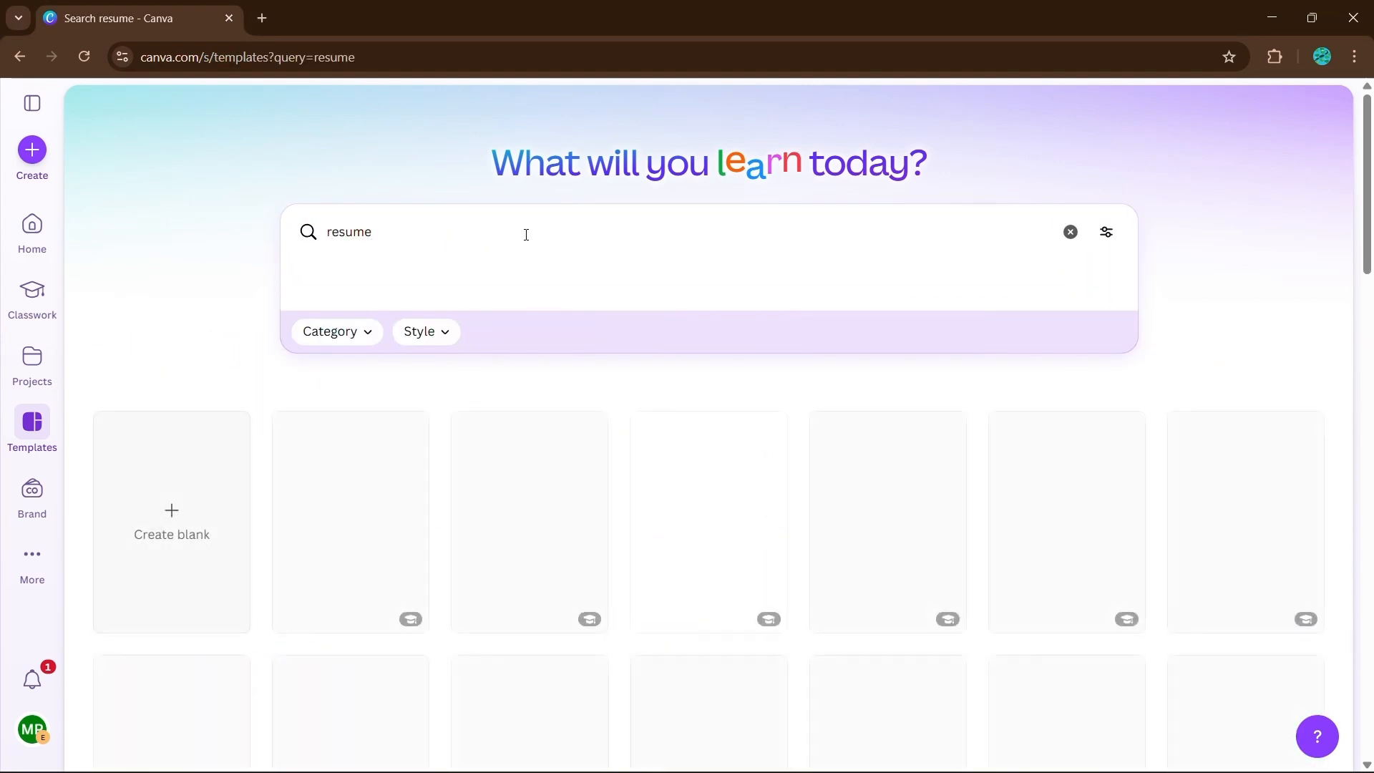
- Browse the resume templates and compare their layouts, colours and photo placement
scroll(844, 298, "down", 1)
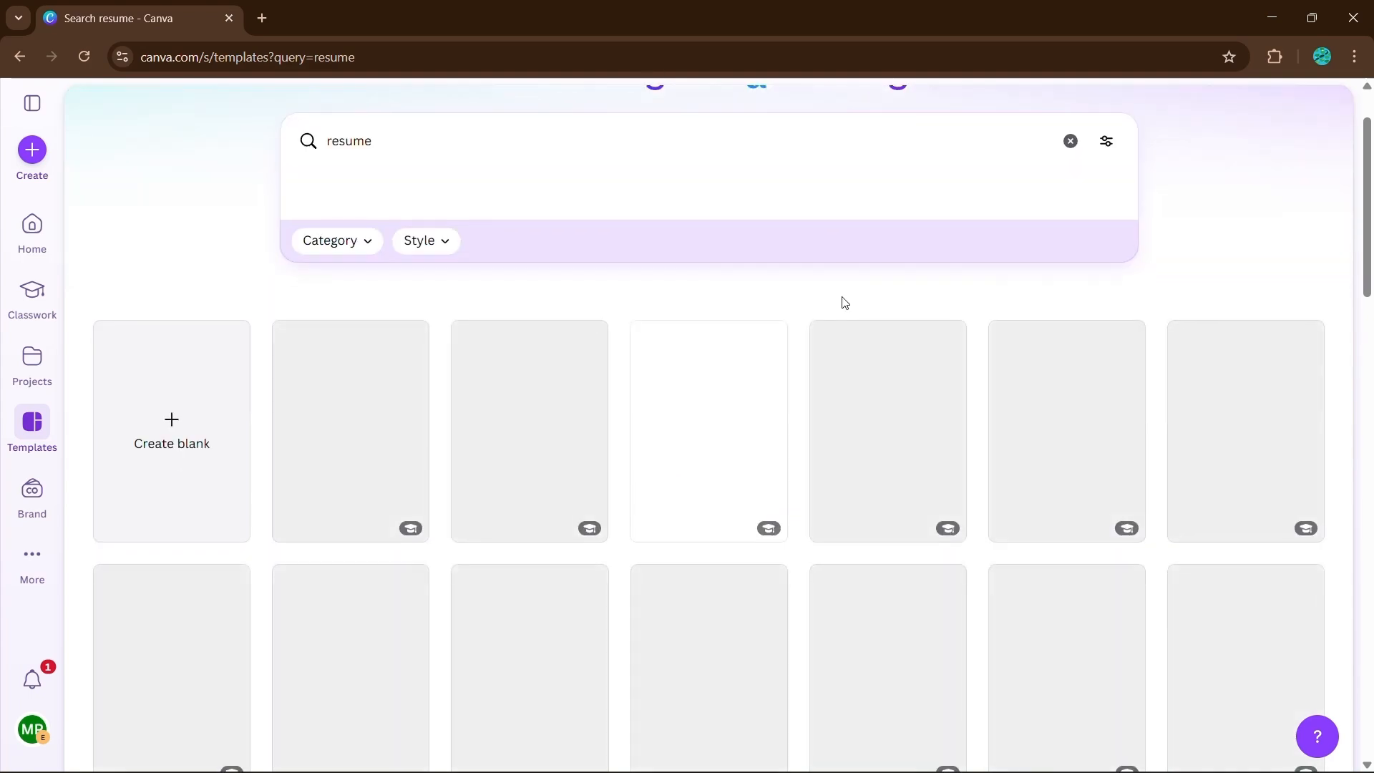
scroll(844, 301, "down", 1)
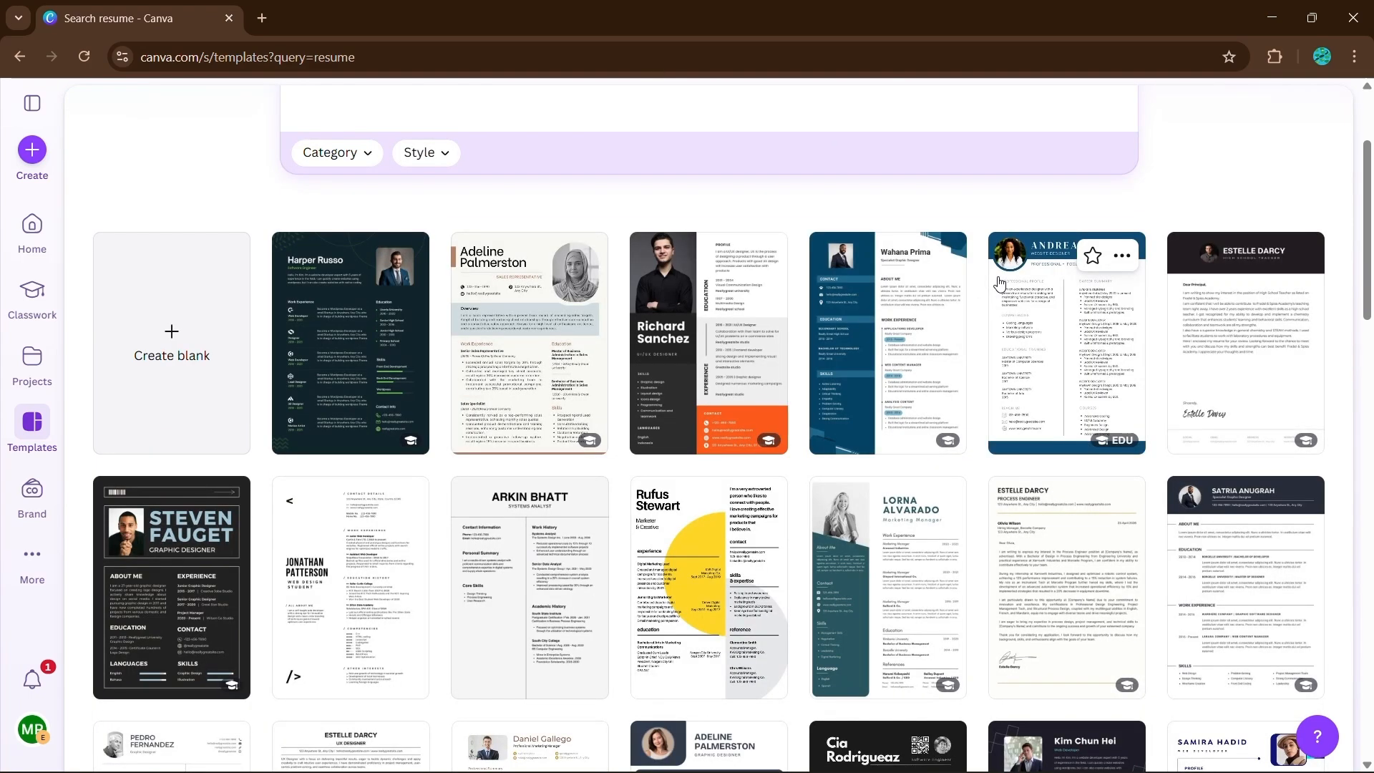
scroll(816, 364, "down", 1)
scroll(816, 364, "down", 3)
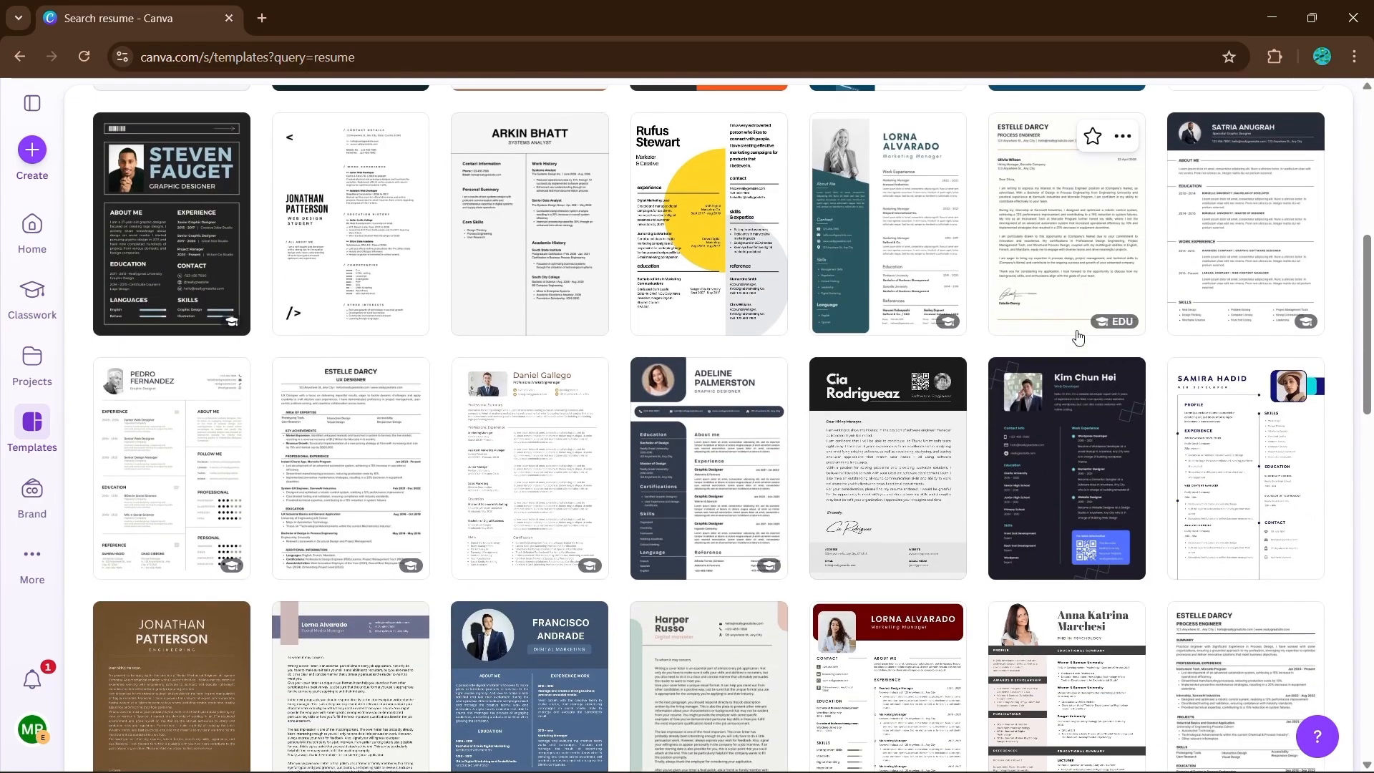
scroll(1079, 338, "down", 4)
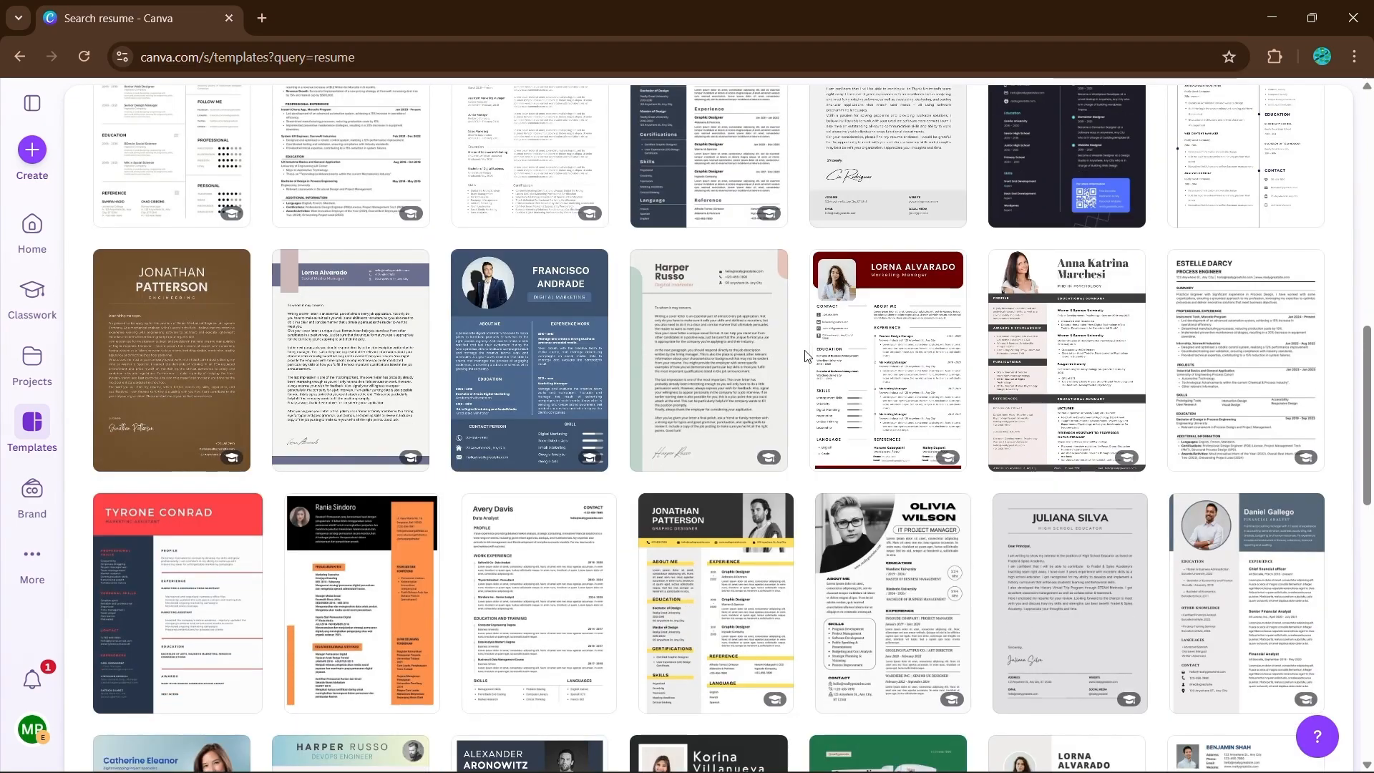
scroll(1047, 367, "down", 1)
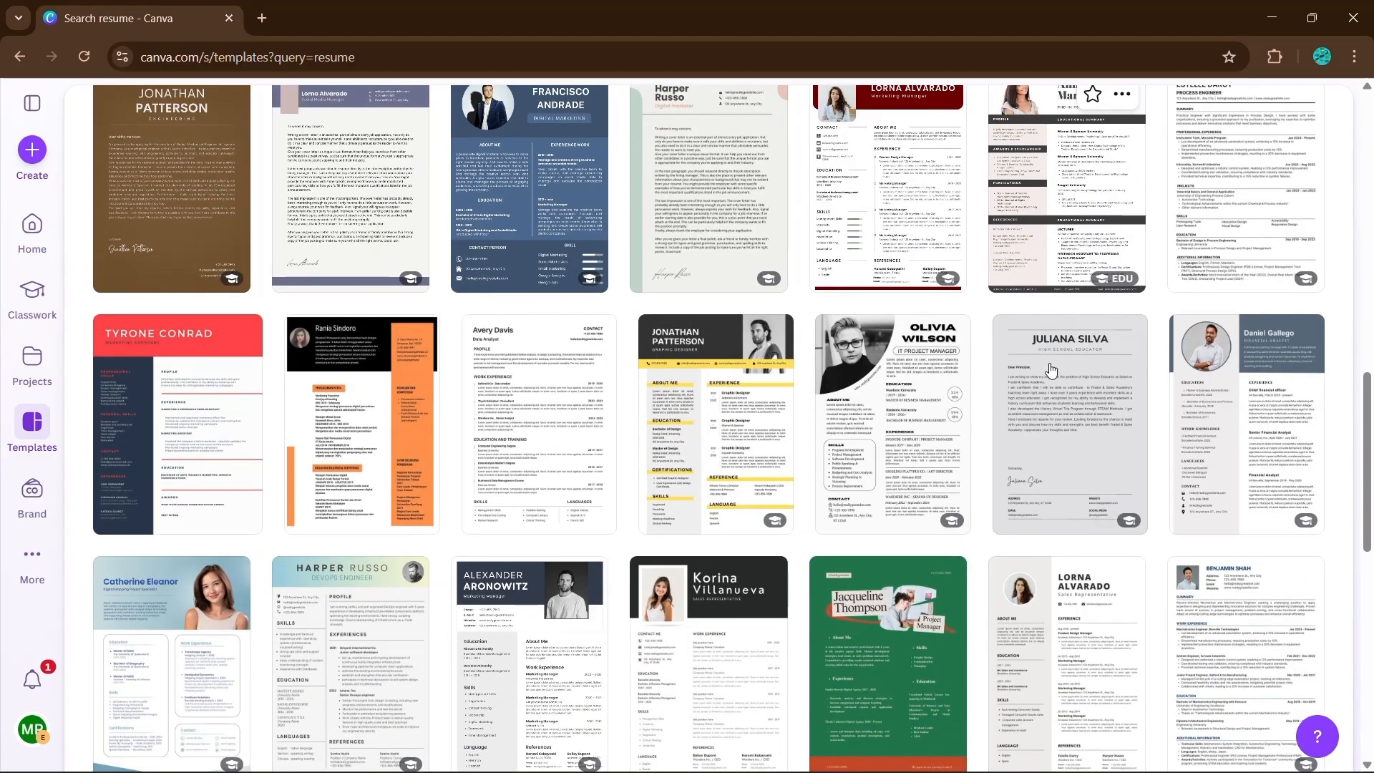
scroll(1051, 369, "up", 2)
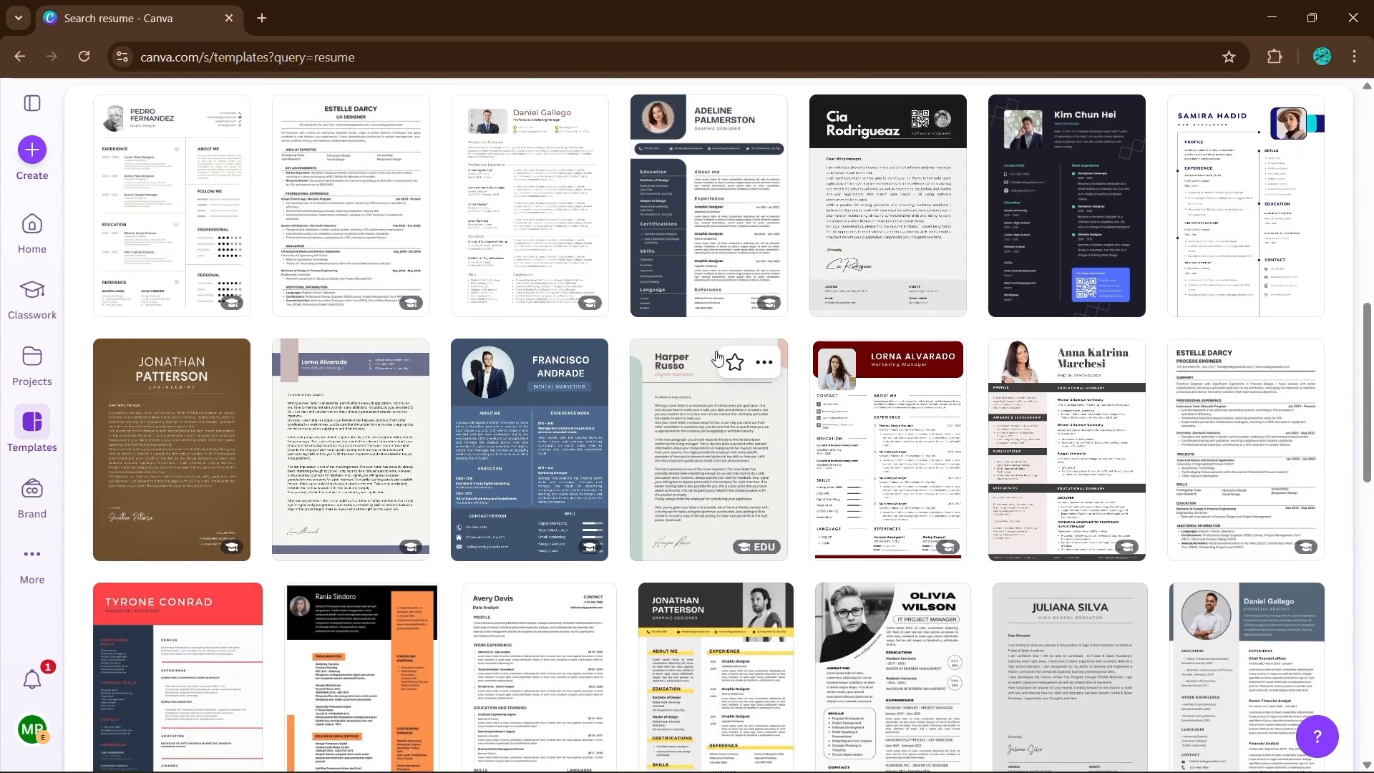
scroll(723, 358, "down", 7)
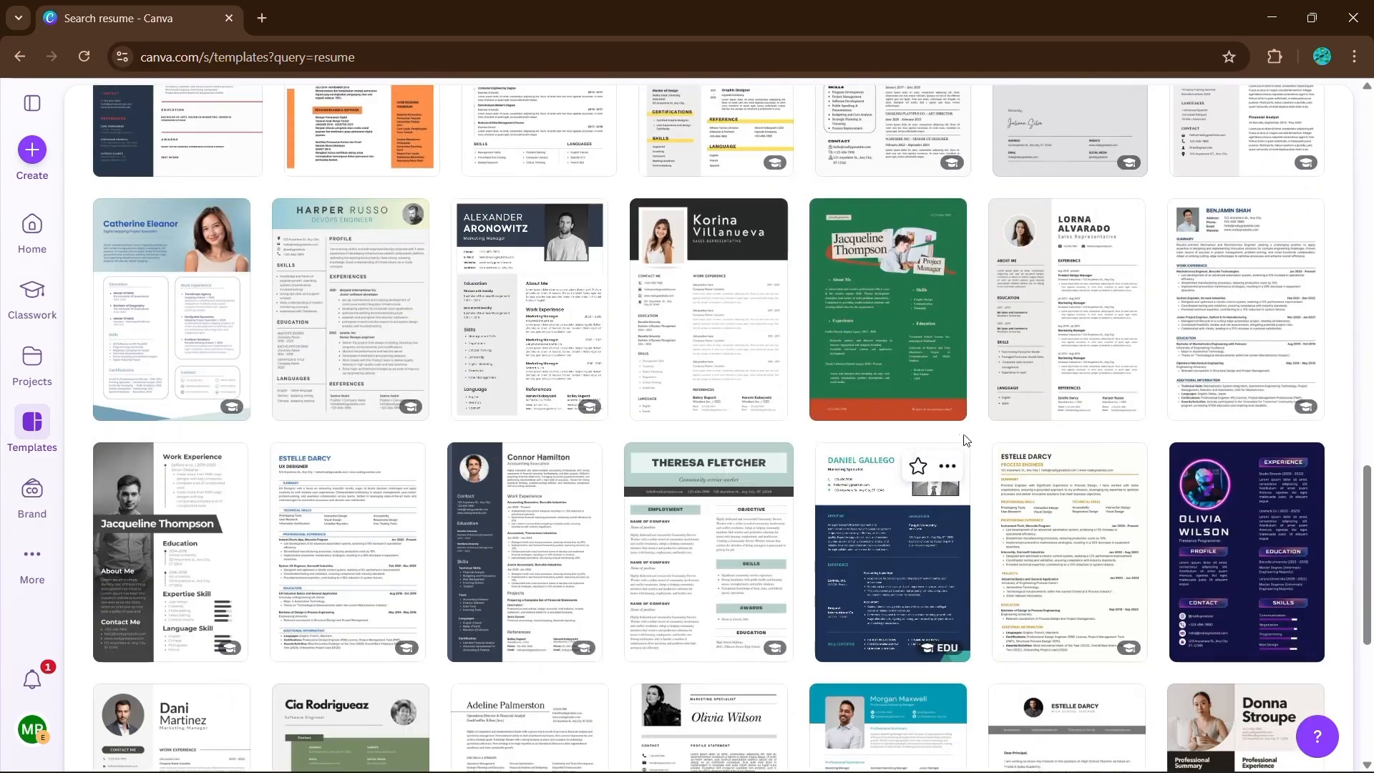
- Open the "White and Black Tech Professional Resume" template for customizing from the resume search results
scroll(802, 494, "down", 1)
scroll(751, 444, "up", 5)
scroll(401, 401, "up", 4)
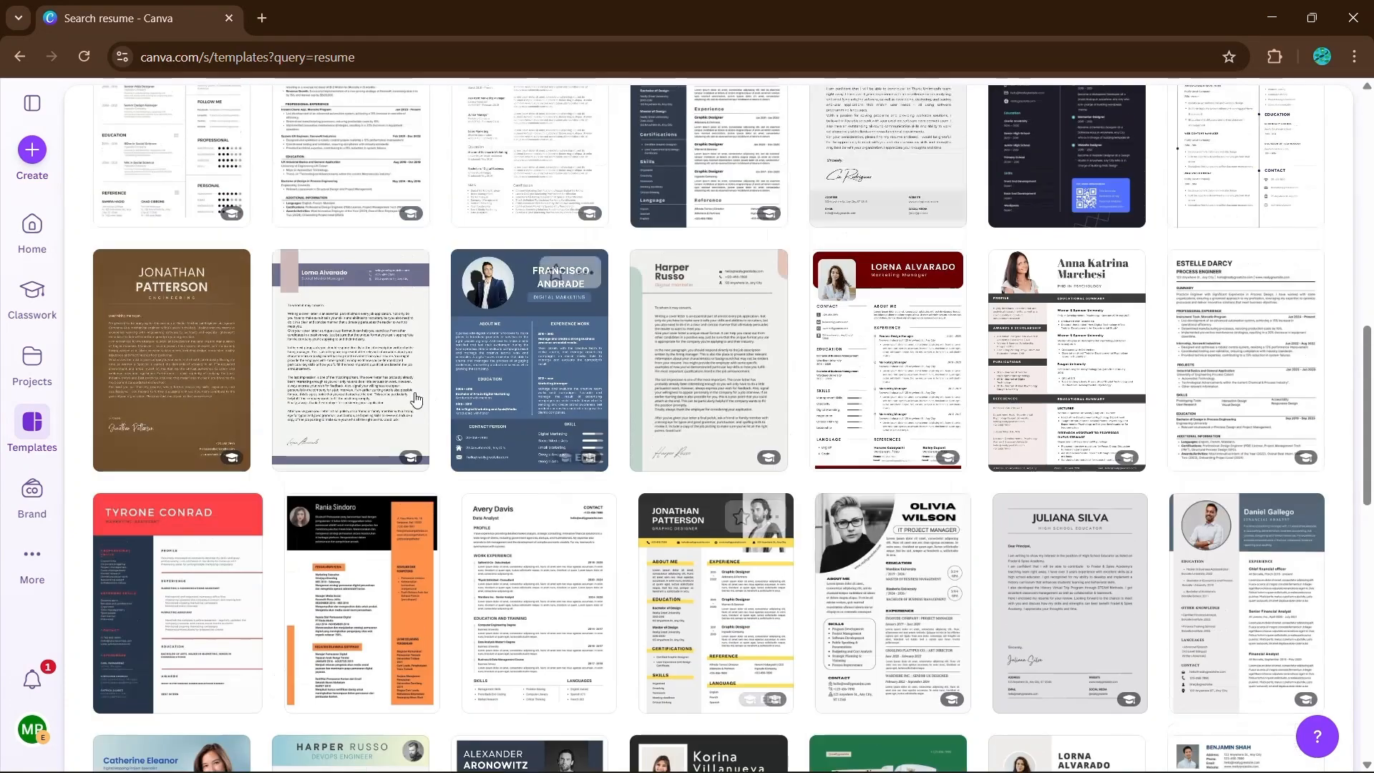
left_click(332, 294)
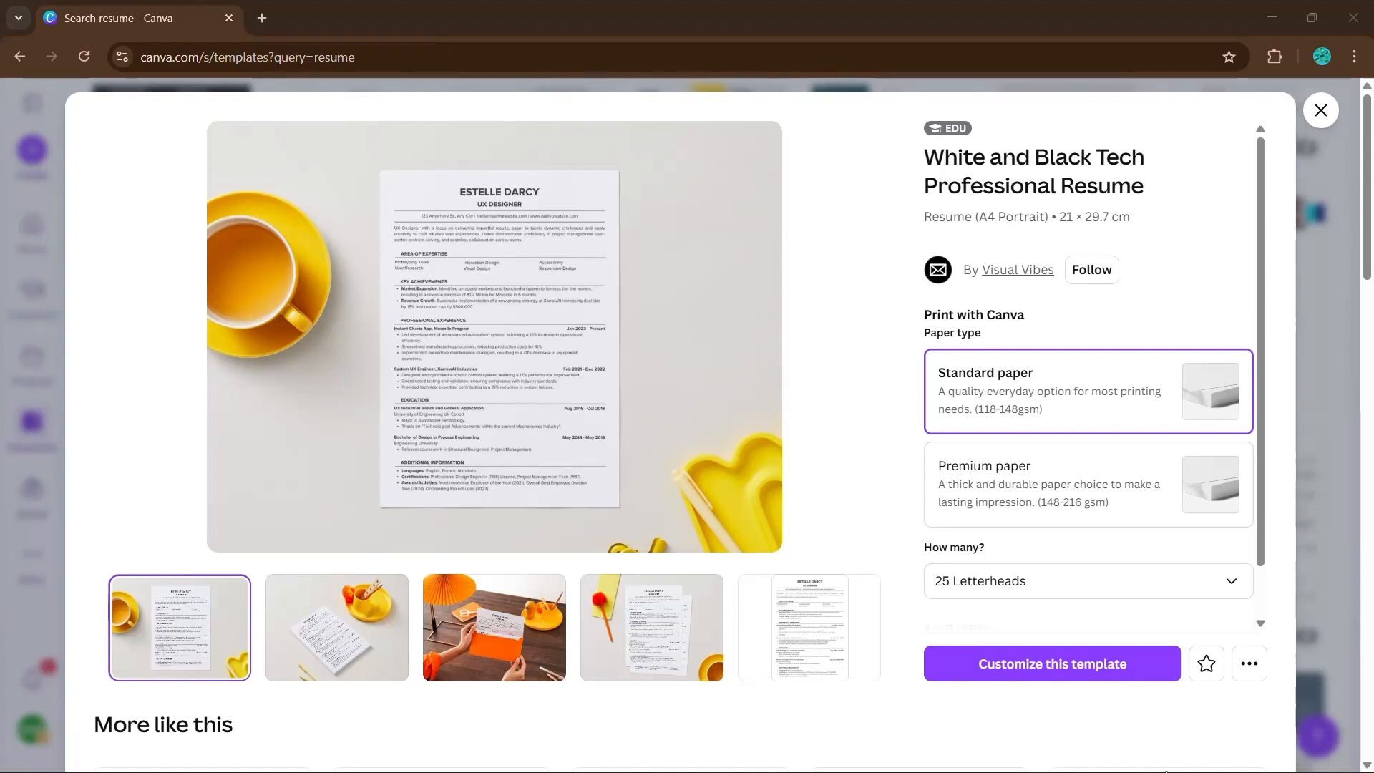
left_click(1059, 664)
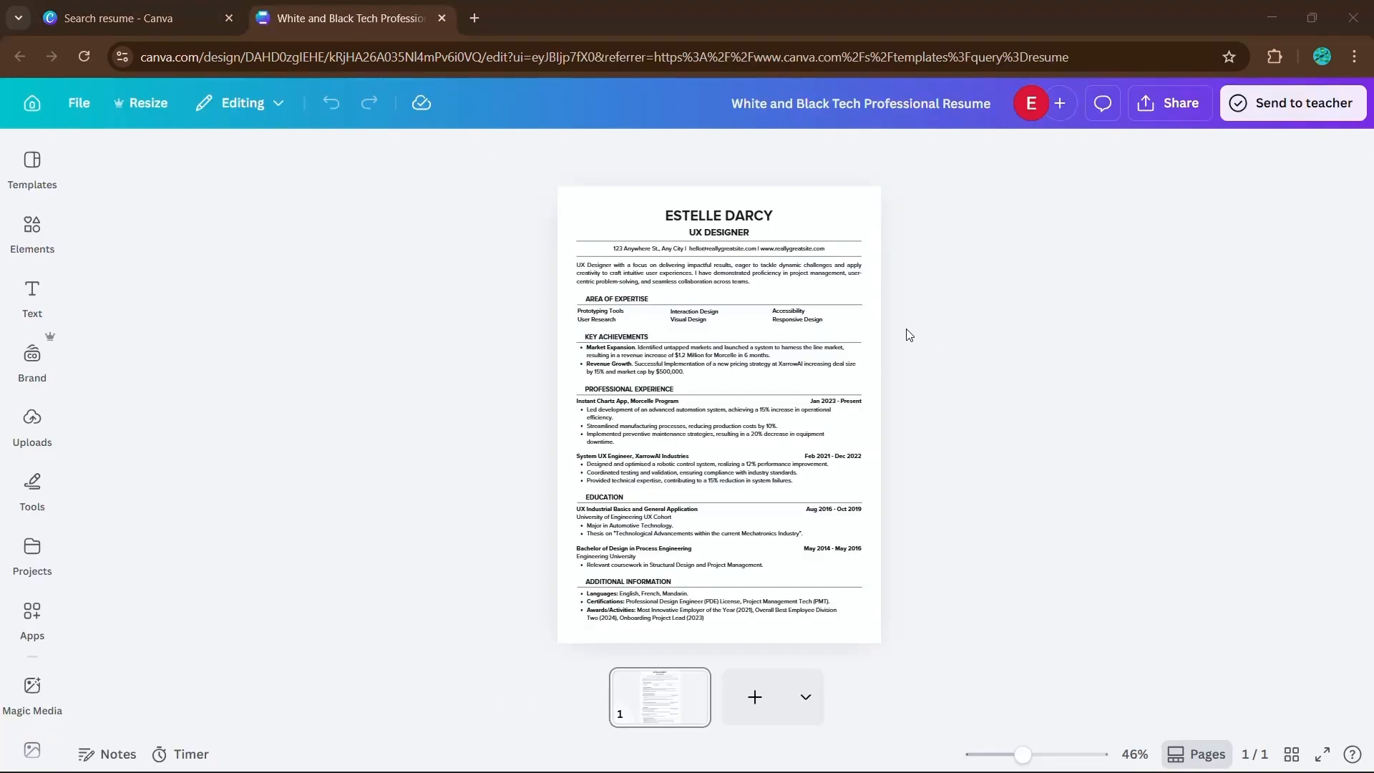
- Replace the name heading at the top of the resume with the new candidate's full name
scroll(707, 251, "up", 5)
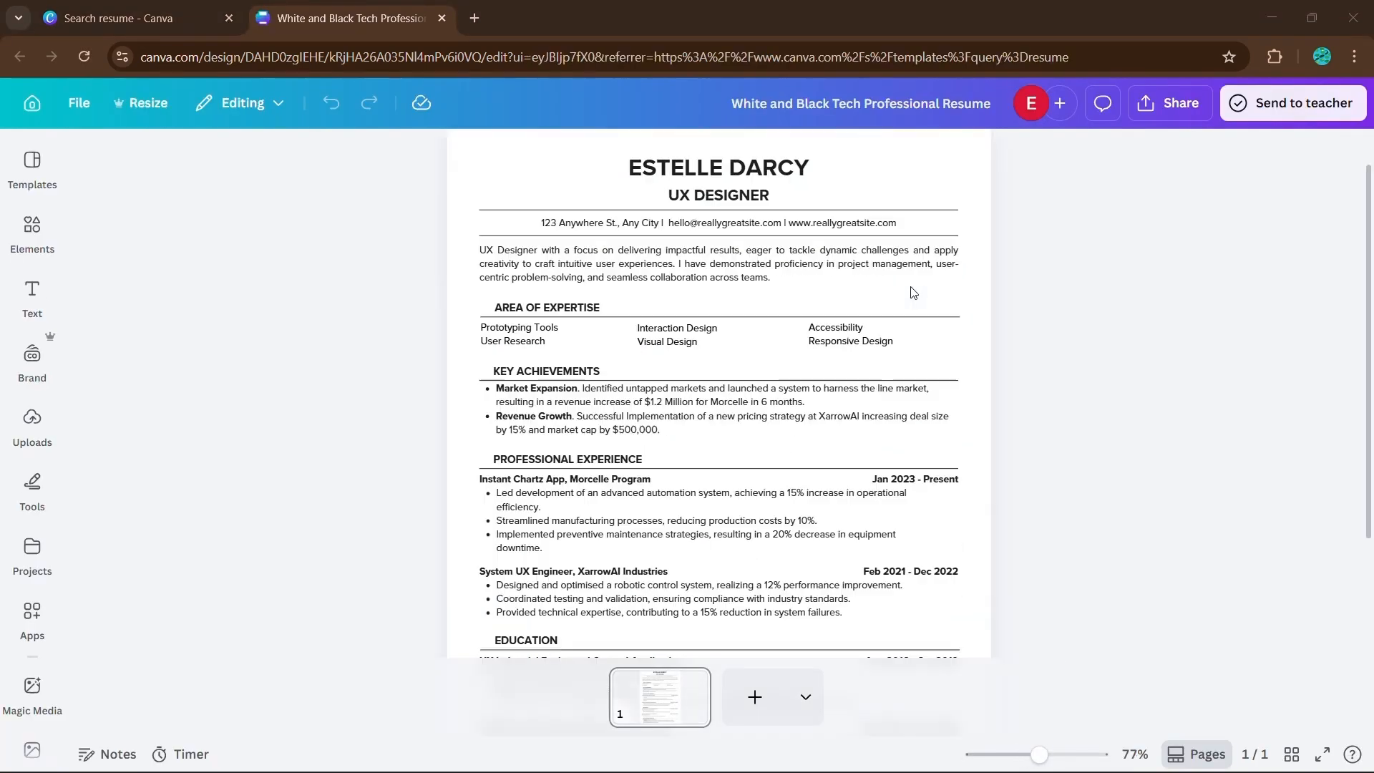
double_click(706, 251)
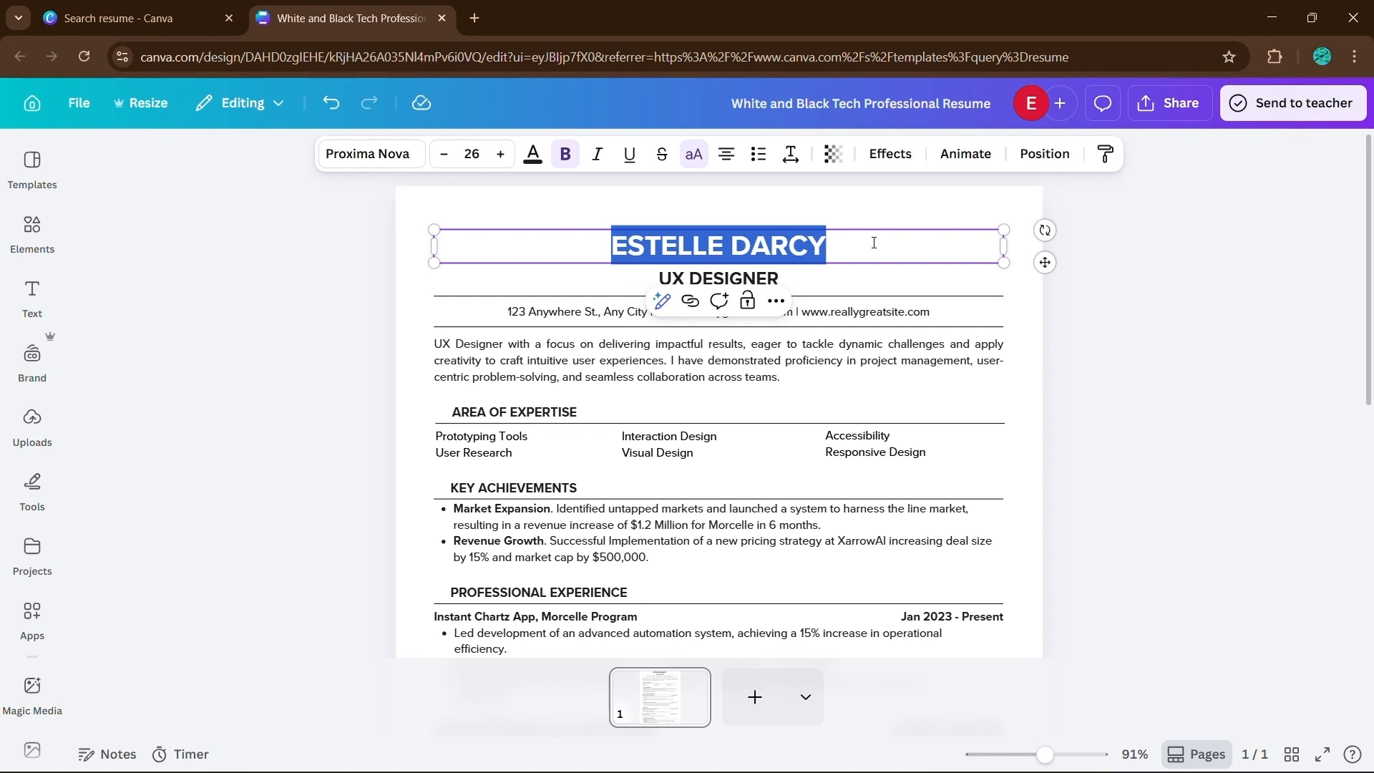
type("JOHN DOE")
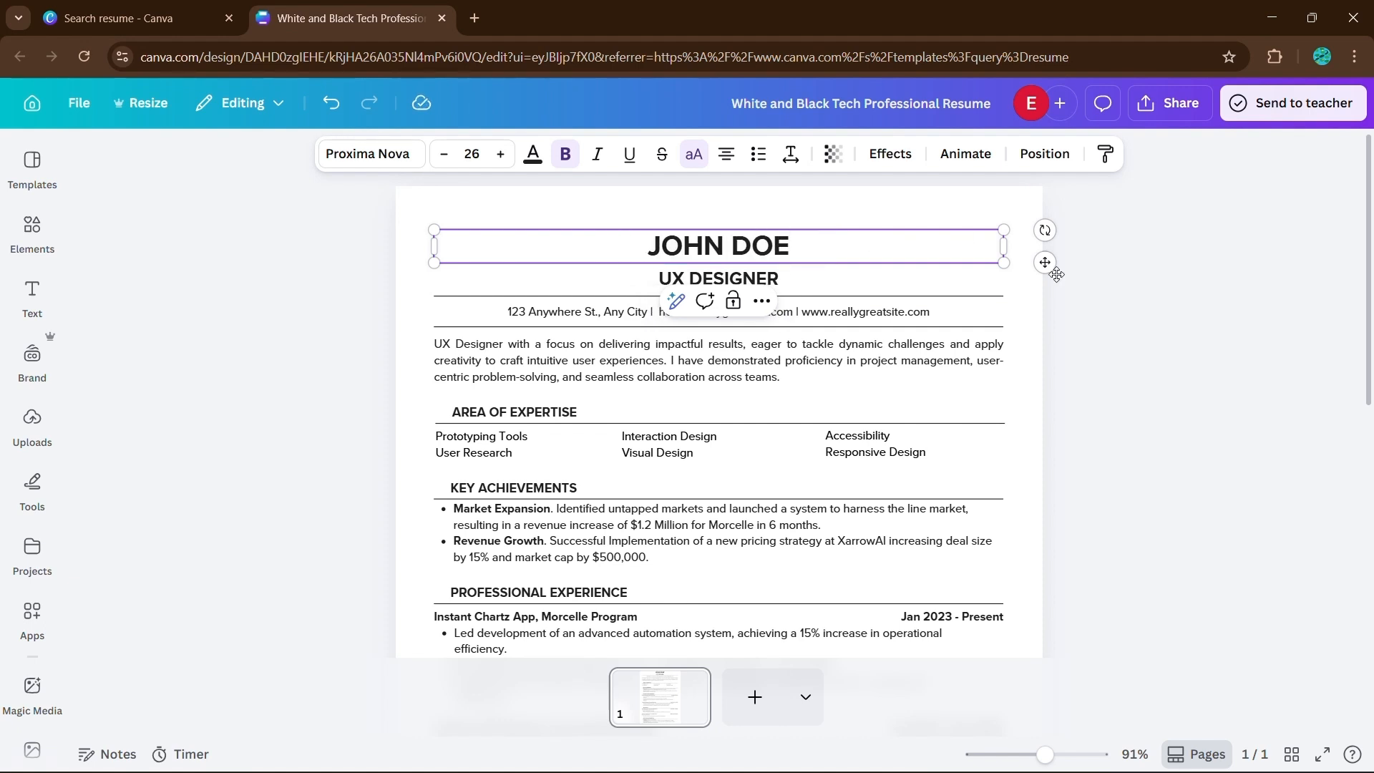
left_click(1140, 303)
- Change the job title under the resume's name heading to "SYSTEMS ANALYST"
left_click(730, 285)
double_click(730, 282)
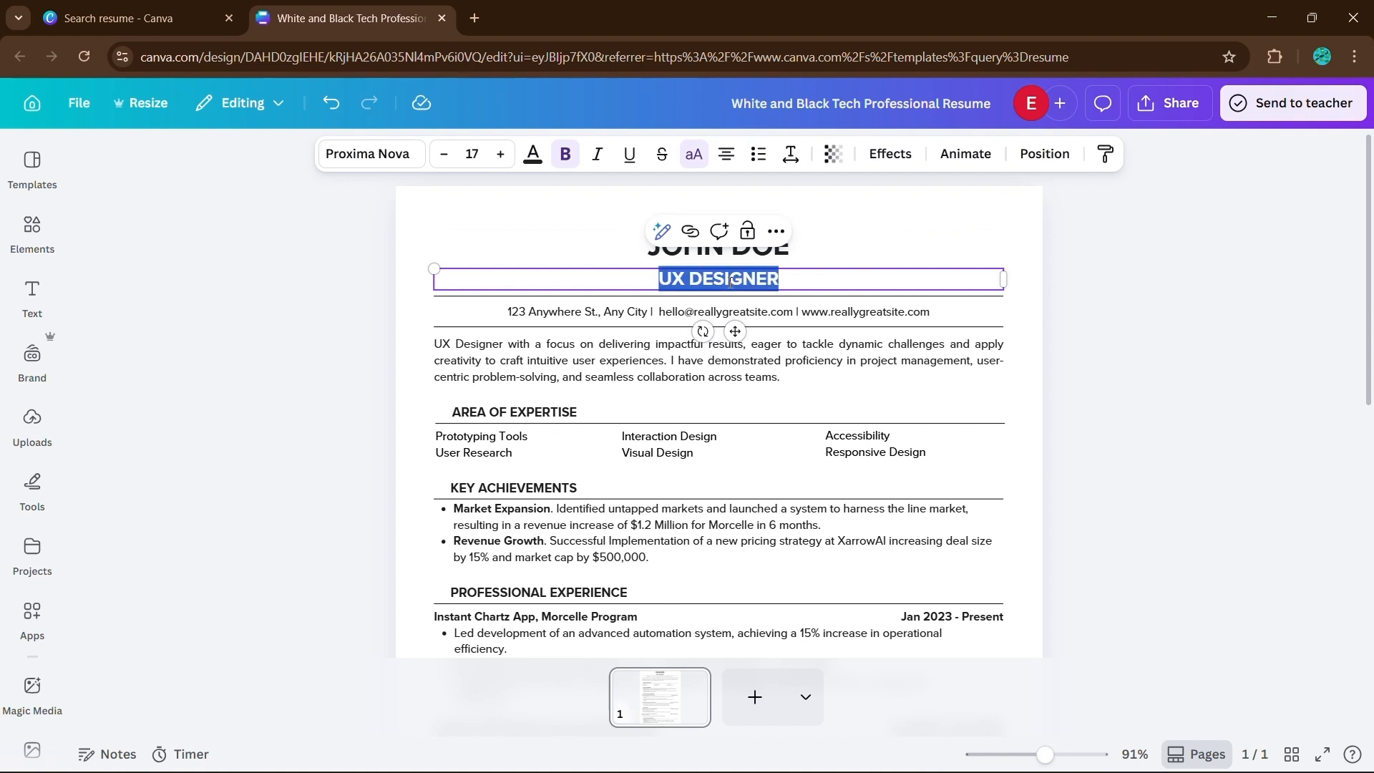
type("SYSTEMS ANALYST")
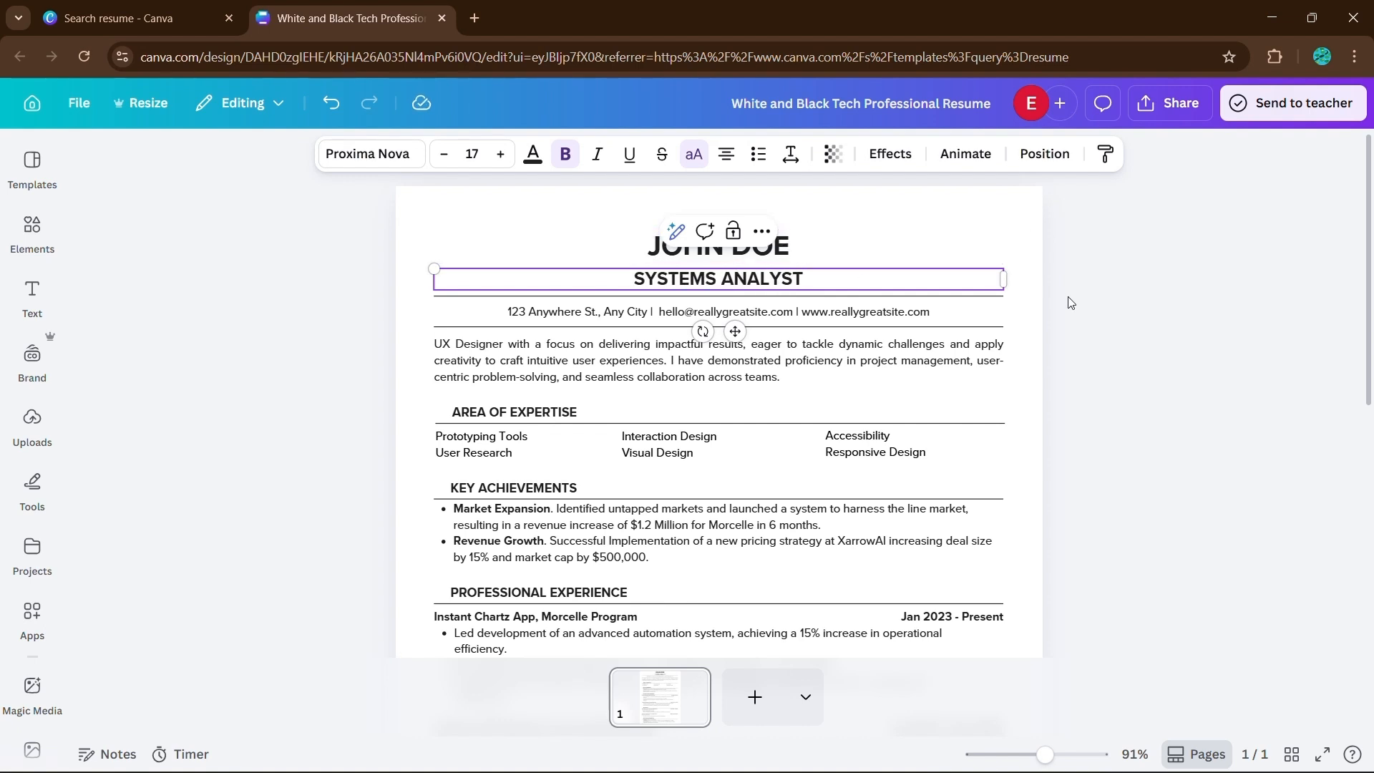
key("Escape")
- Replace the domain of the e-mail address in the resume's contact line with the candidate's name
left_click(597, 313)
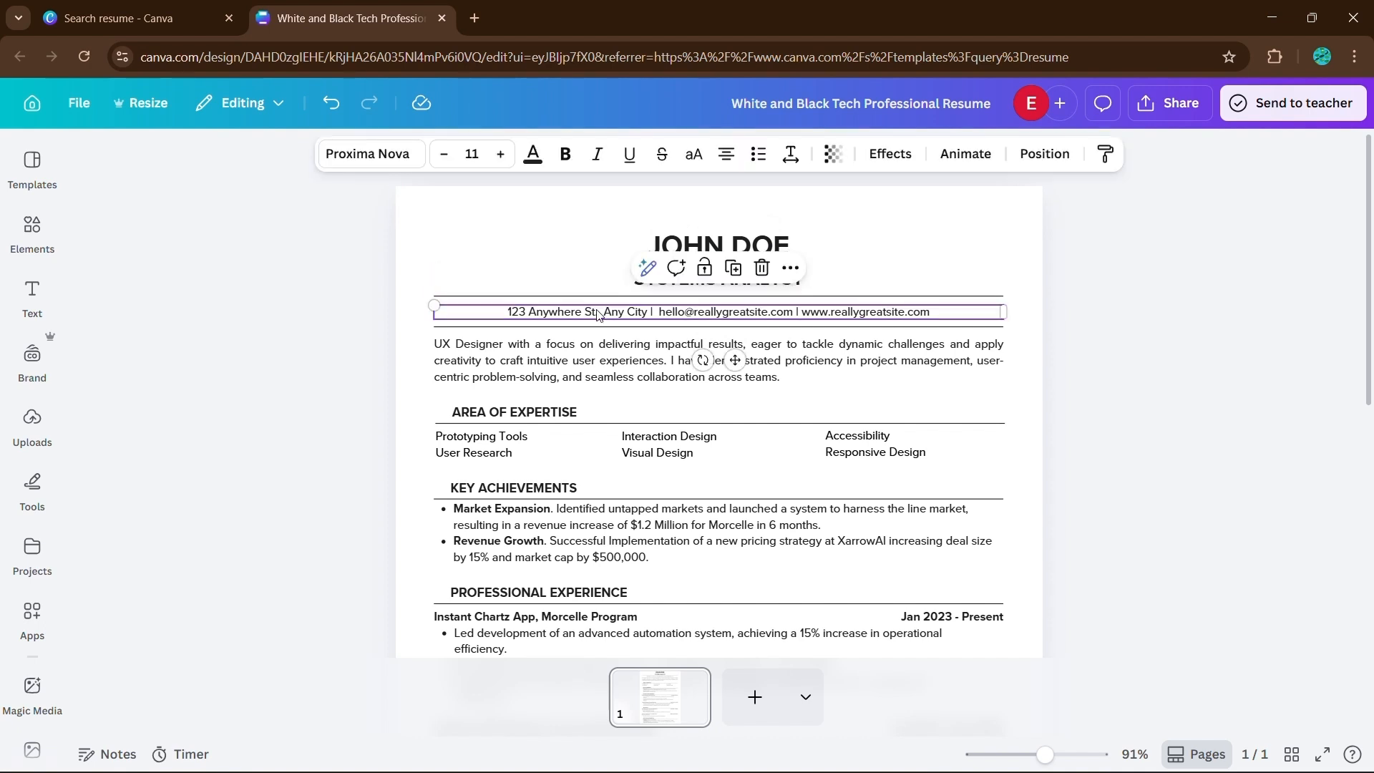
left_click(696, 313)
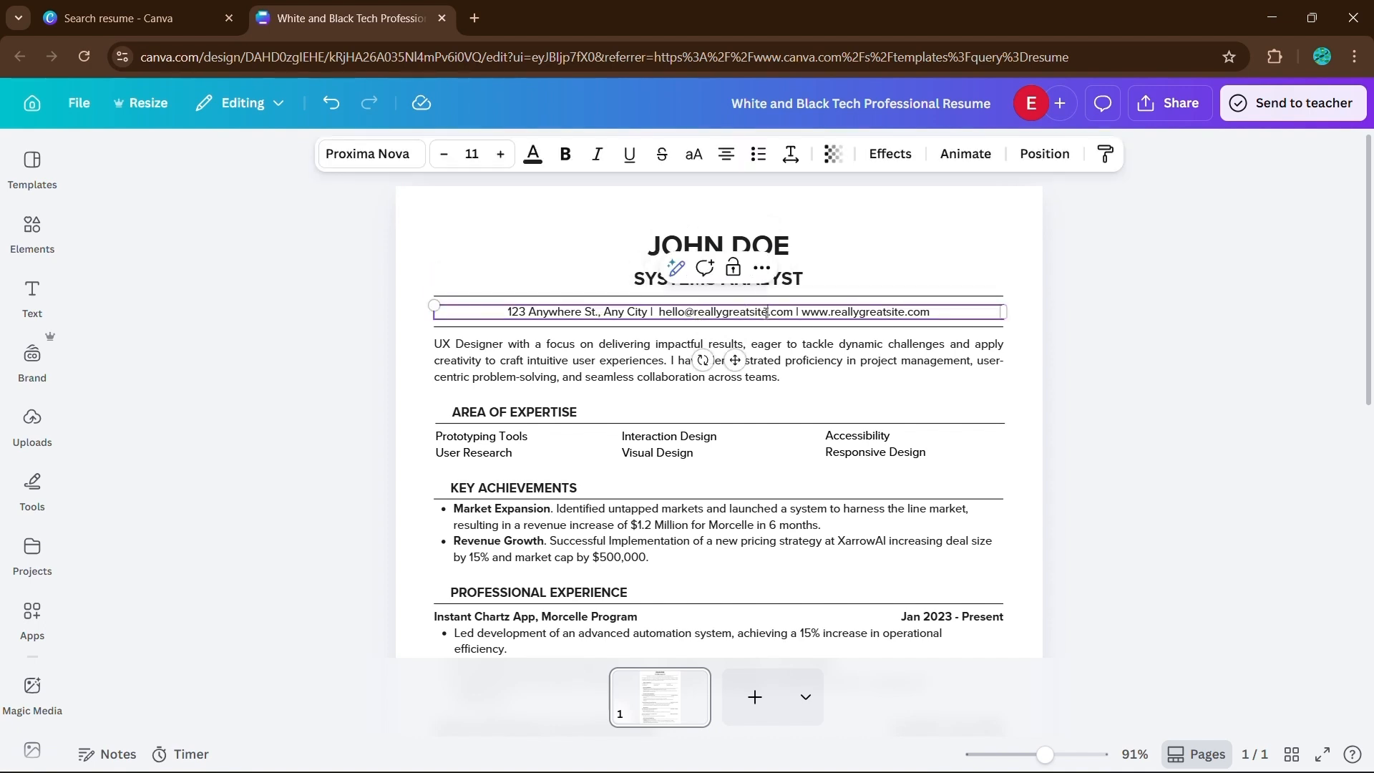
left_click_drag(767, 313, 697, 318)
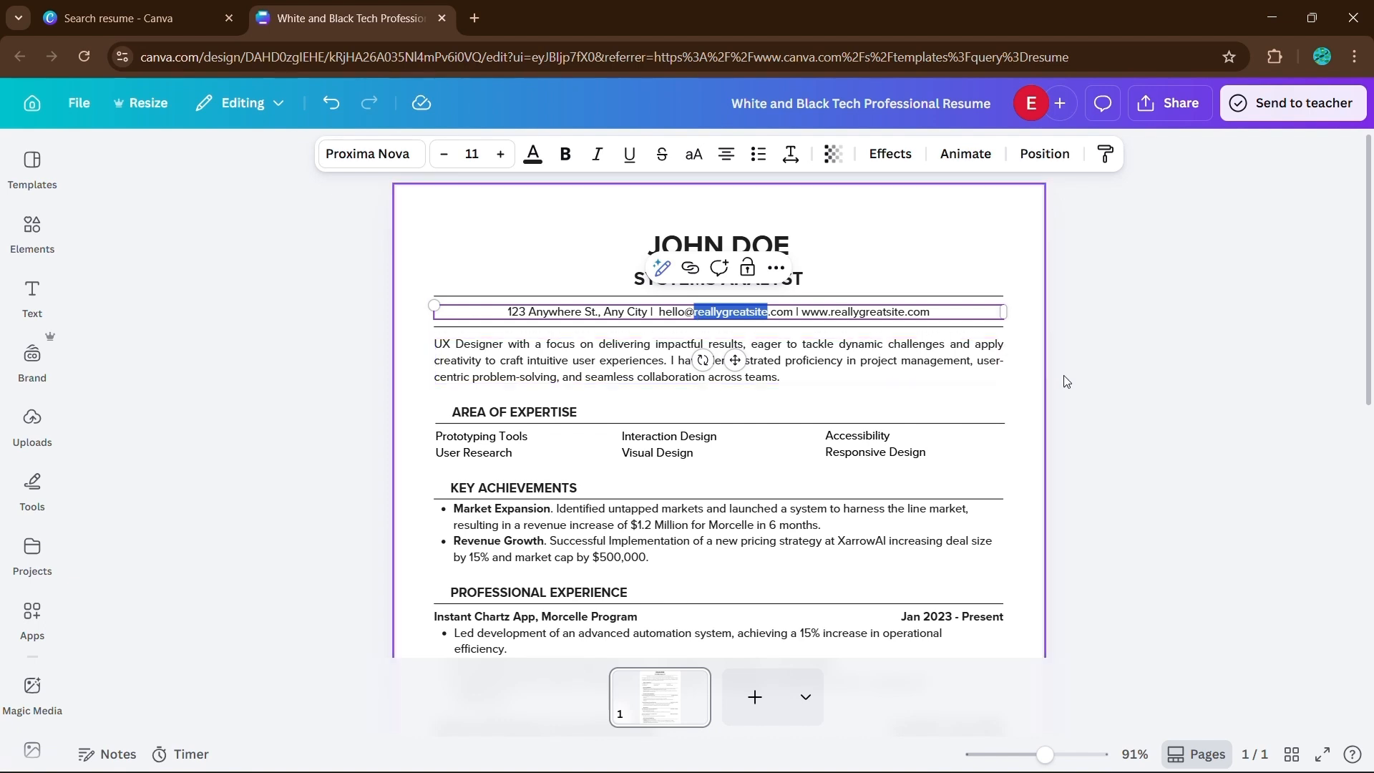
type("j")
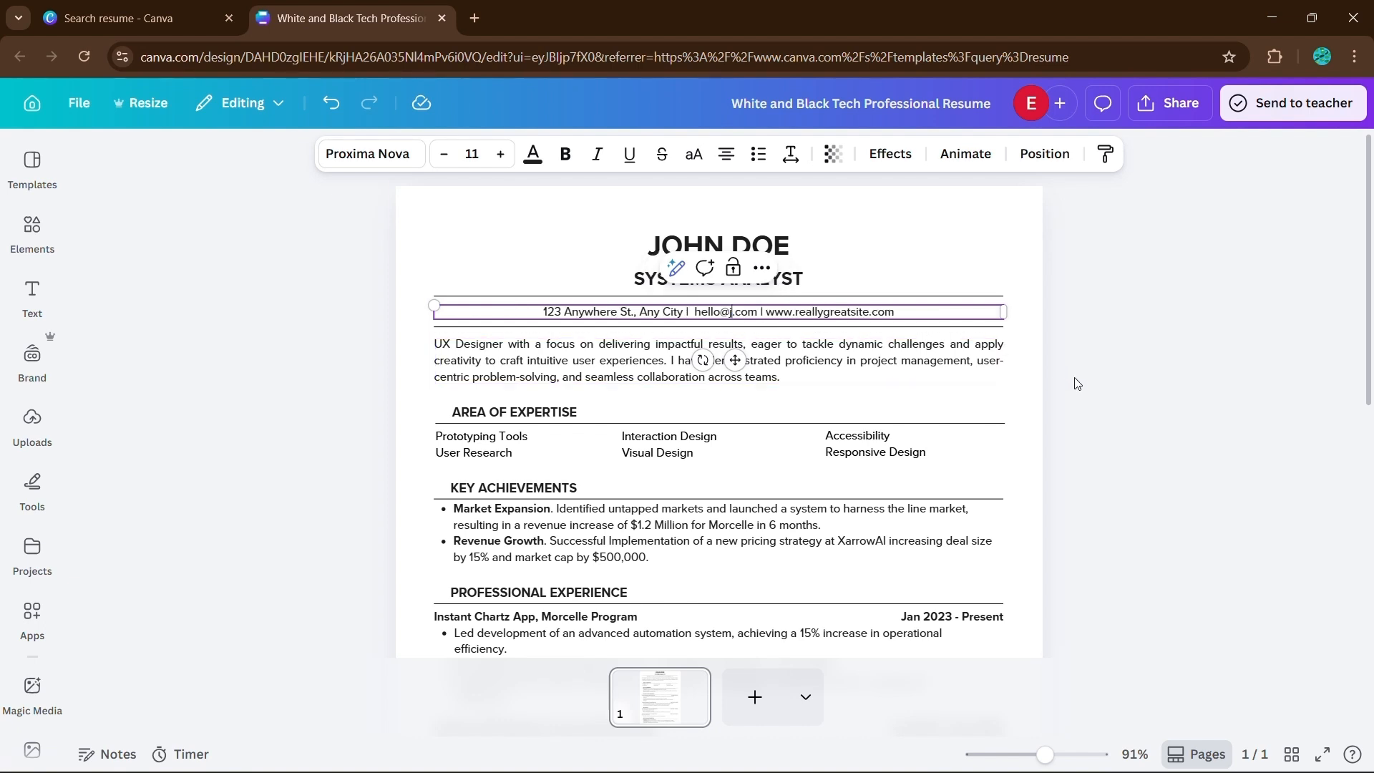
type("ohndoe")
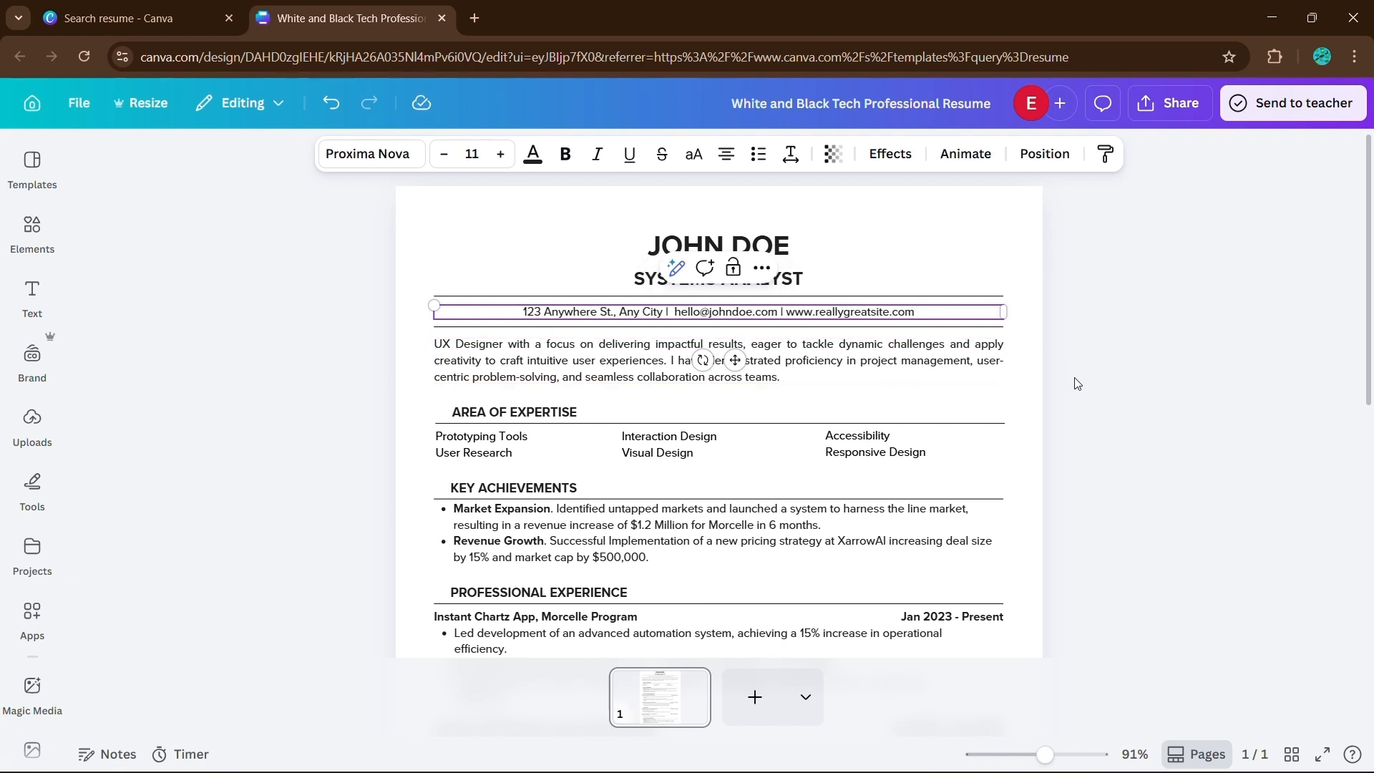
left_click(1078, 384)
- Replace the domain of the website address in the resume's contact line with the candidate's name
left_click(891, 312)
left_click(892, 313)
left_click_drag(886, 313, 818, 316)
left_click(892, 312)
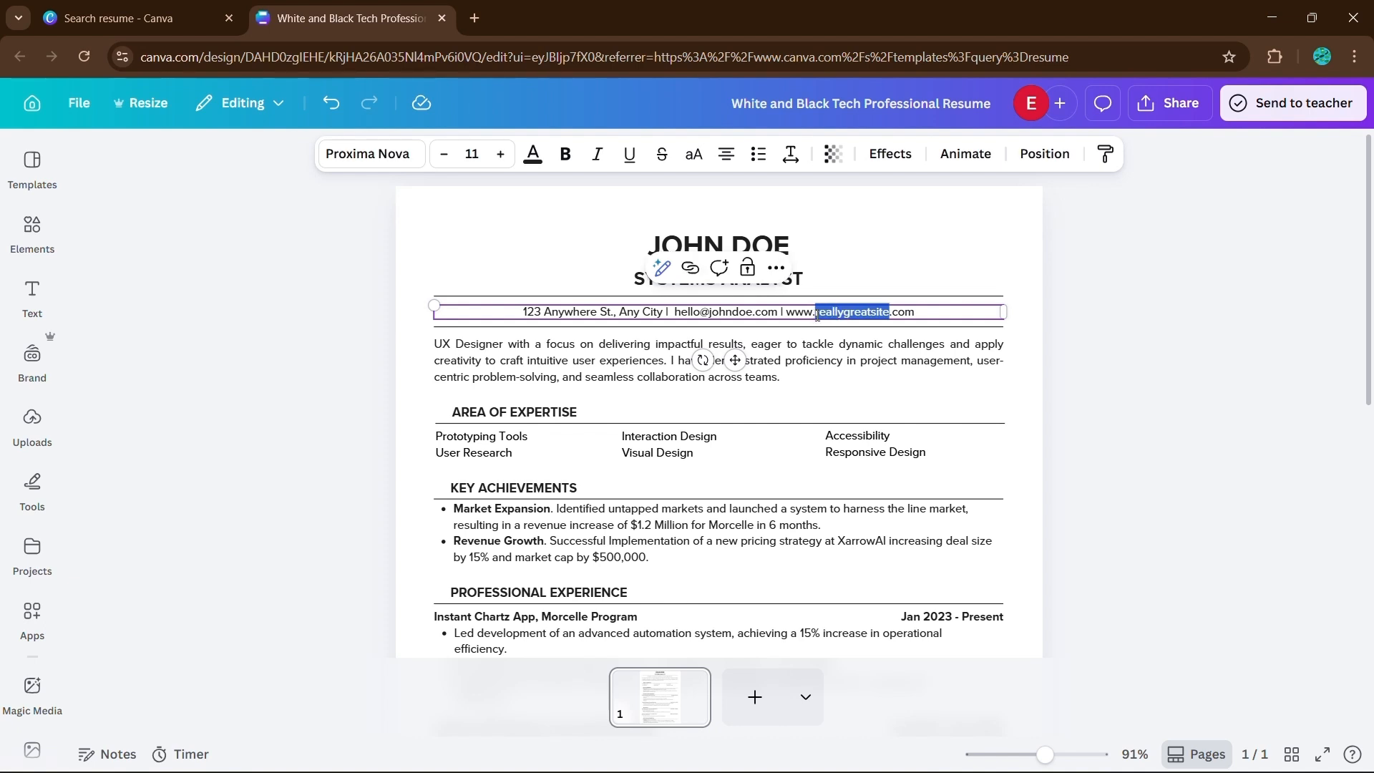
type("johndoe")
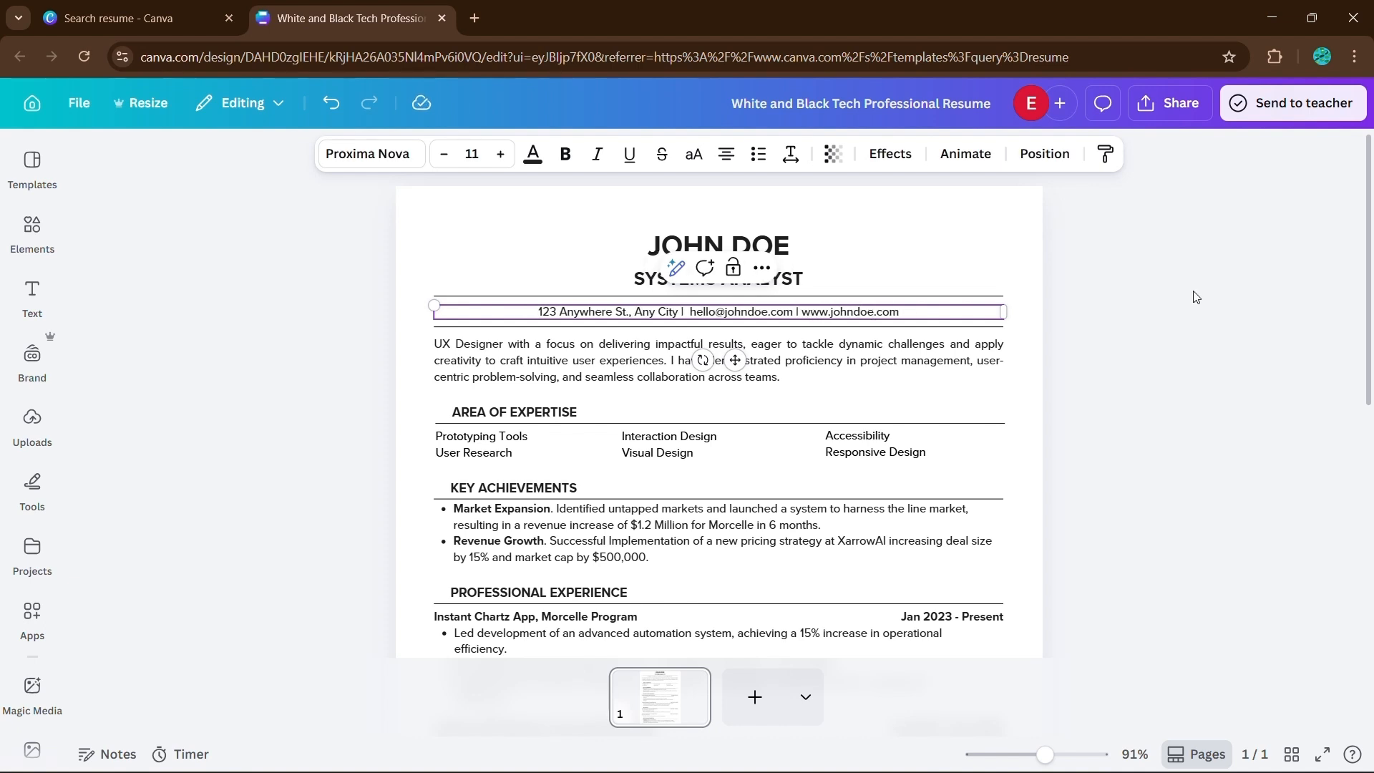
left_click(1194, 296)
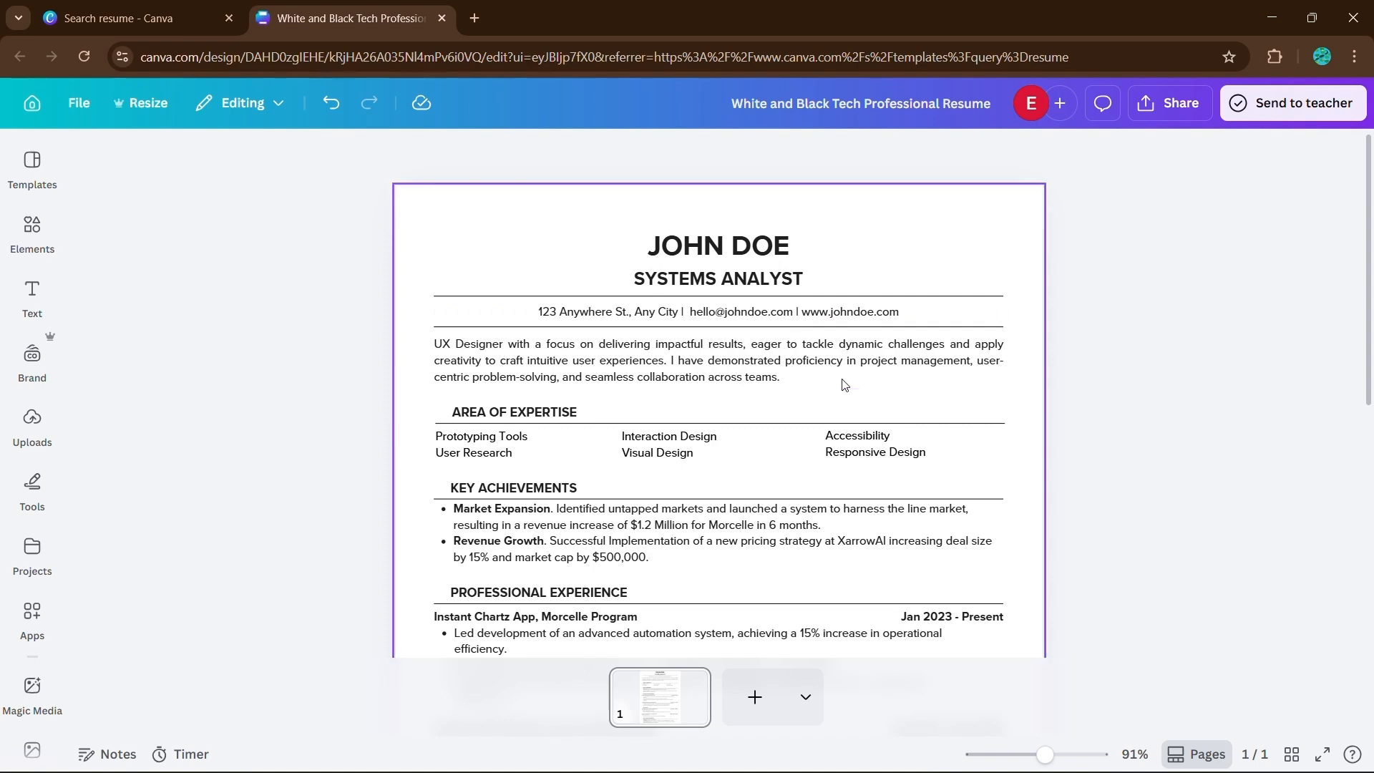
- Examine the rest of the resume, including the experience, education and additional information sections
scroll(698, 381, "down", 1)
scroll(698, 380, "down", 1)
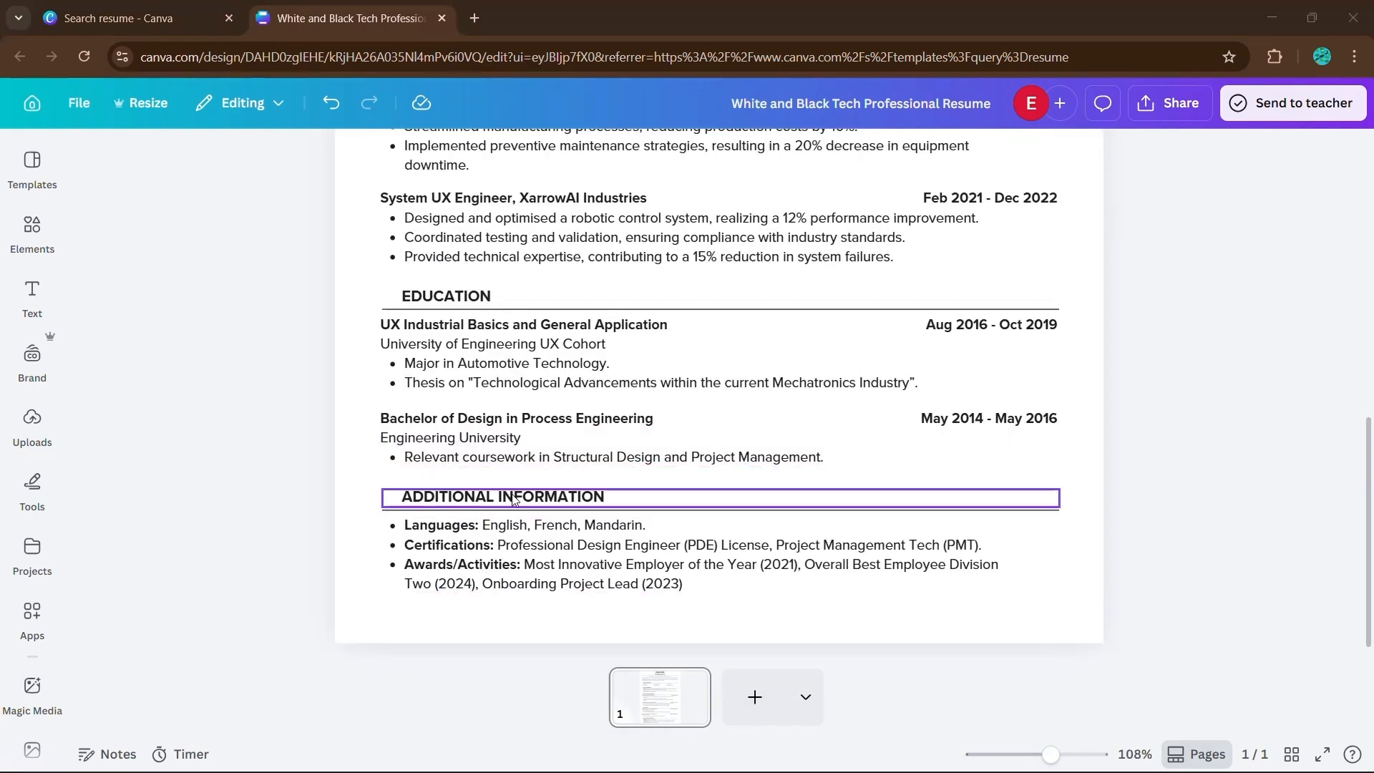
scroll(539, 552, "up", 5)
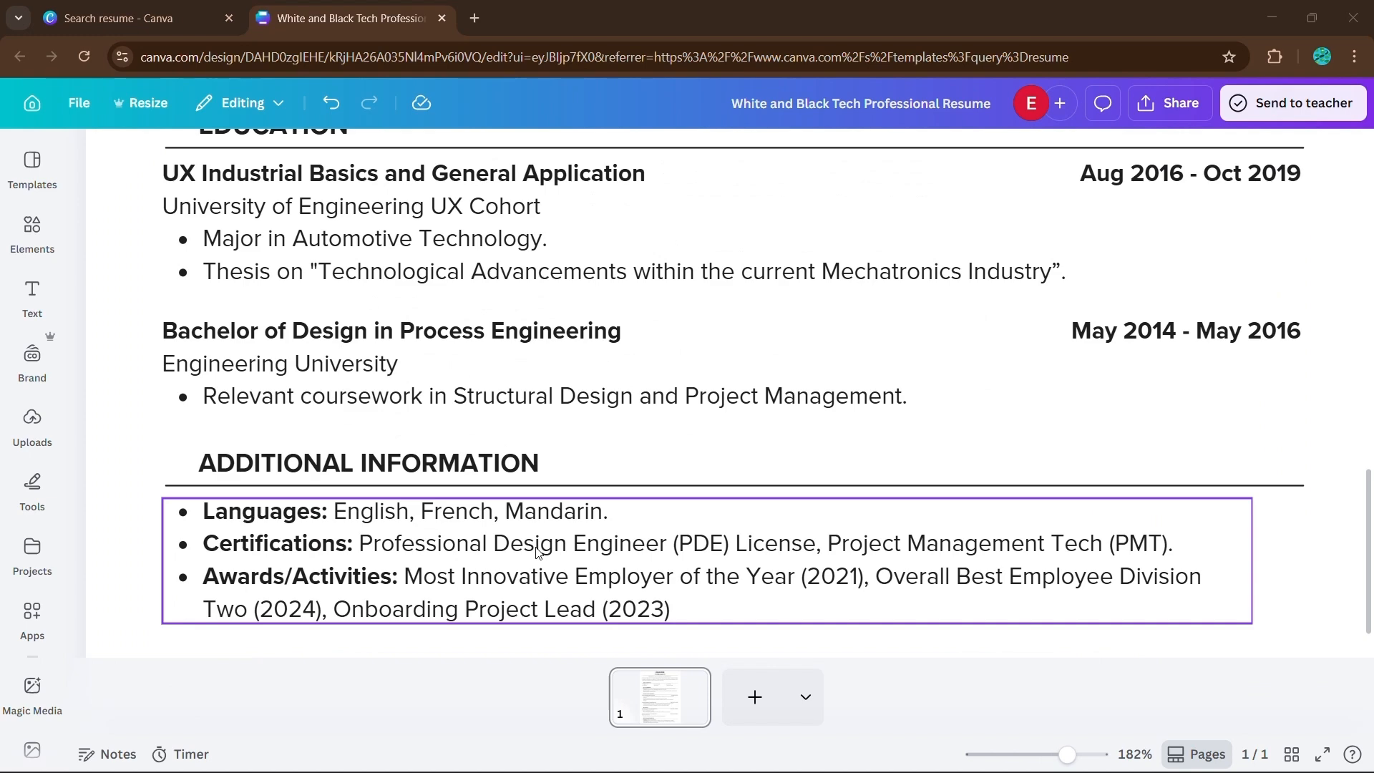
left_click(539, 552)
left_click_drag(187, 552, 1231, 609)
left_click(1073, 577)
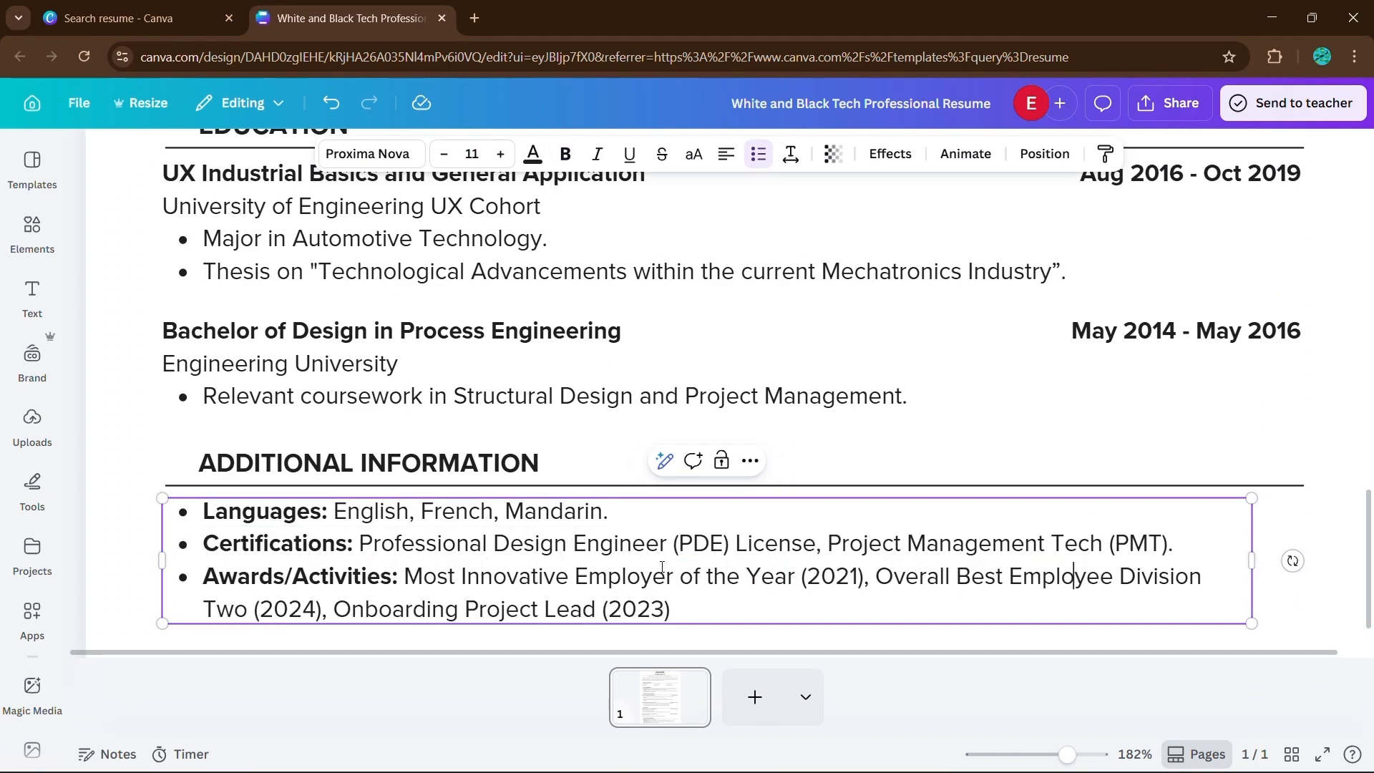
scroll(662, 567, "down", 1)
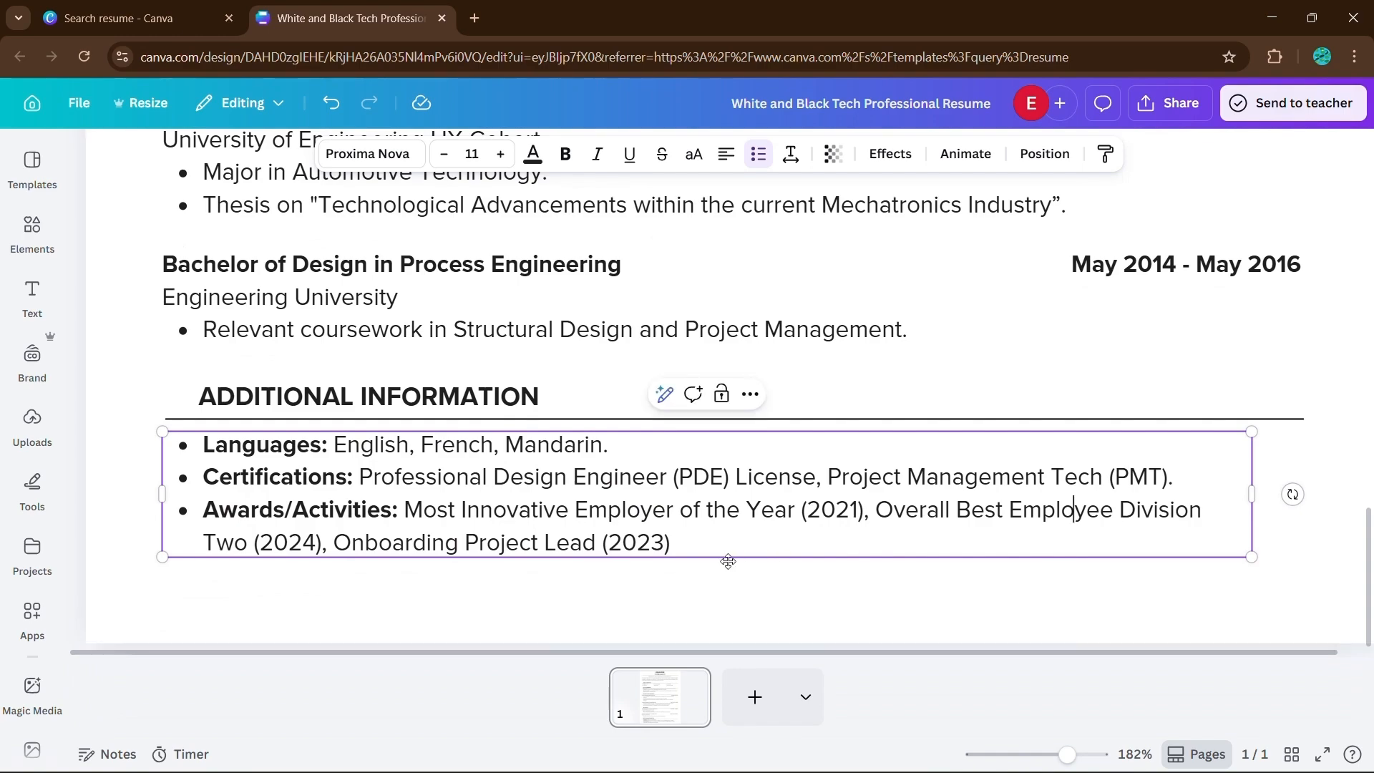
scroll(728, 561, "down", 3)
scroll(727, 544, "up", 5)
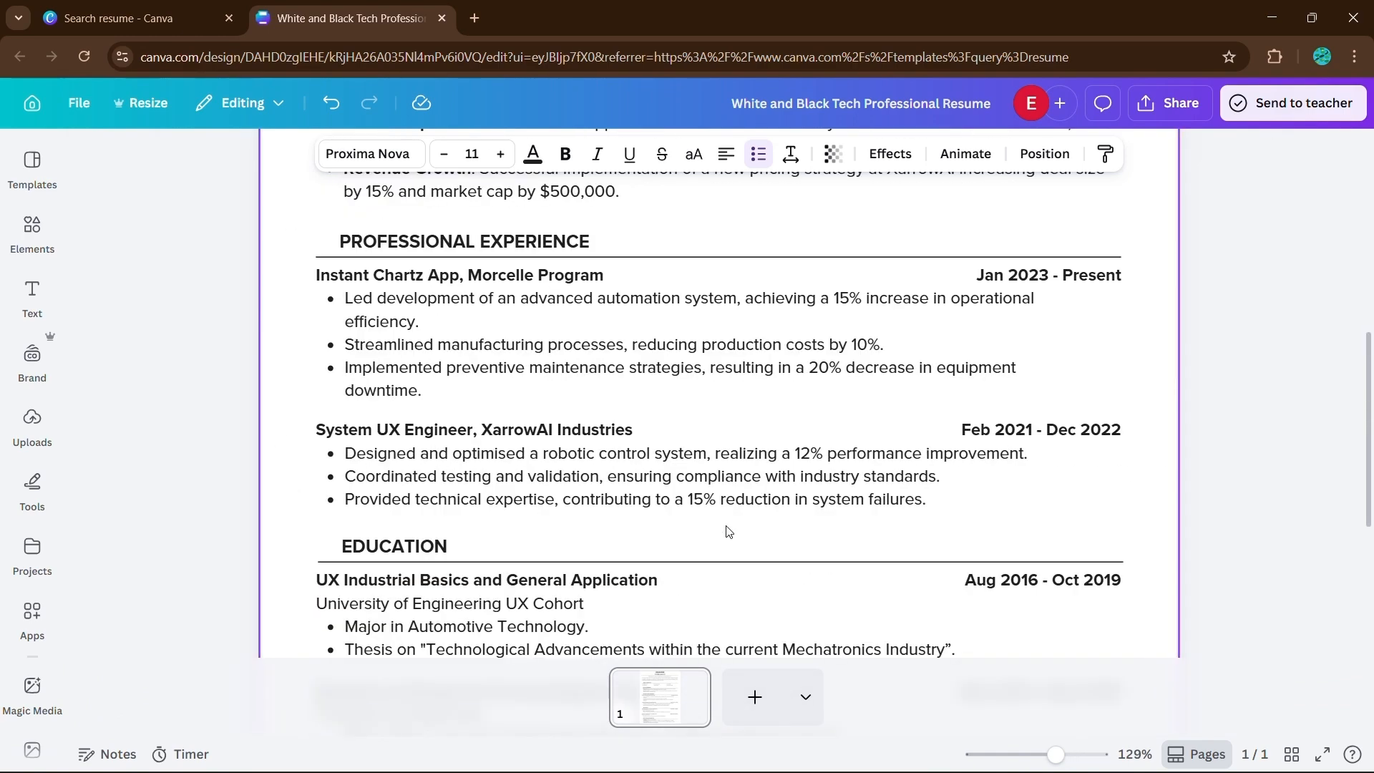
scroll(728, 531, "down", 4)
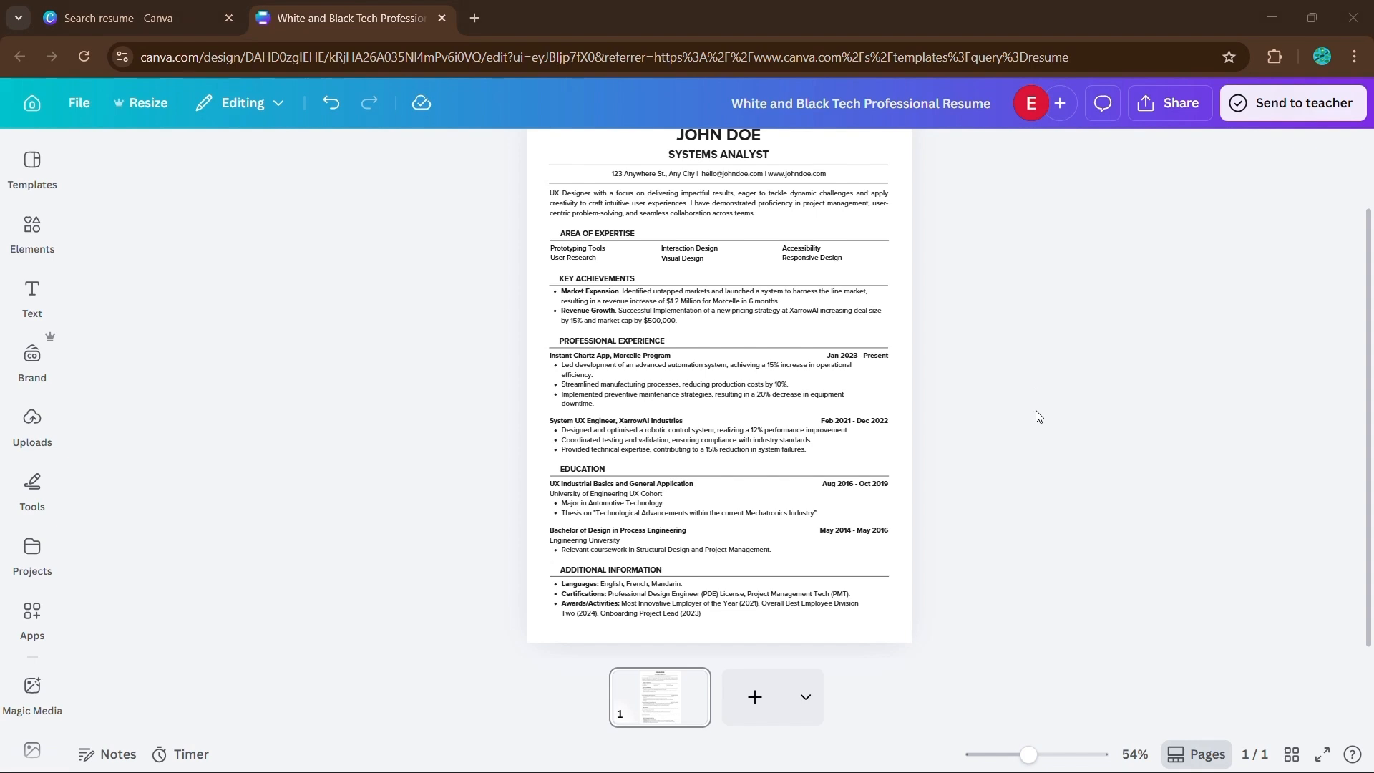
- Download the resume as a PDF Print file with the RGB color profile
left_click(1161, 109)
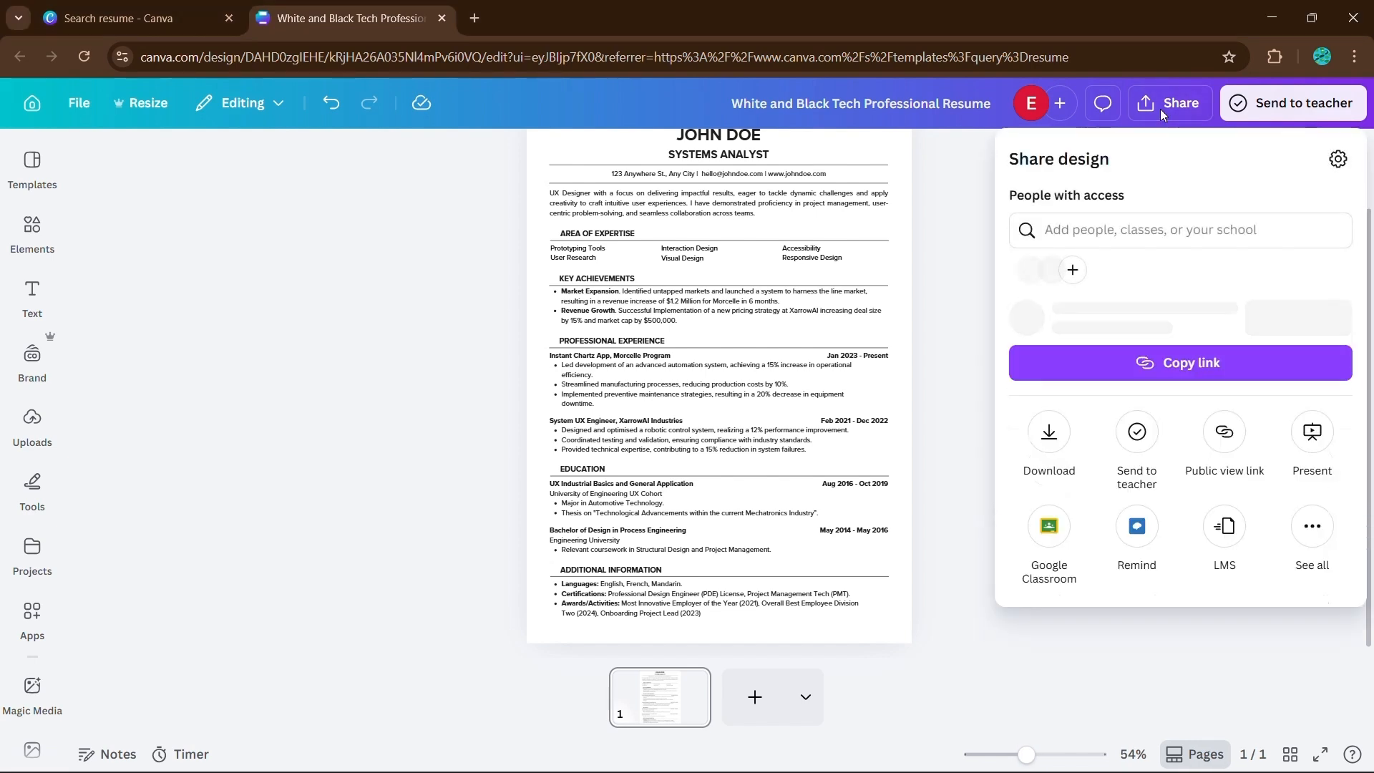
left_click(1050, 465)
left_click(1098, 241)
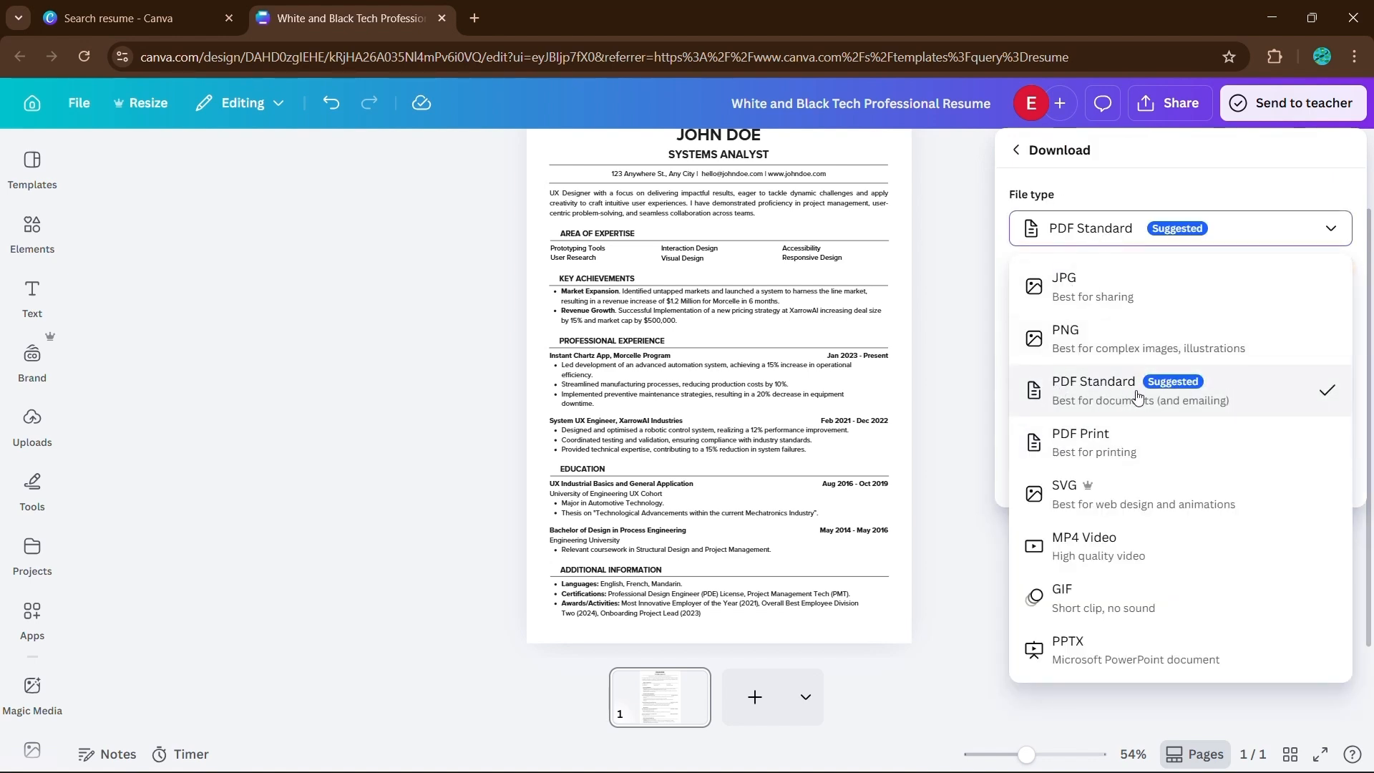
left_click(1138, 445)
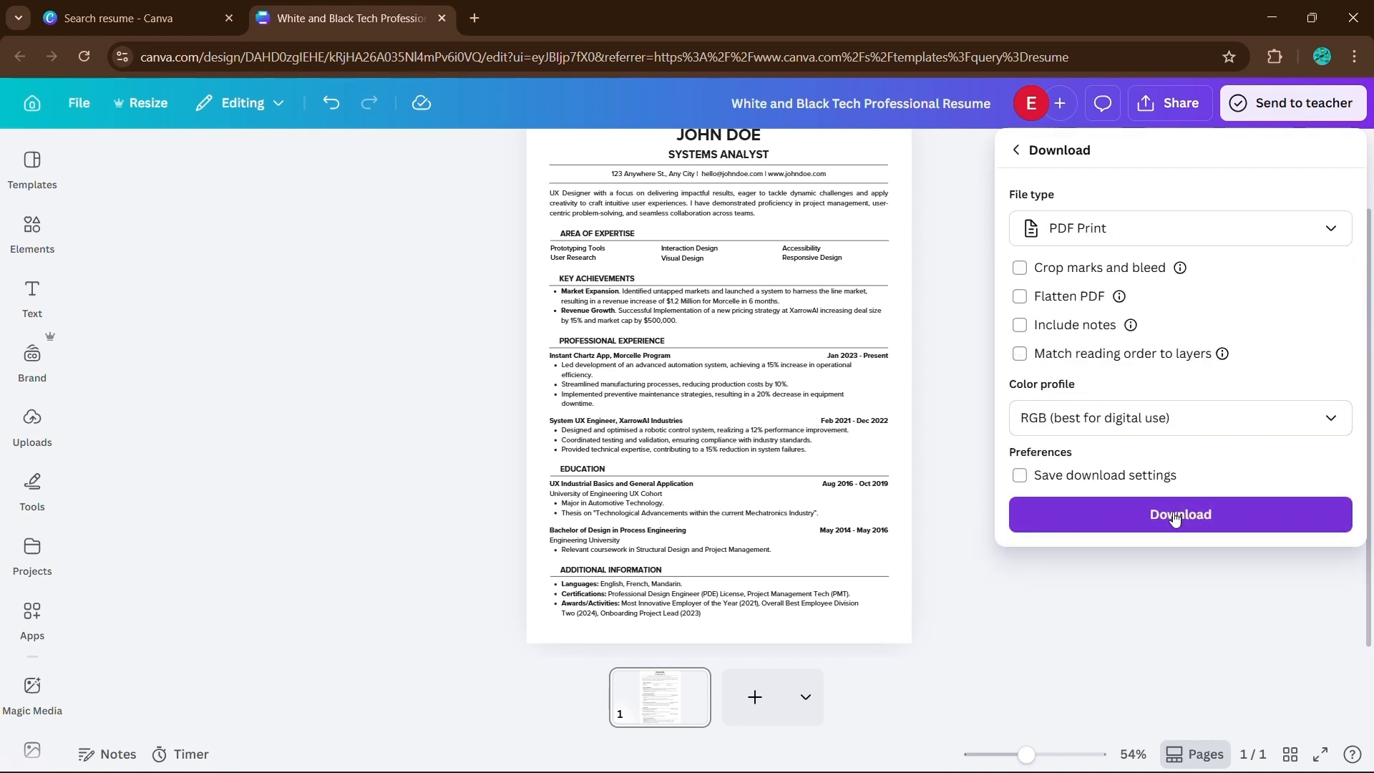
left_click(1176, 517)
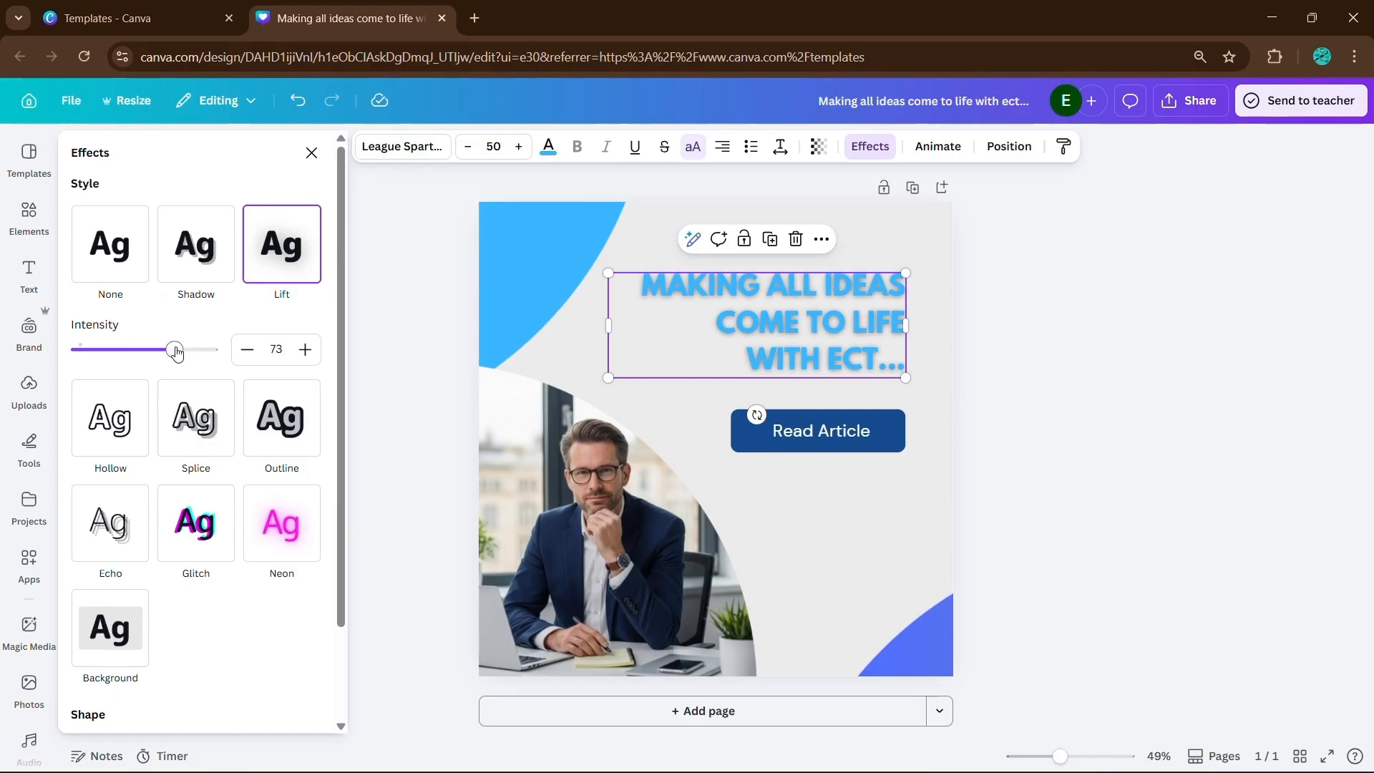
- Lower the intensity of the headline's Lift effect and set its text color to blue #174b8f
left_click_drag(175, 349, 118, 349)
left_click(549, 146)
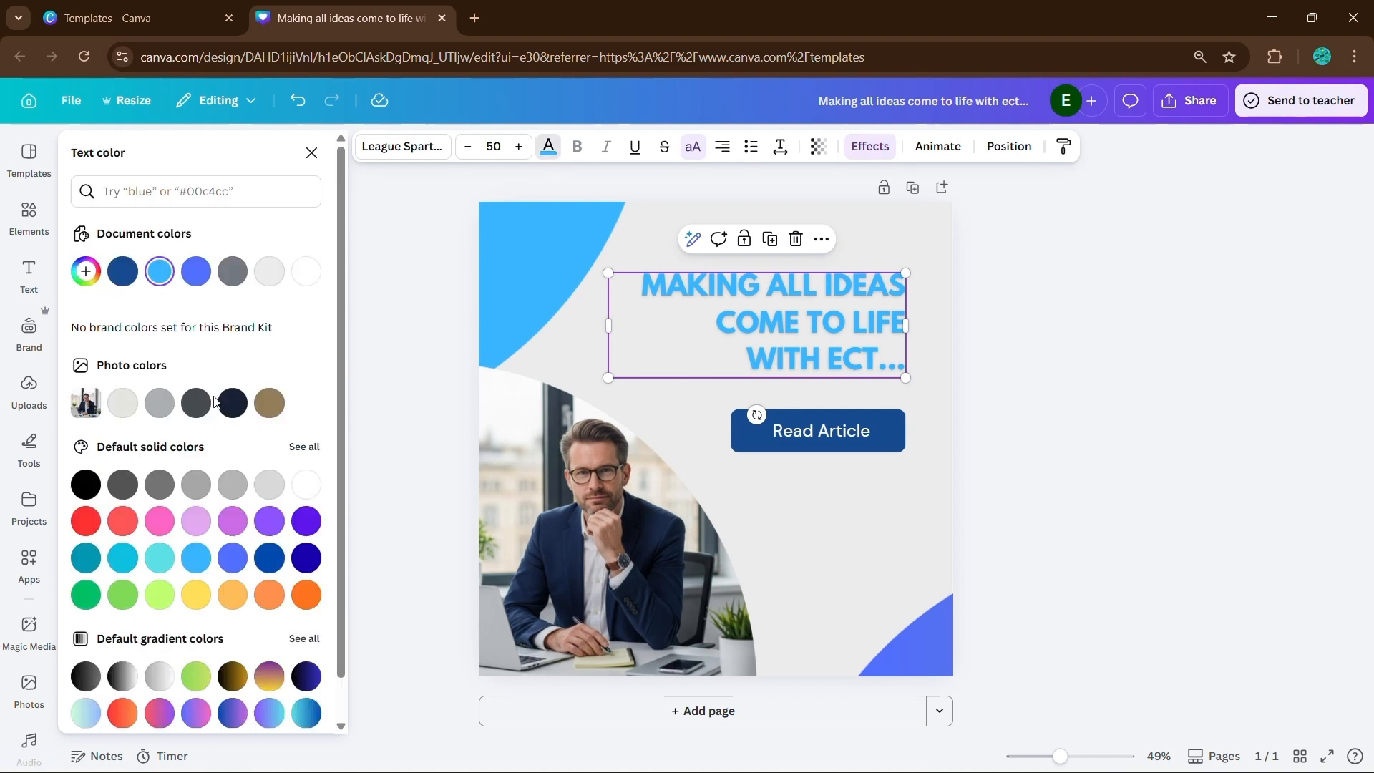
left_click(233, 402)
scroll(151, 301, "down", 1)
left_click(122, 229)
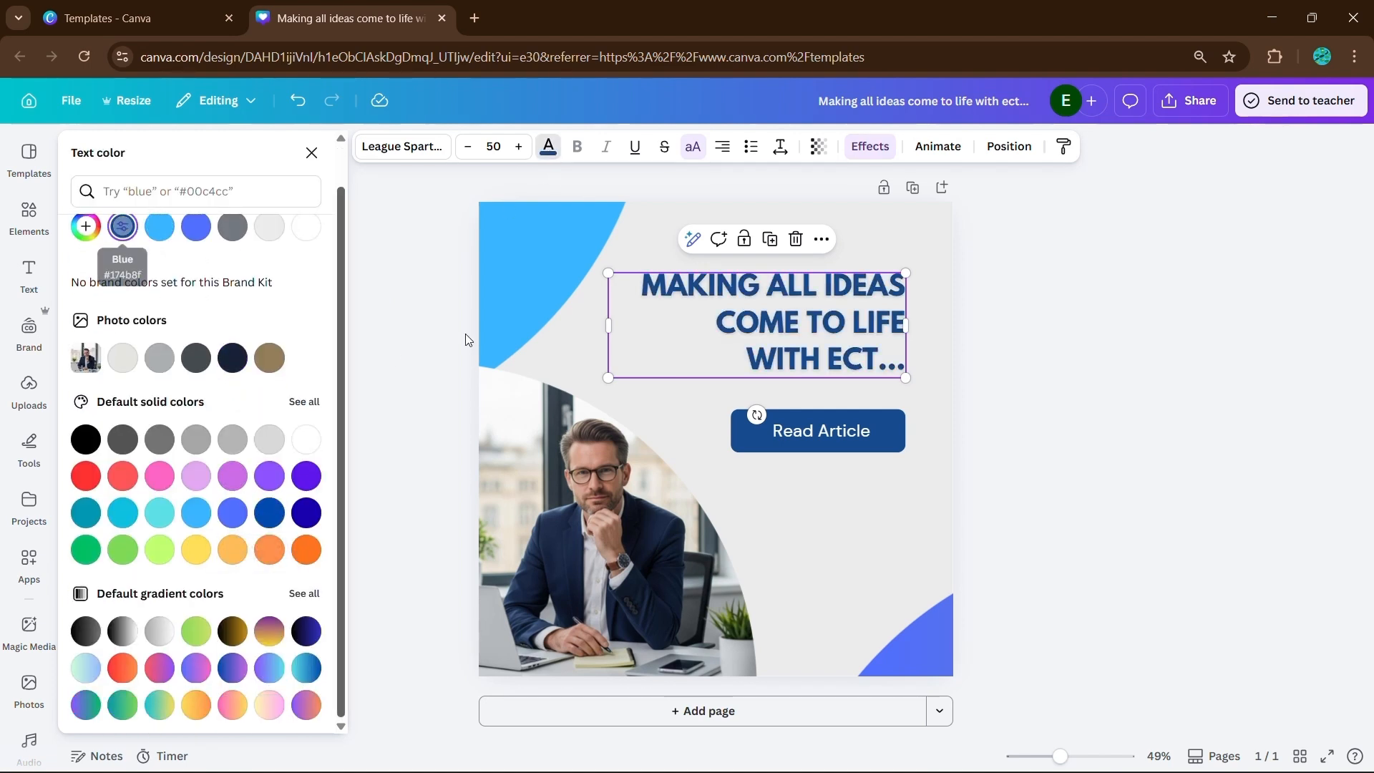
left_click(467, 341)
- Set the post's page background to the dark navy from the photo colors
left_click(828, 434)
left_click(828, 531)
left_click(606, 146)
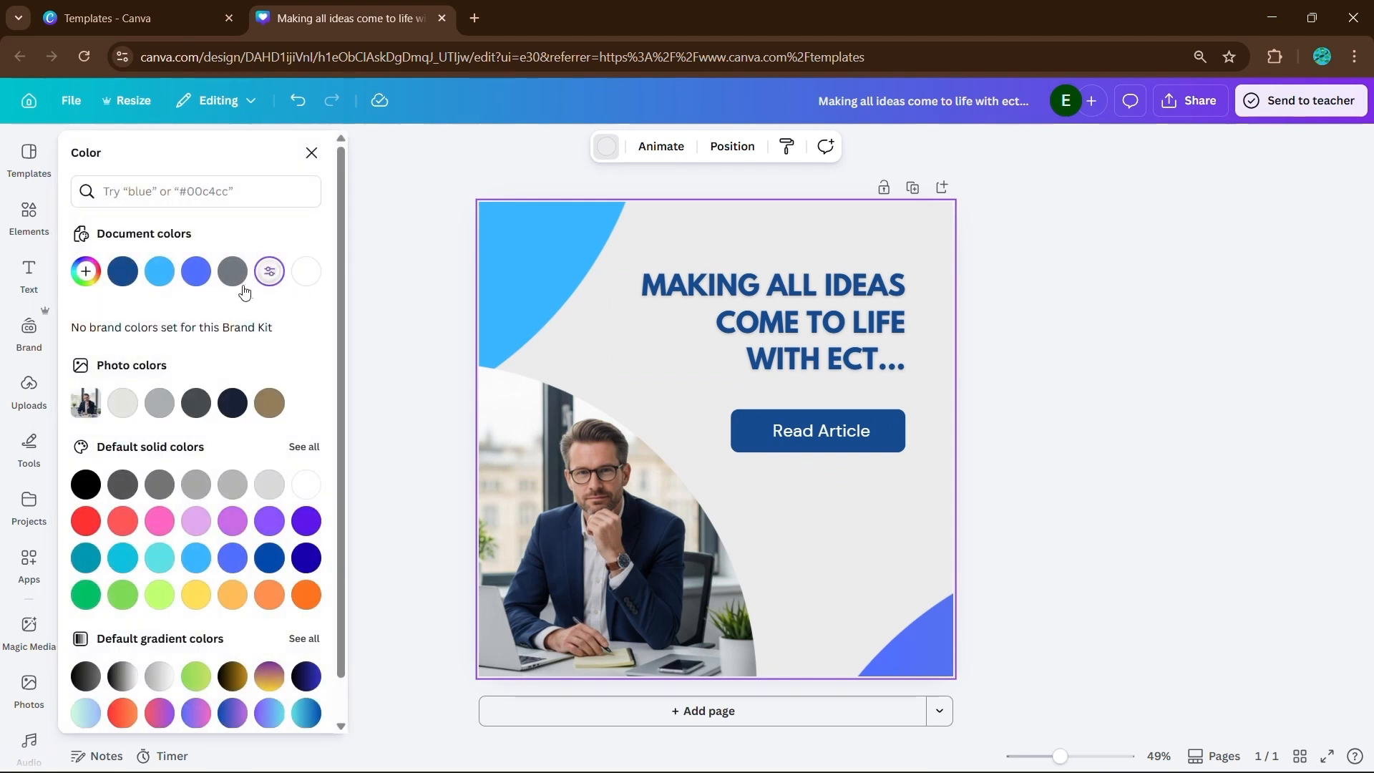
left_click(269, 403)
left_click(232, 402)
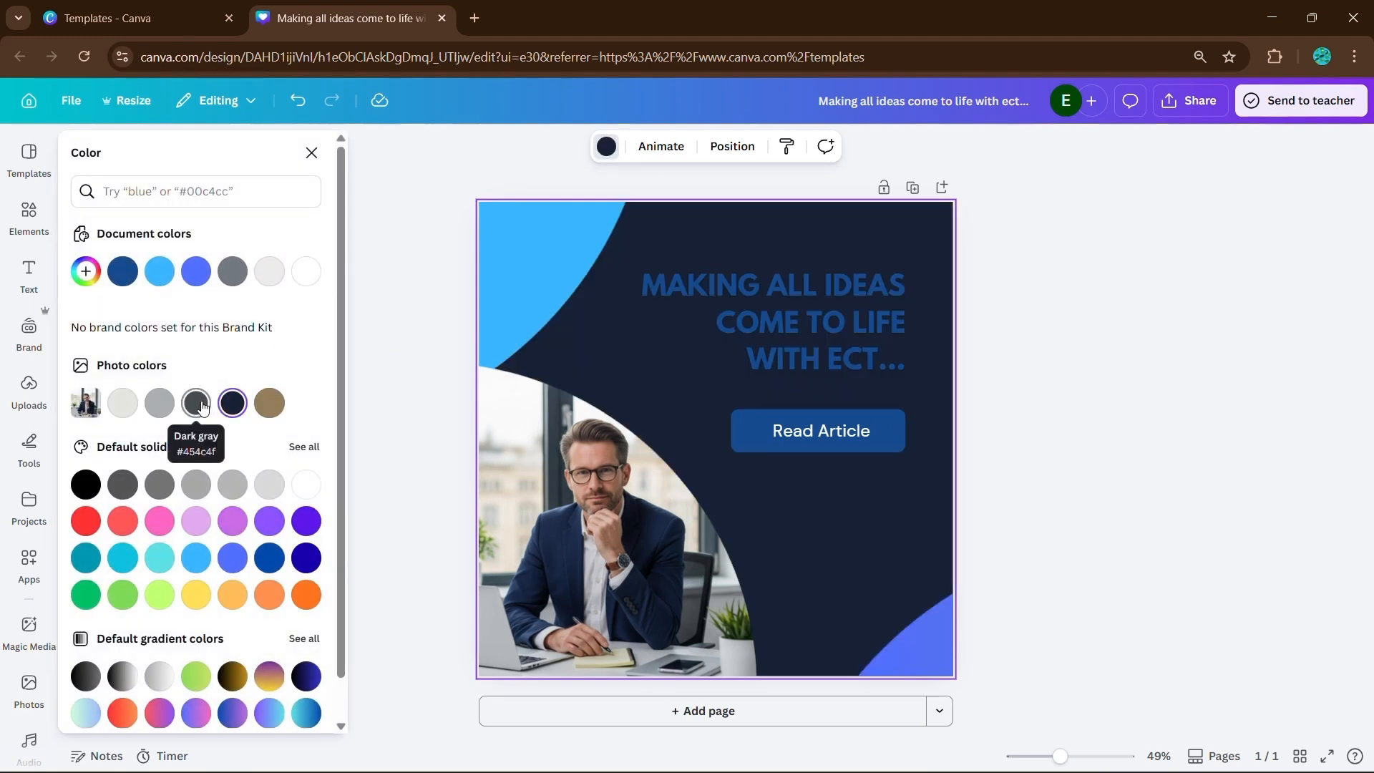
- Recolor the headline text on the post with the light gray from the photo colors
left_click(768, 319)
left_click(548, 146)
left_click(307, 271)
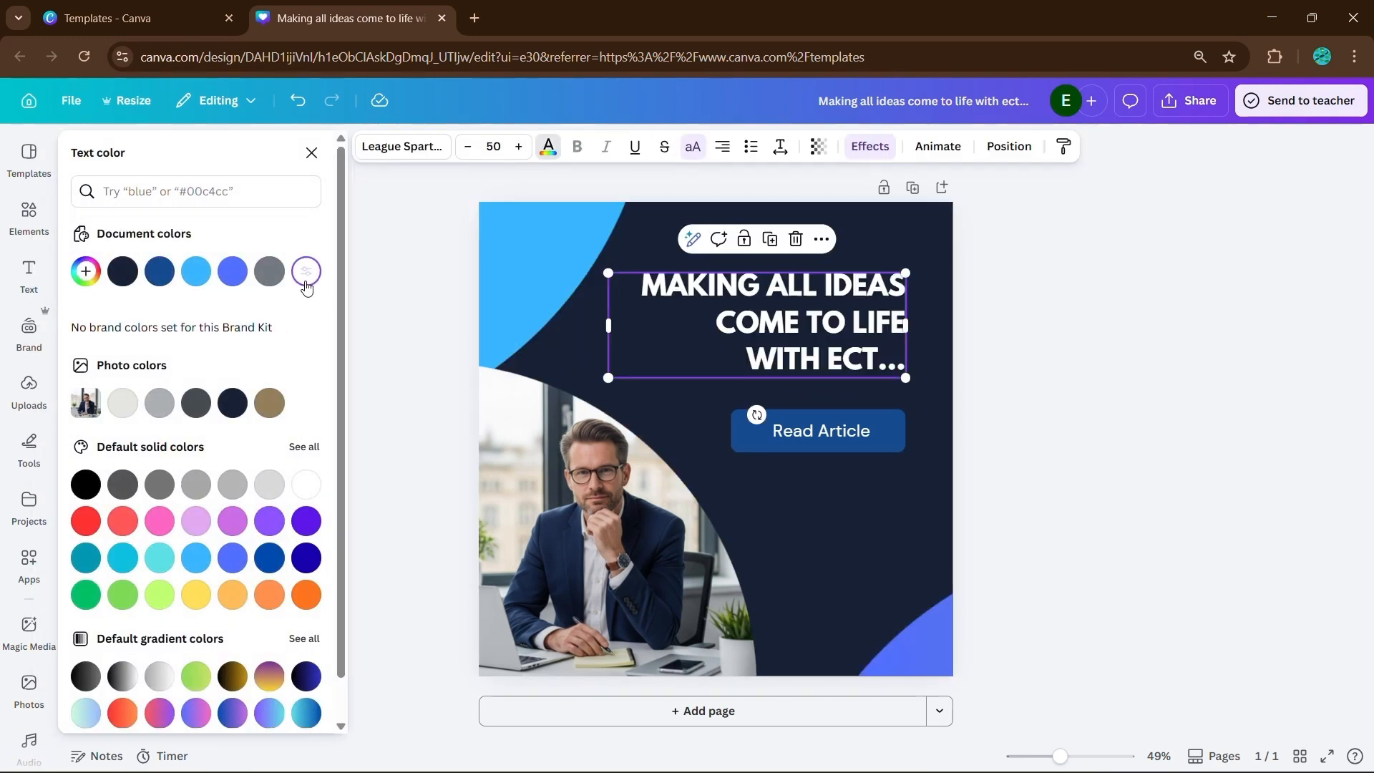
left_click(122, 402)
left_click(388, 401)
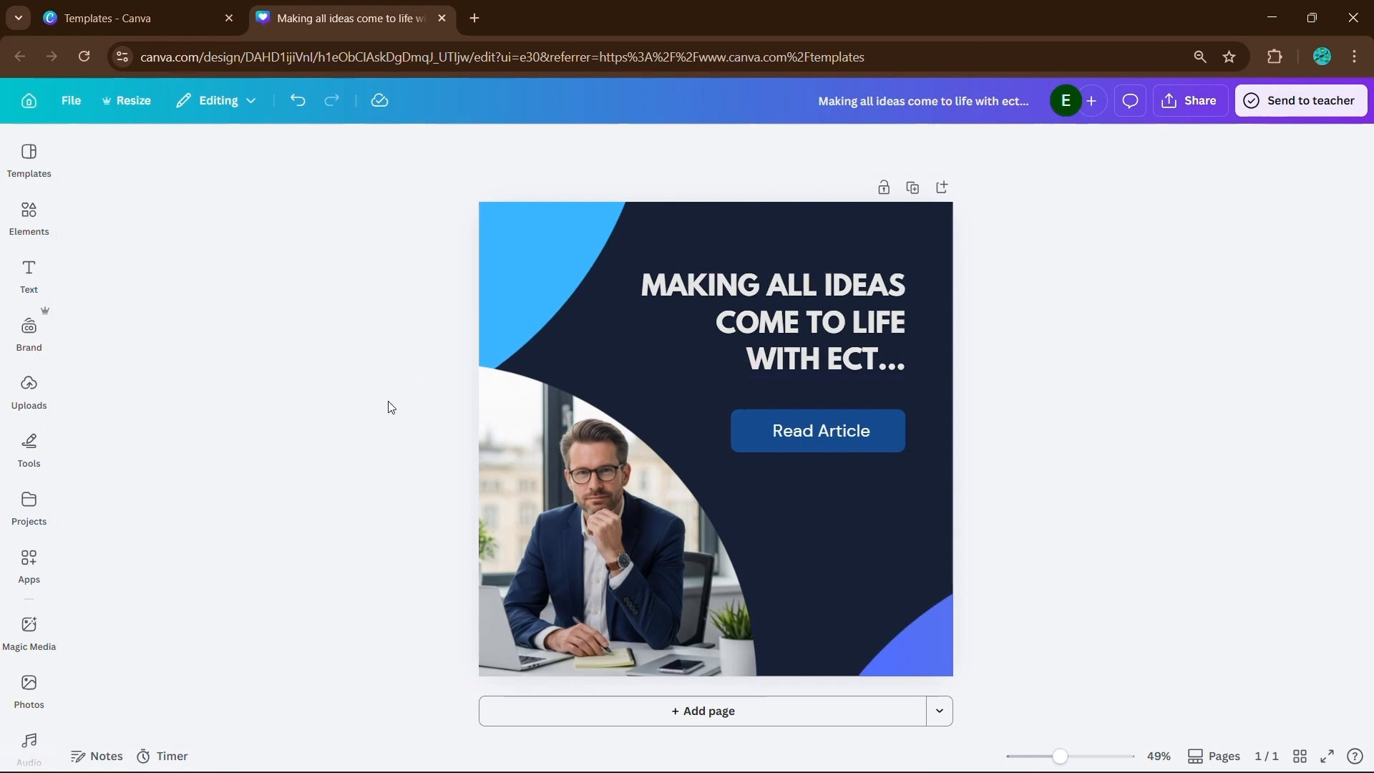
- Set the text color of the "Read Article" button to white
left_click(845, 436)
left_click(547, 149)
left_click(306, 272)
left_click(399, 322)
left_click(1138, 422)
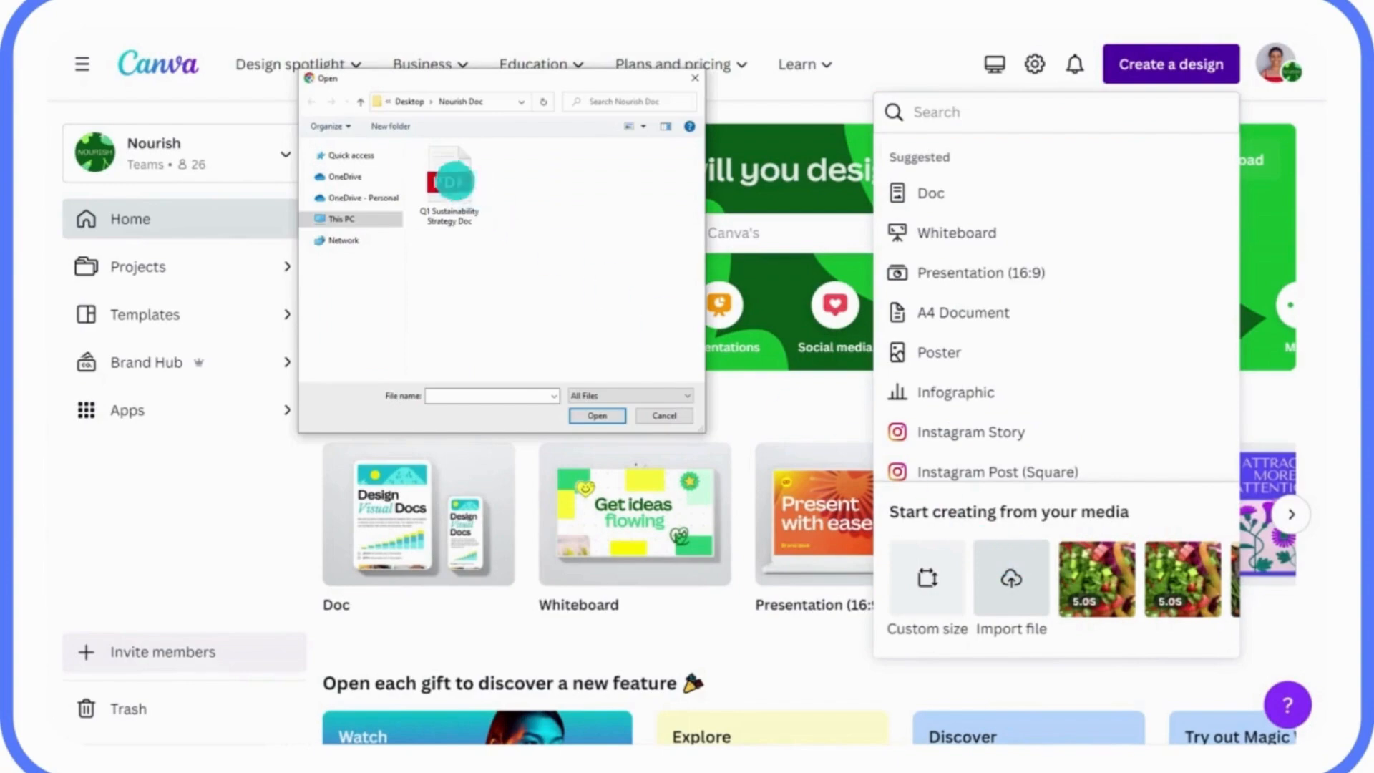
- Import the "Q1 Sustainability Strategy Doc" PDF file from the Nourish Doc folder
left_click(449, 185)
left_click(591, 415)
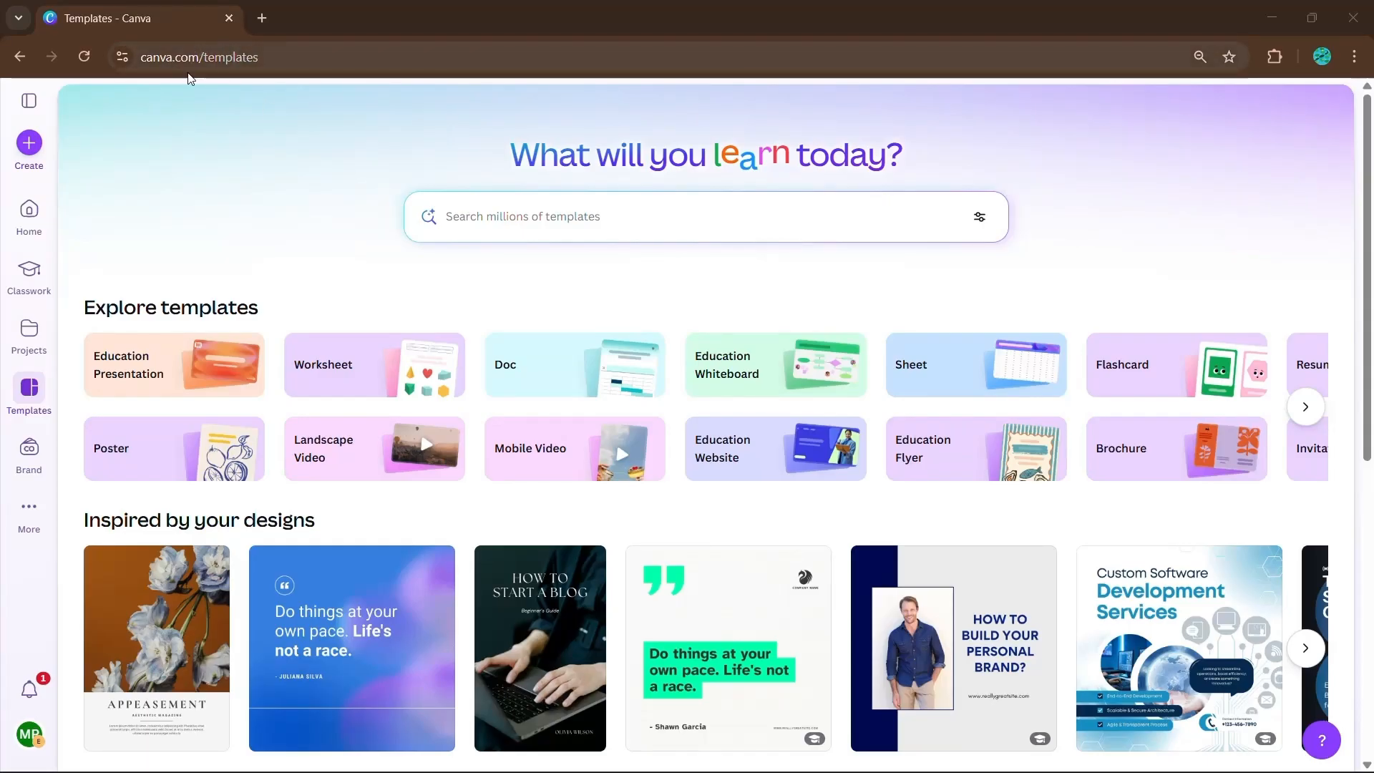
- Search the design types for "linkedin post" and create a blank LinkedIn Post design
left_click(31, 151)
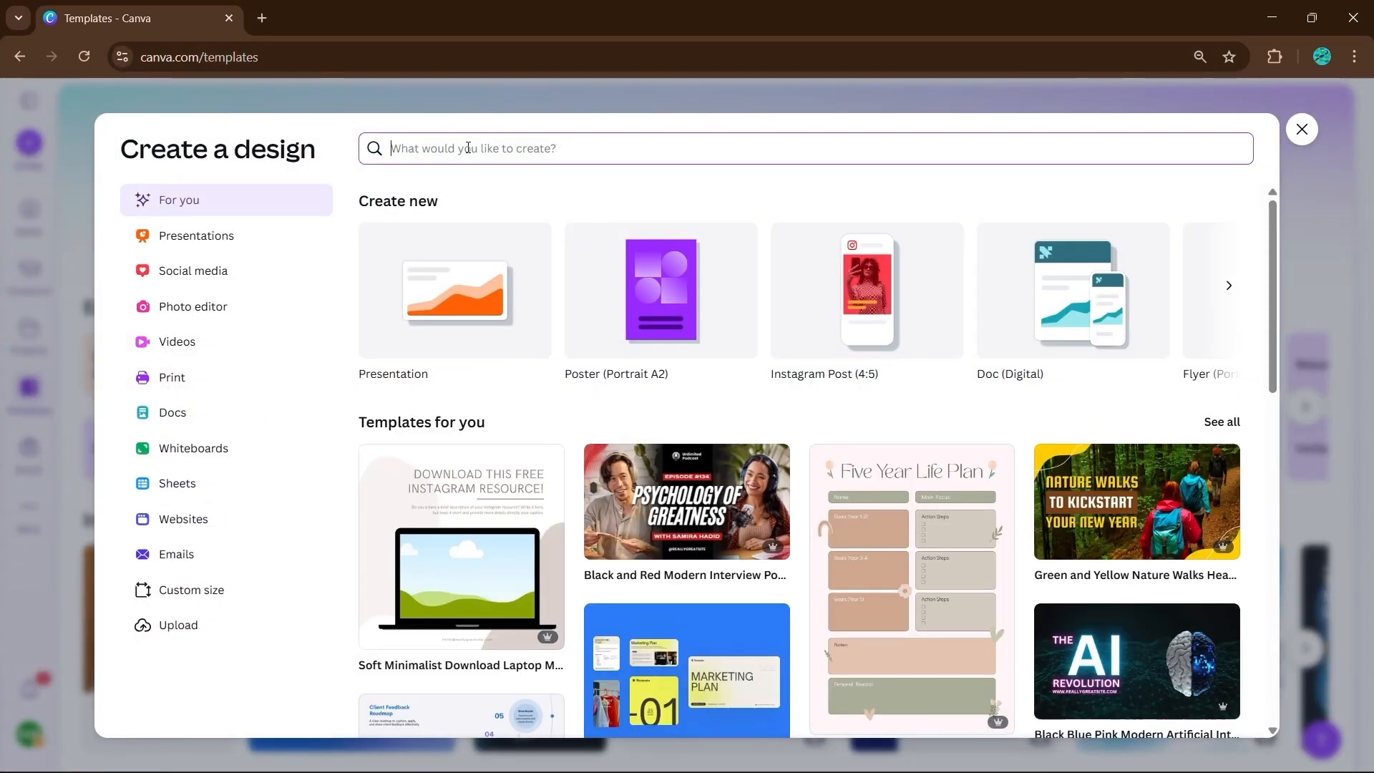
type("linkedin post")
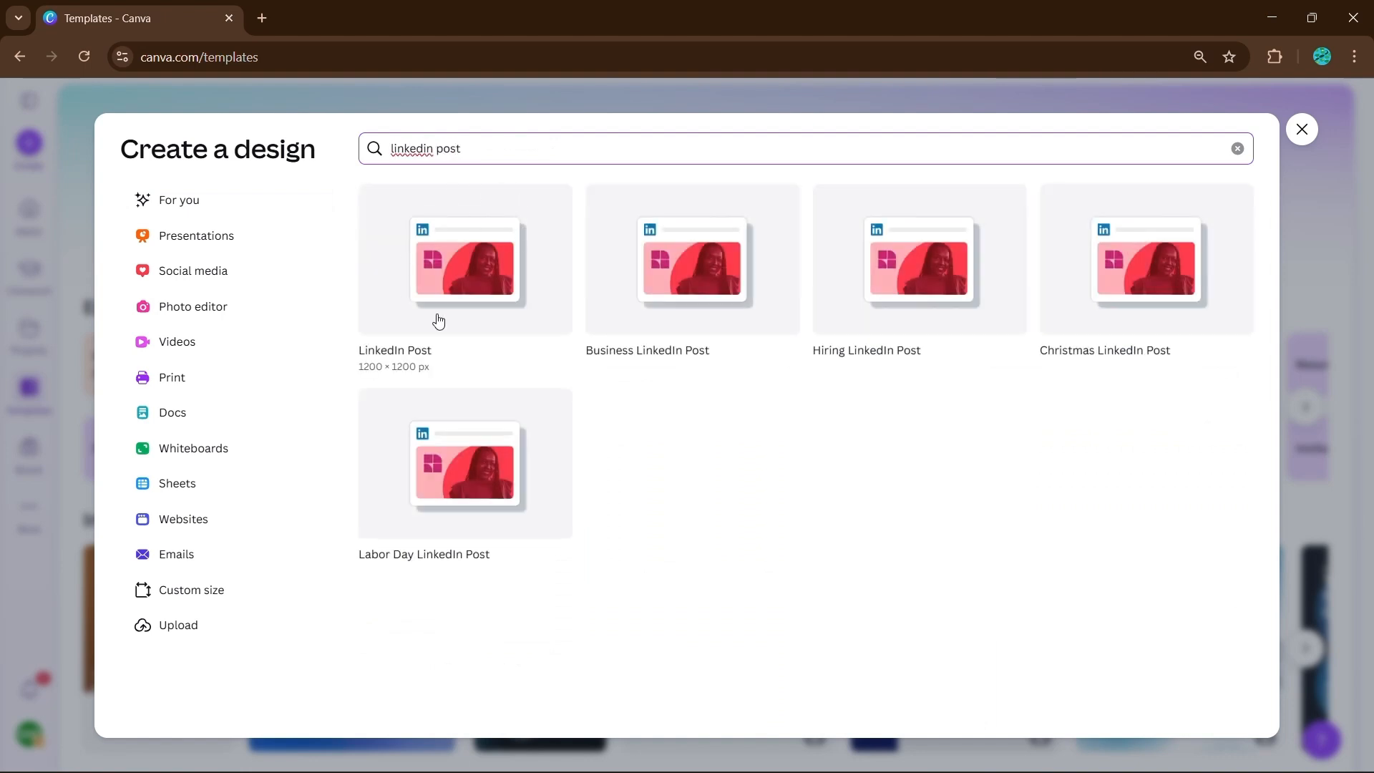
left_click(468, 253)
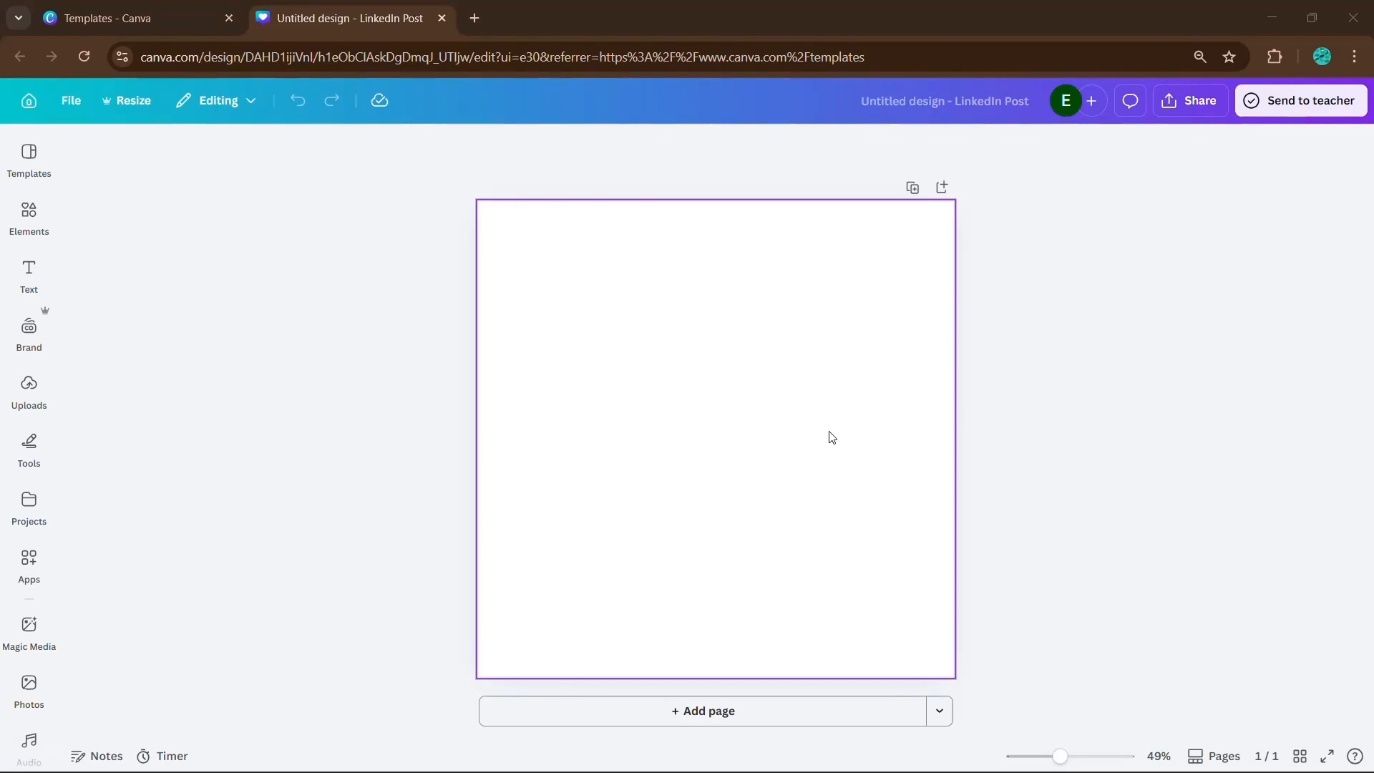
- Browse the LinkedIn Post templates and apply the "Bridging Skills Gap Within Your Organization" template with the woman using a laptop
left_click(30, 156)
scroll(229, 365, "down", 4)
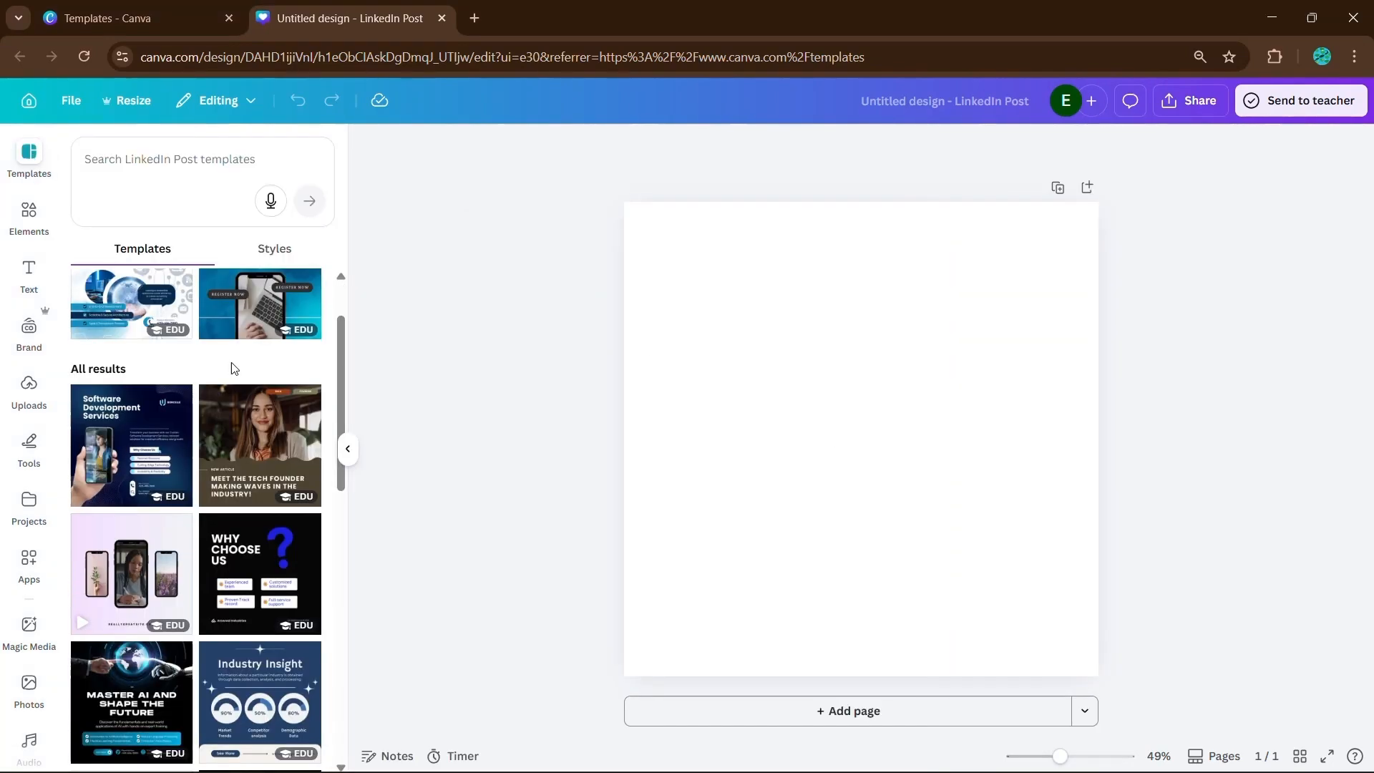
scroll(170, 461, "down", 4)
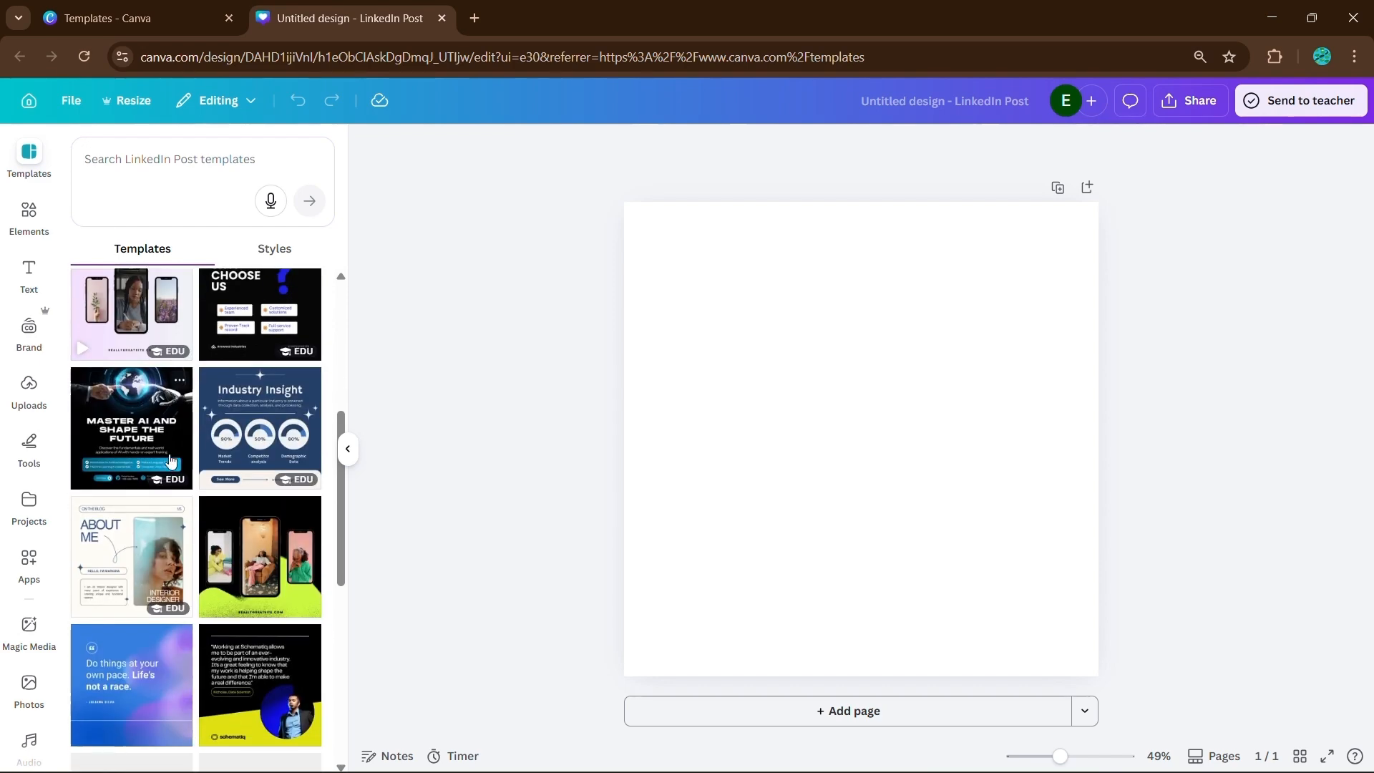
scroll(170, 461, "down", 1)
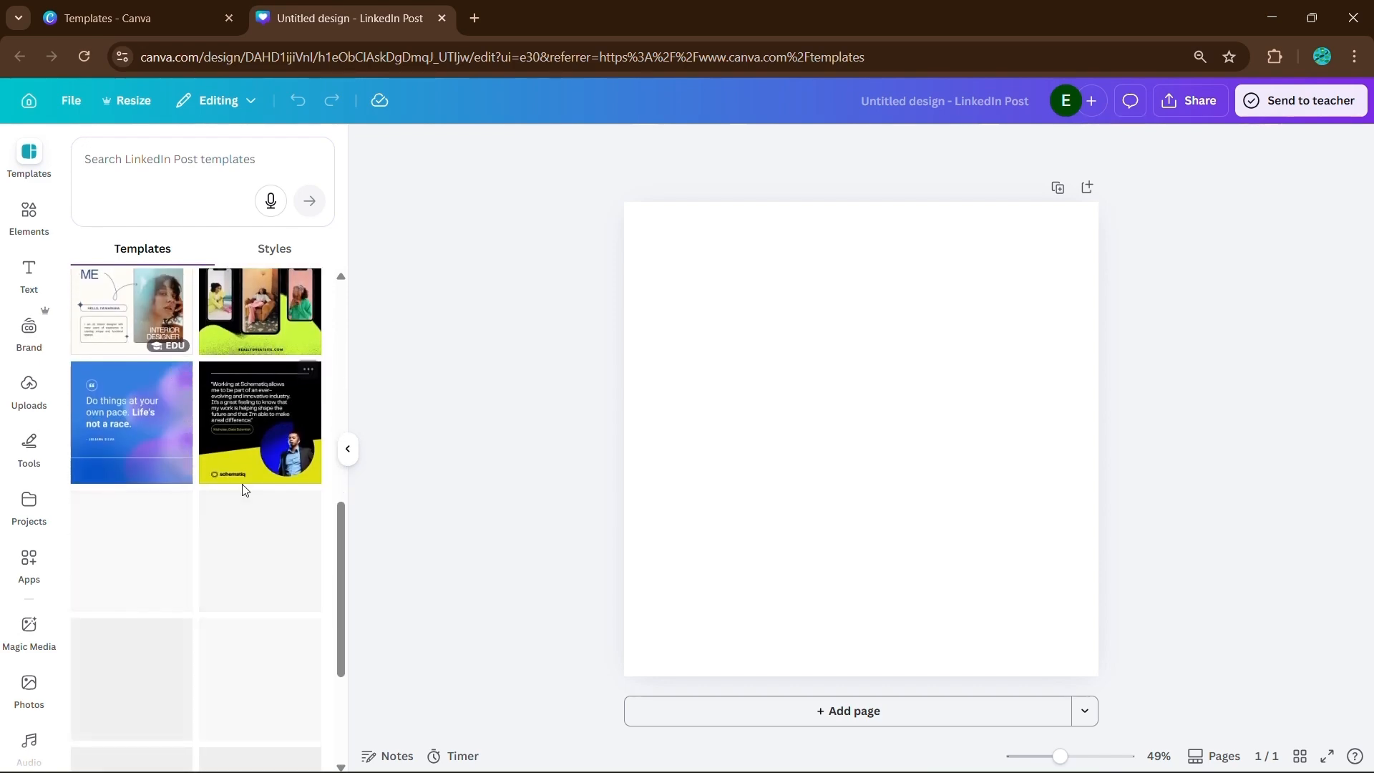
scroll(243, 490, "down", 1)
scroll(141, 483, "down", 1)
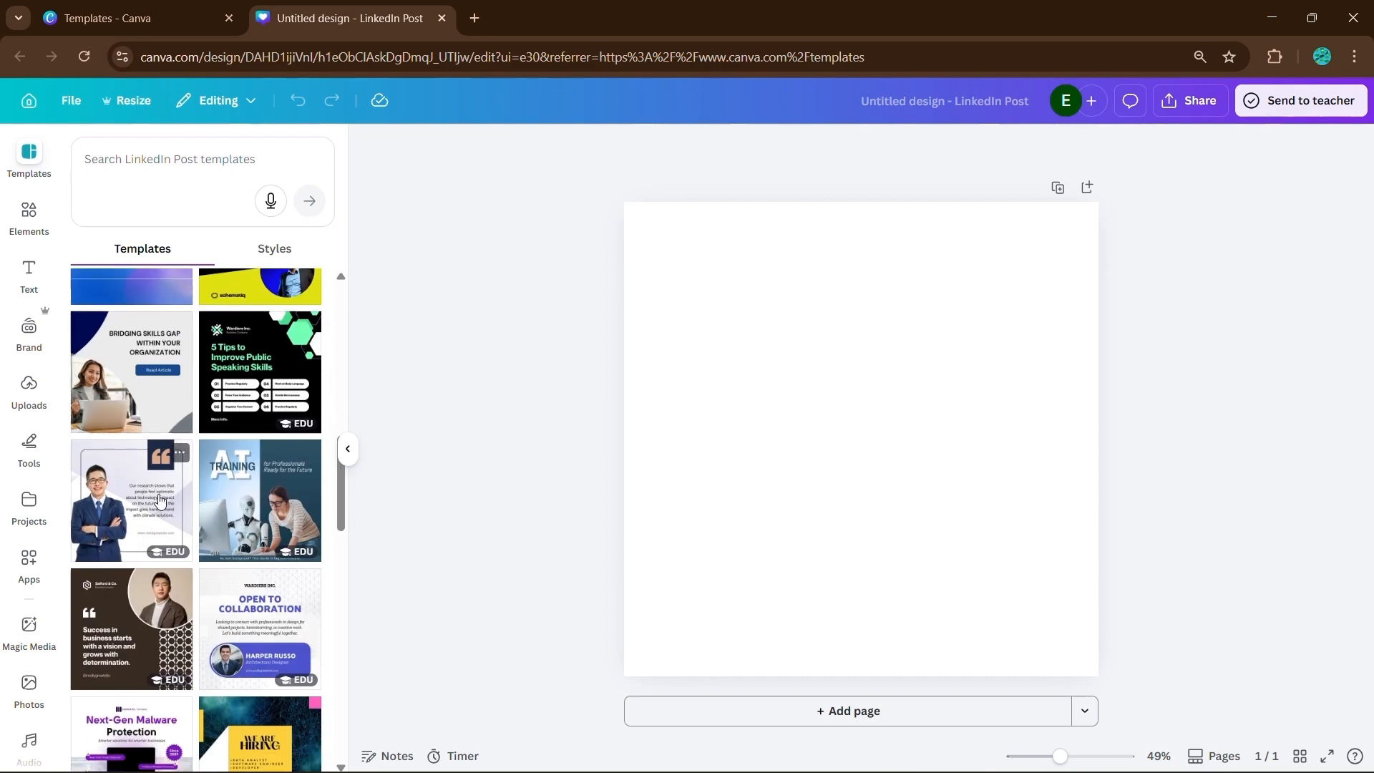
scroll(160, 501, "down", 1)
scroll(209, 514, "down", 1)
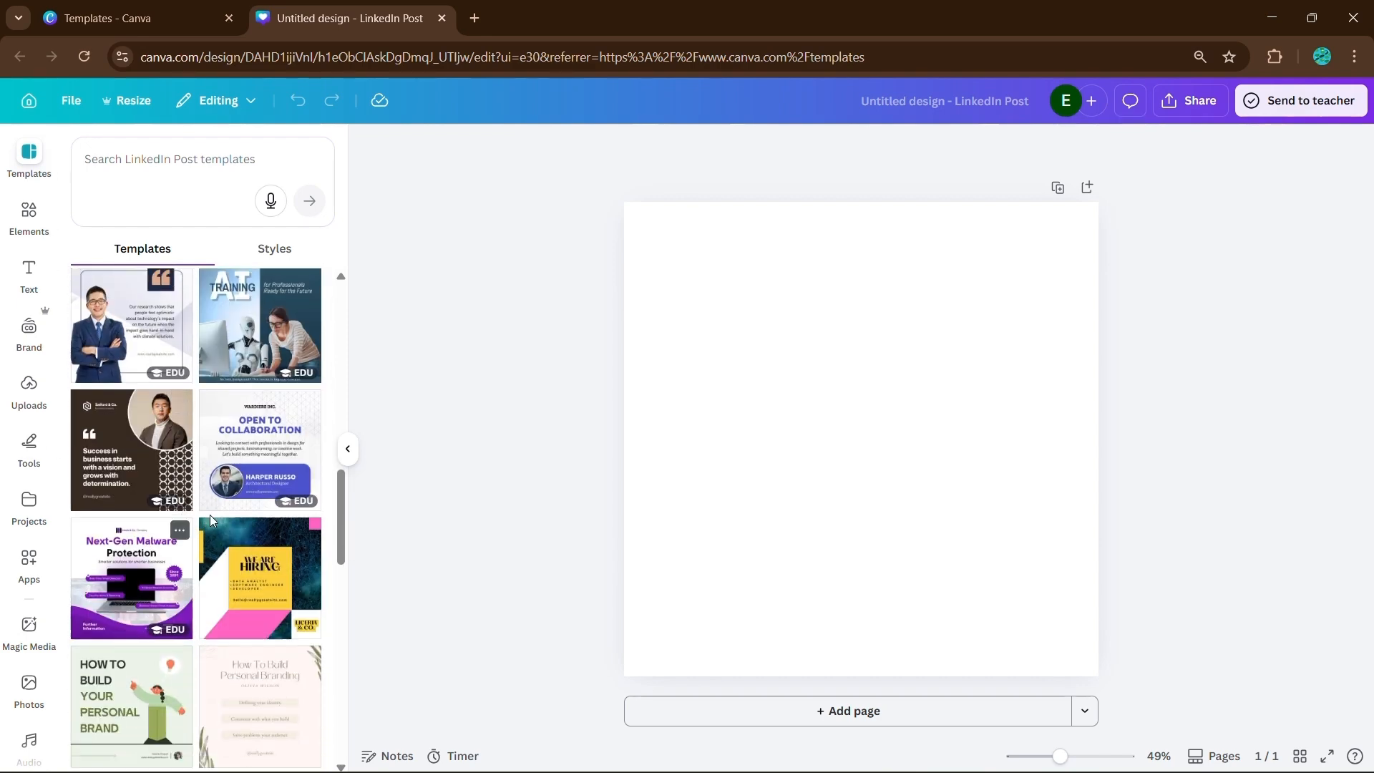
scroll(209, 514, "down", 1)
scroll(211, 522, "up", 3)
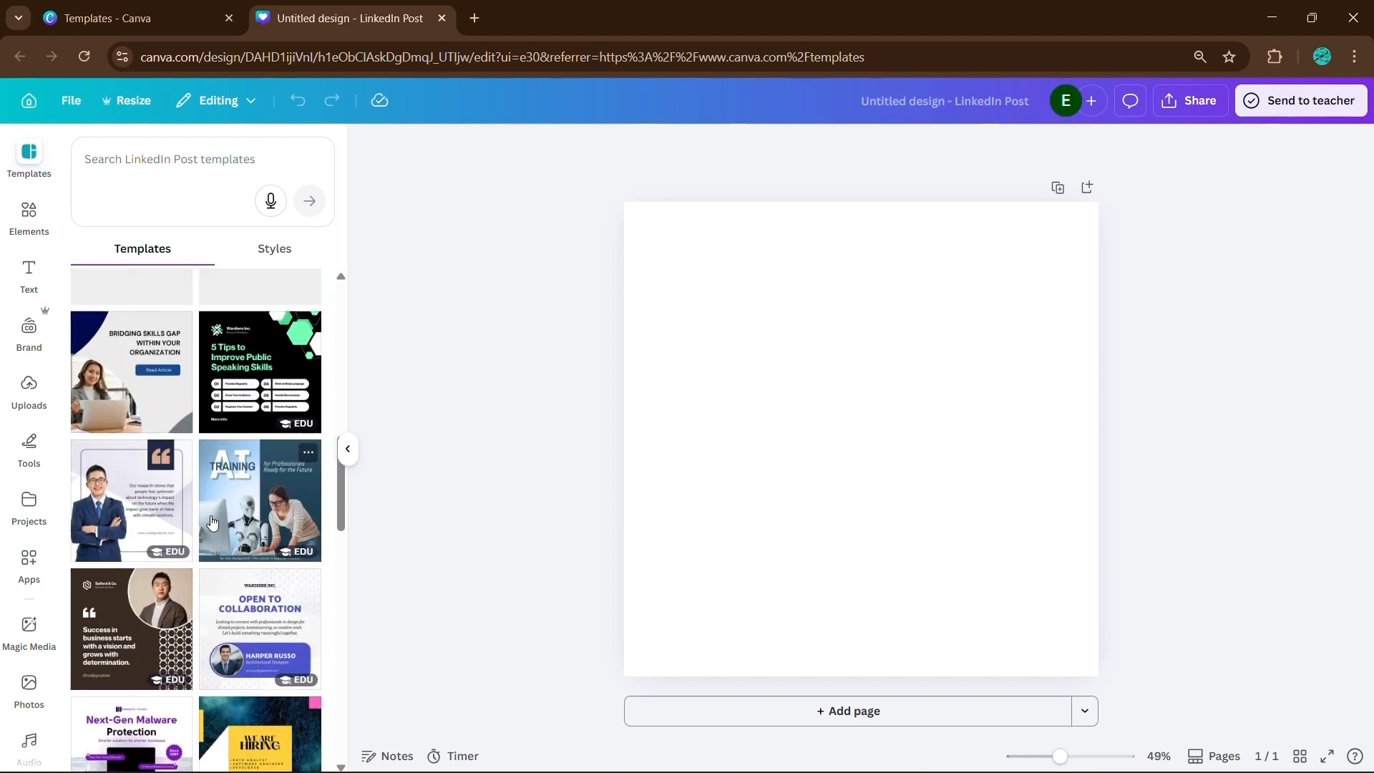
left_click(149, 376)
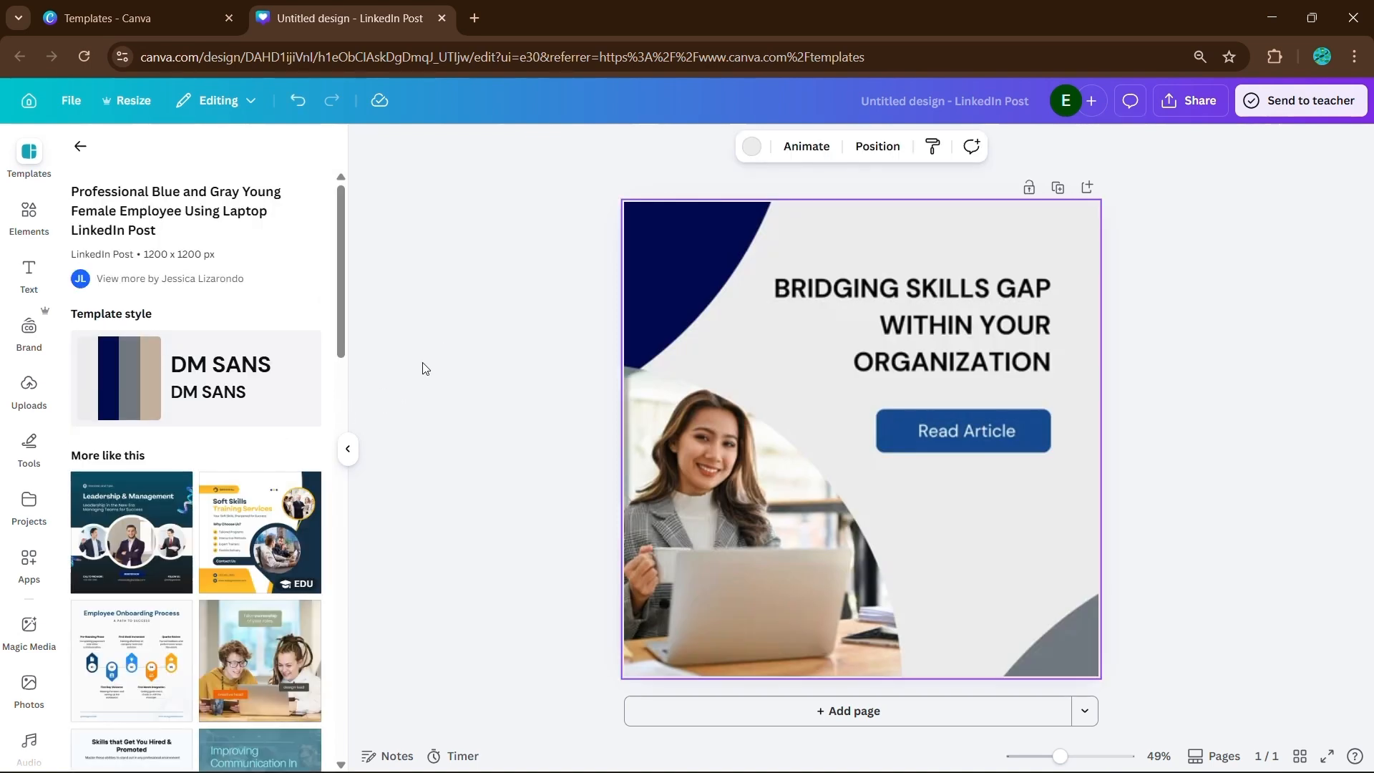
left_click(348, 449)
- Replace the headline text with "MAKING ALL IDEAS COME TO LIFE WITH ECT...", starting a new line before "WITH"
left_click(871, 366)
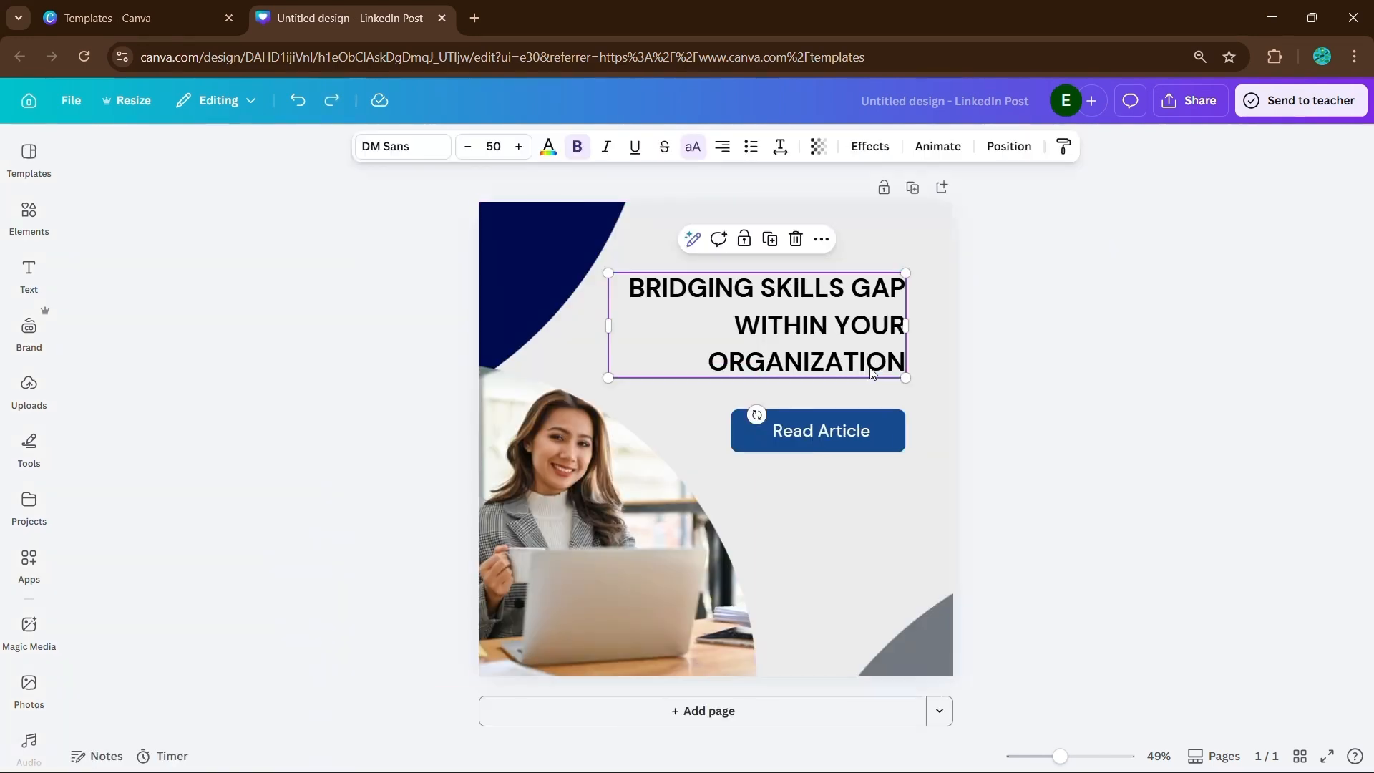
left_click(871, 367)
type("MAK")
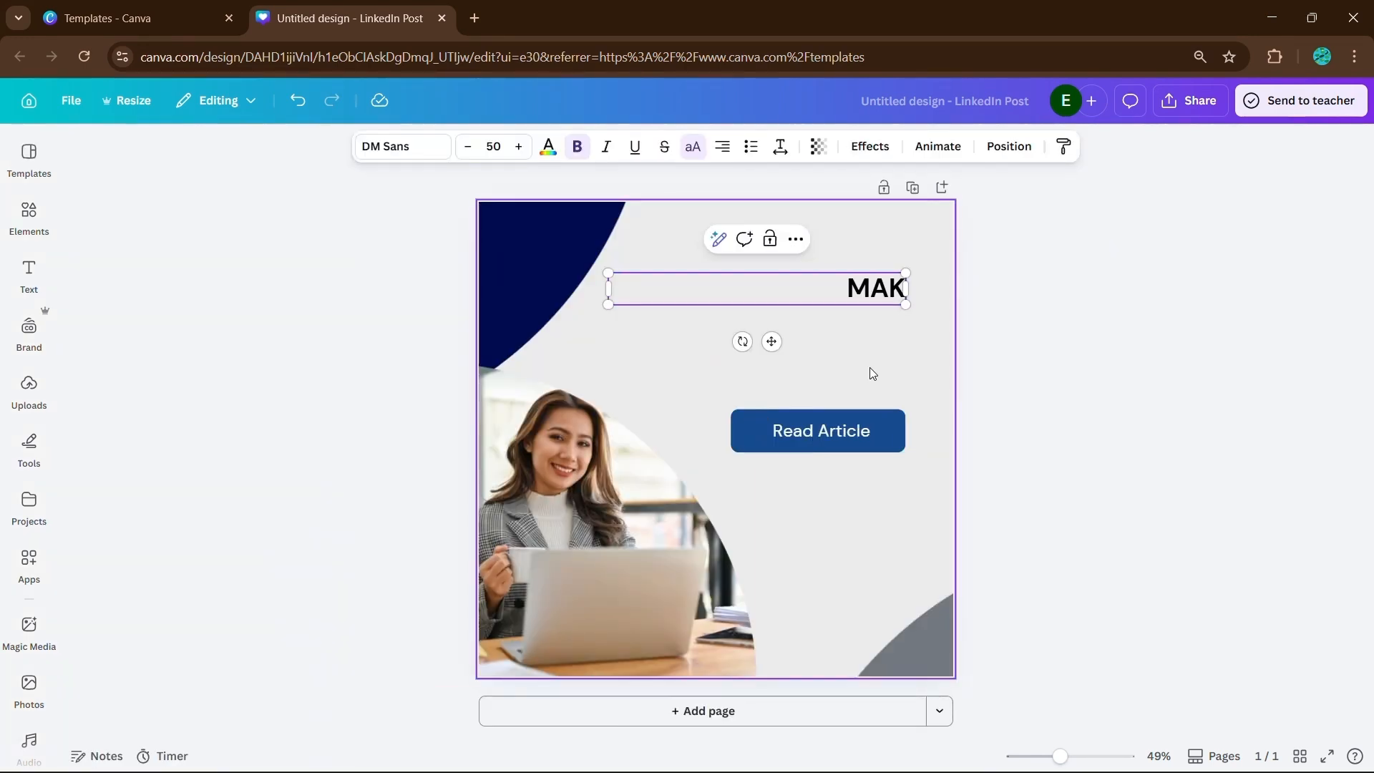
type("ING ALL IDE")
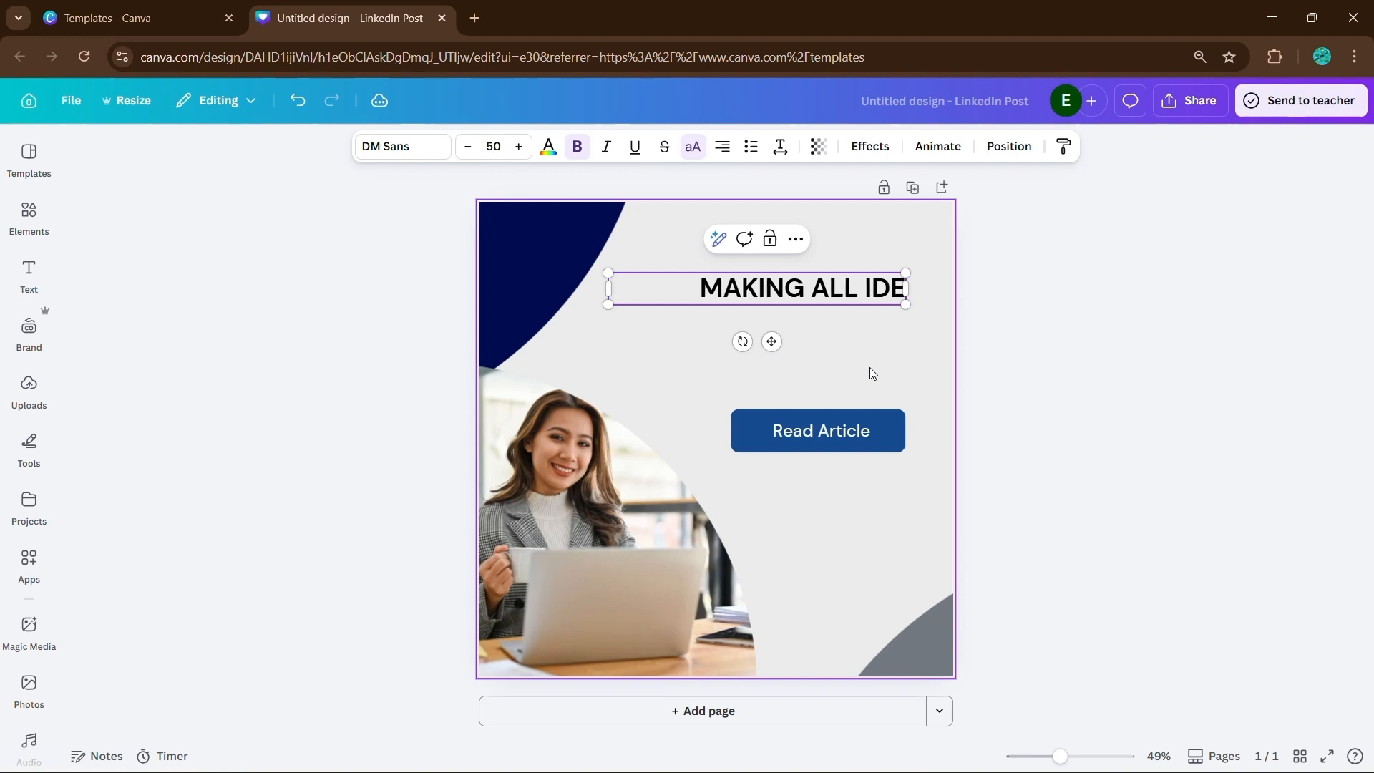
type("AS COME TO")
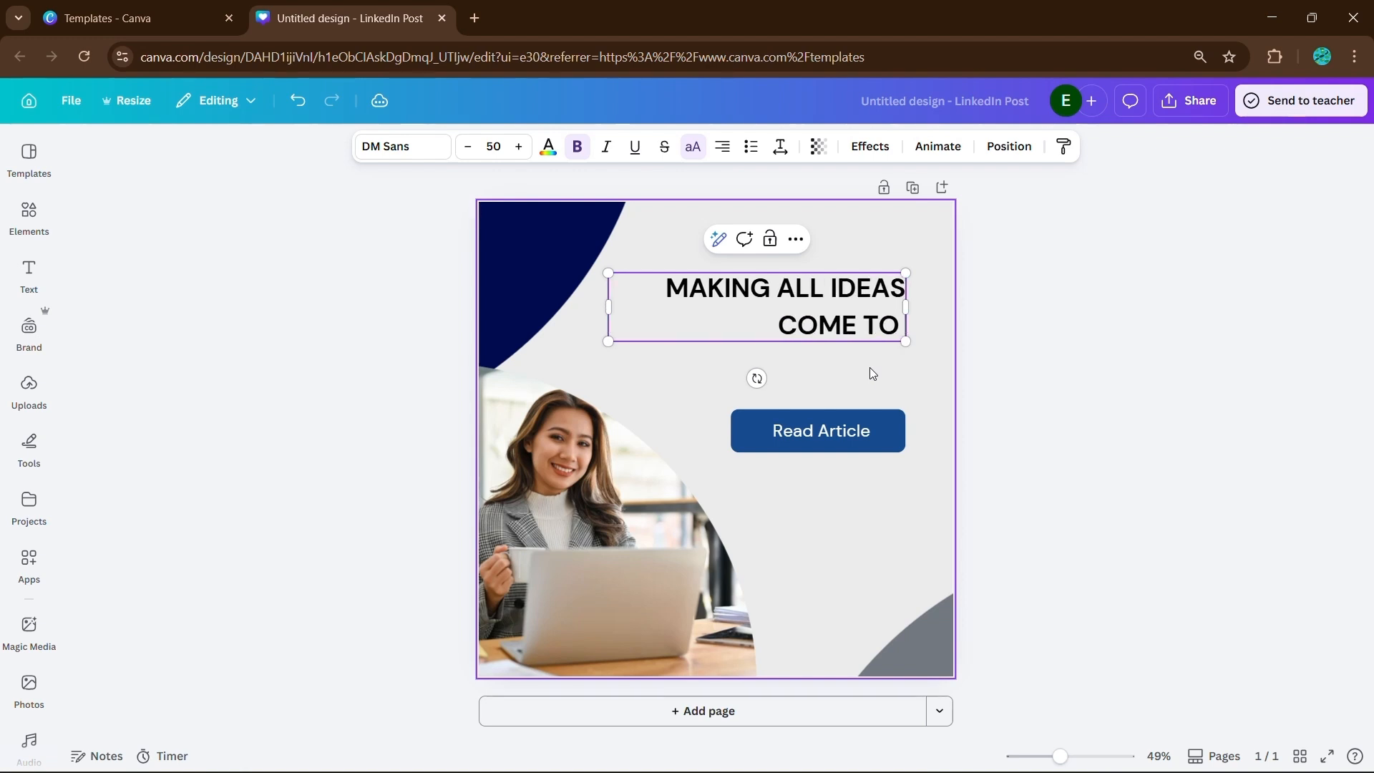
type(" LIFE WITH")
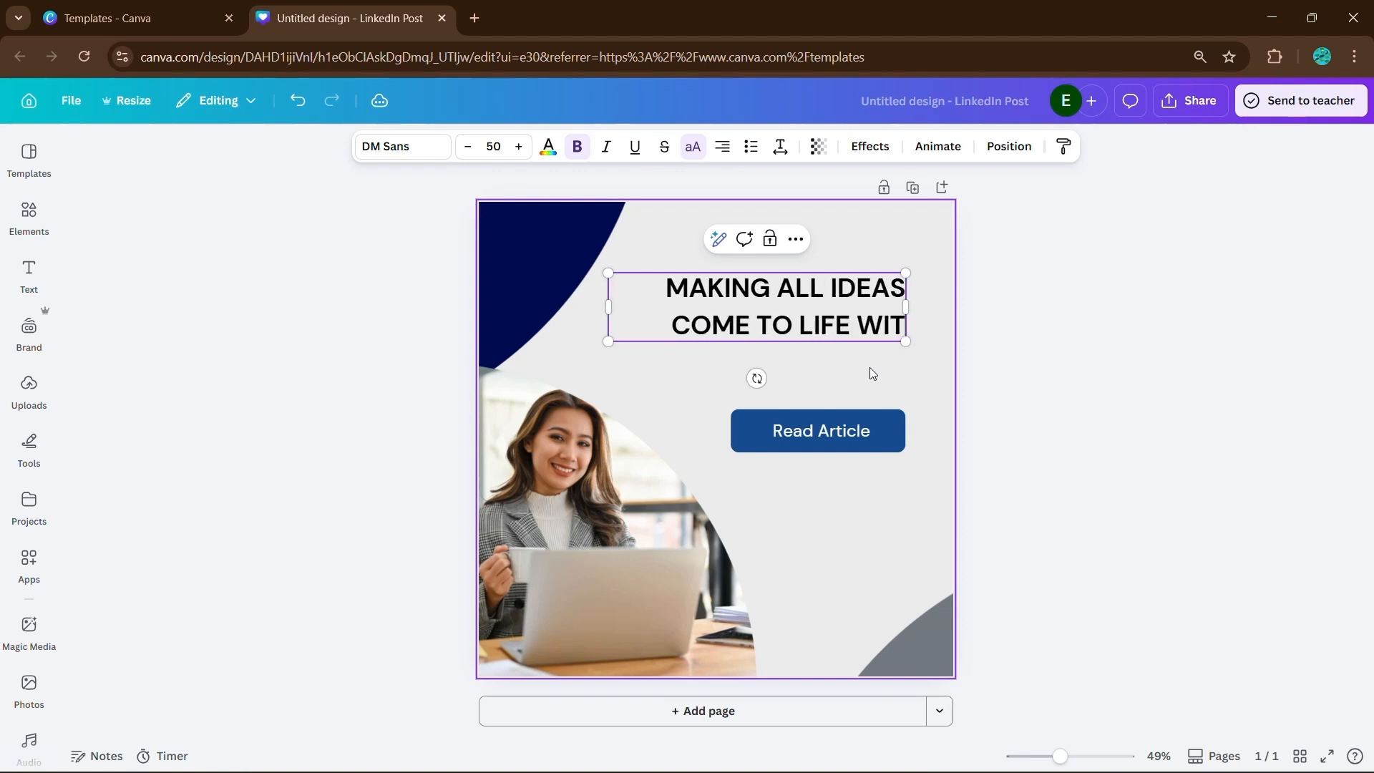
key("BackSpace")
key("BackSpace")
key("BackSpace")
key("BackSpace")
key("BackSpace")
key("Return")
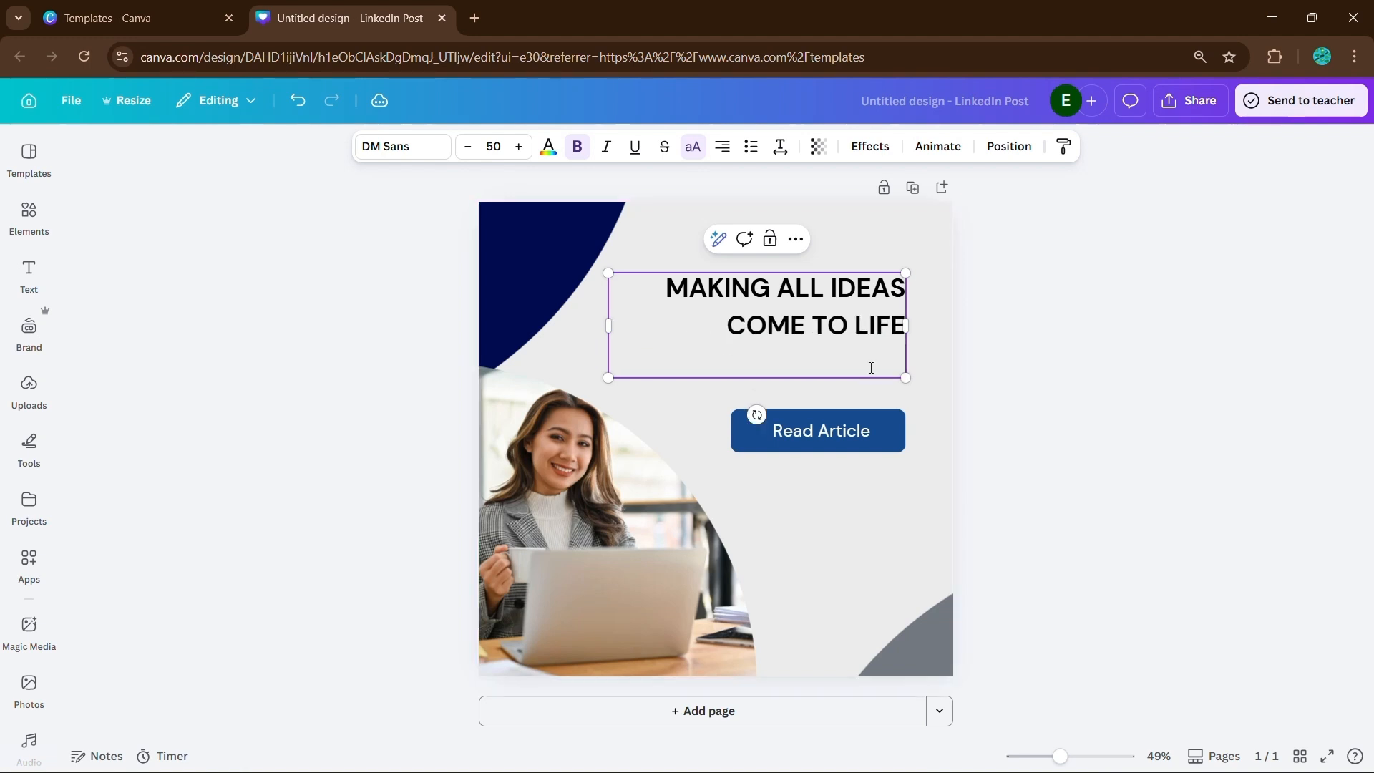
type("WITH ECT...")
left_click(1058, 245)
- Recolor the post's upper curved corner shape light blue and the lower corner shape medium blue from the default solid colors
left_click(483, 247)
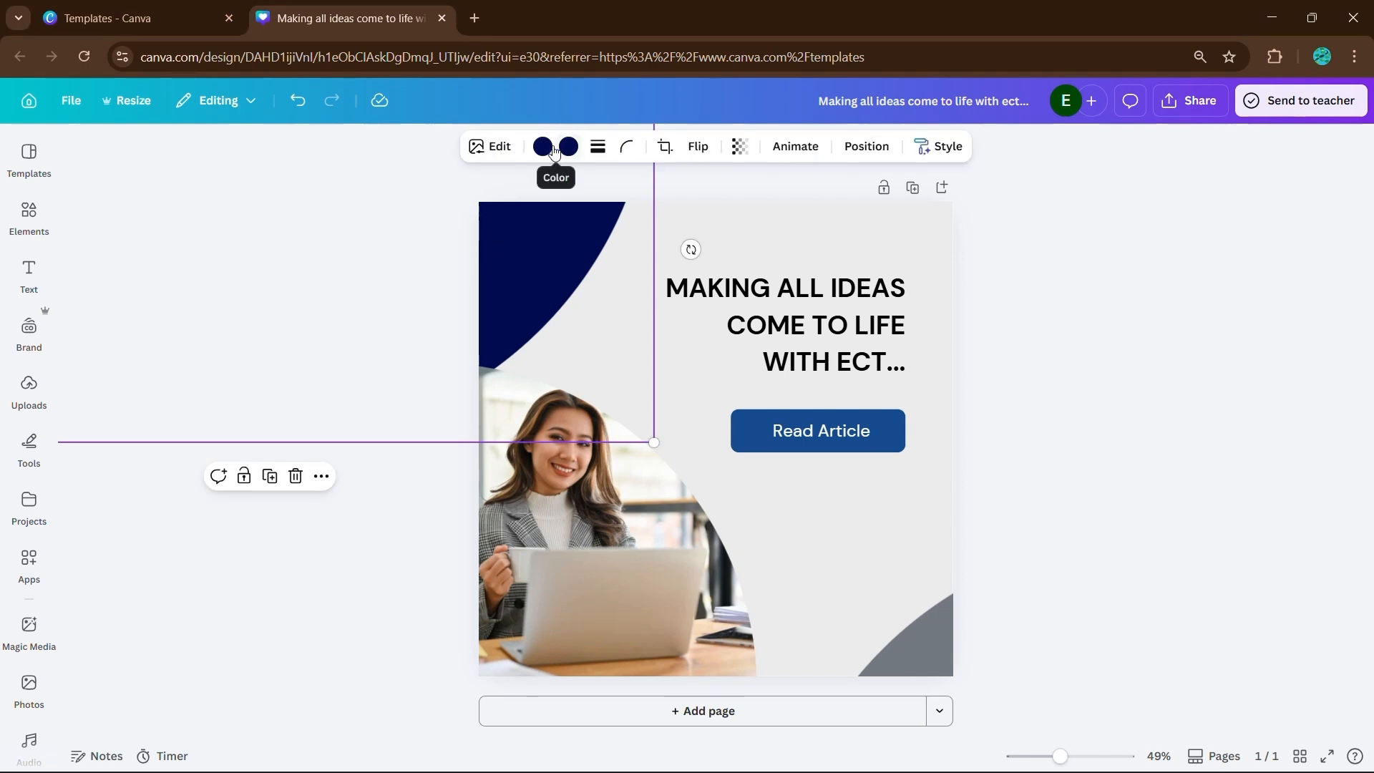
left_click(543, 146)
left_click(205, 567)
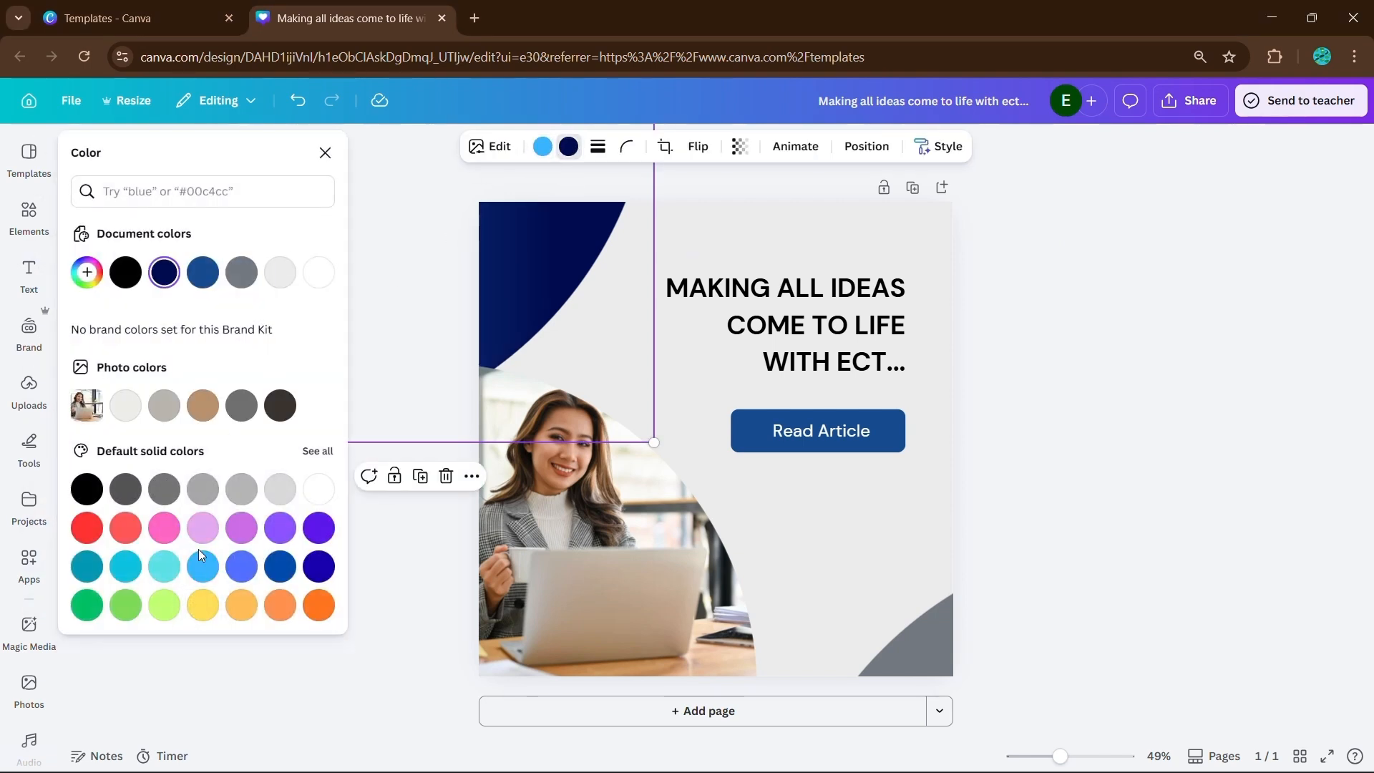
left_click(775, 563)
left_click(242, 566)
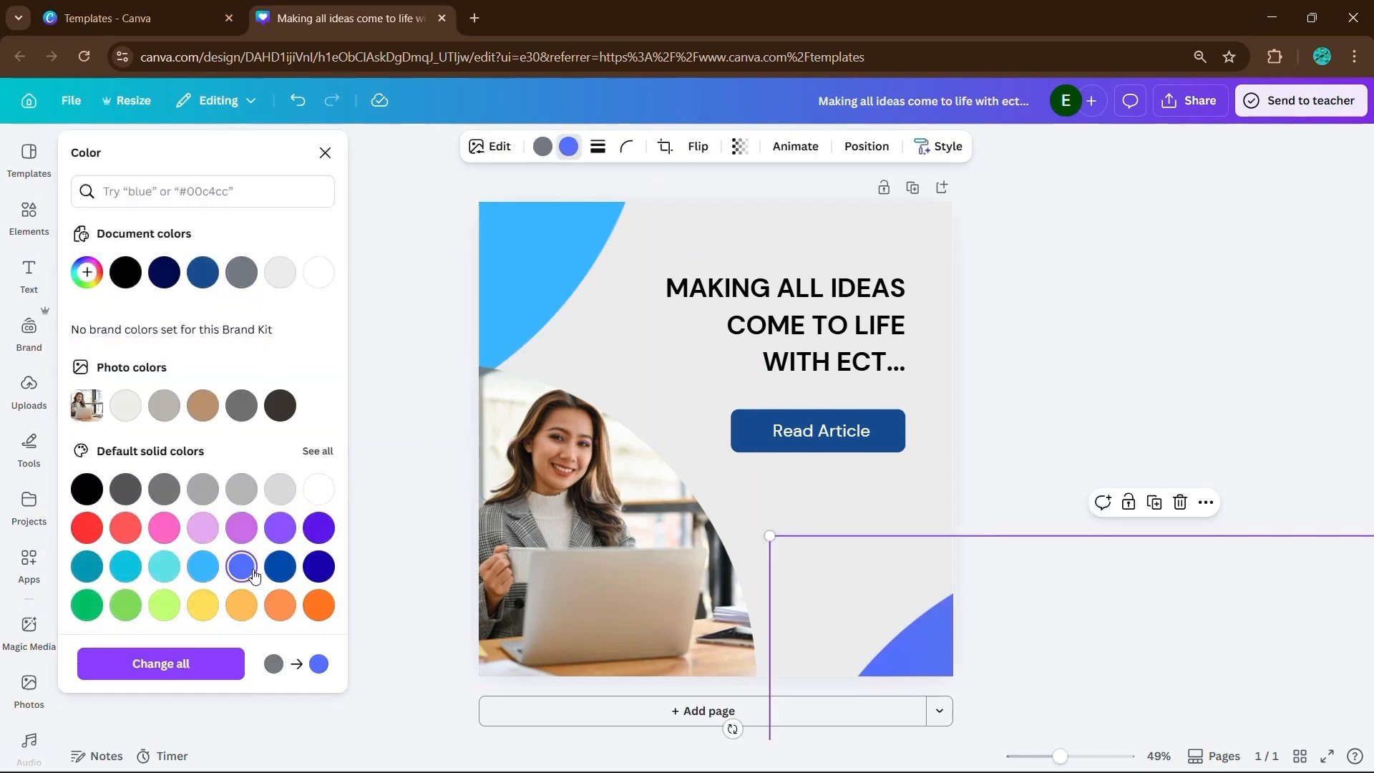
- Replace the woman's photo with the uploaded image of the man in glasses and a suit sitting at a desk
left_click(516, 558)
left_click(29, 387)
scroll(188, 446, "down", 1)
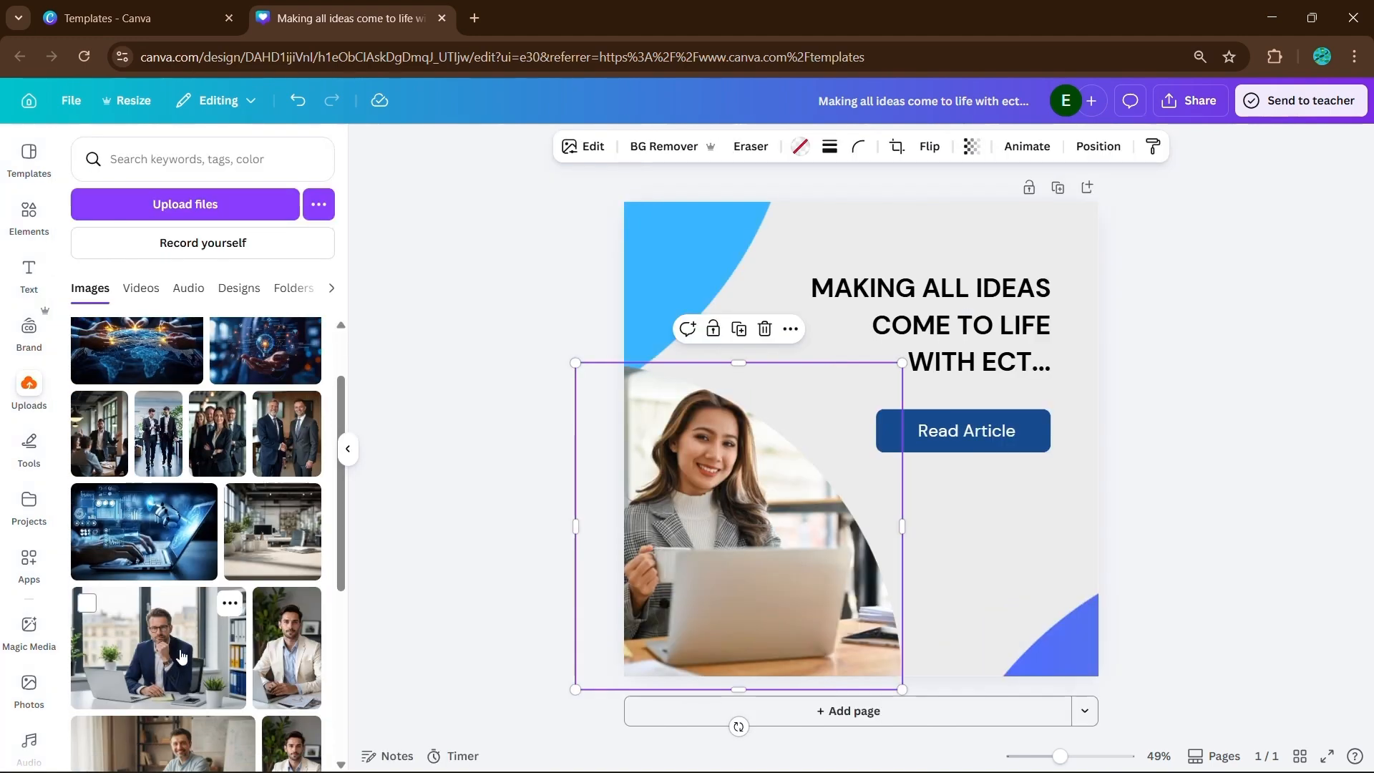
left_click_drag(186, 648, 770, 534)
left_click(347, 448)
- Try the Anton font on the headline and set its font to League Spartan
left_click(780, 326)
left_click(402, 146)
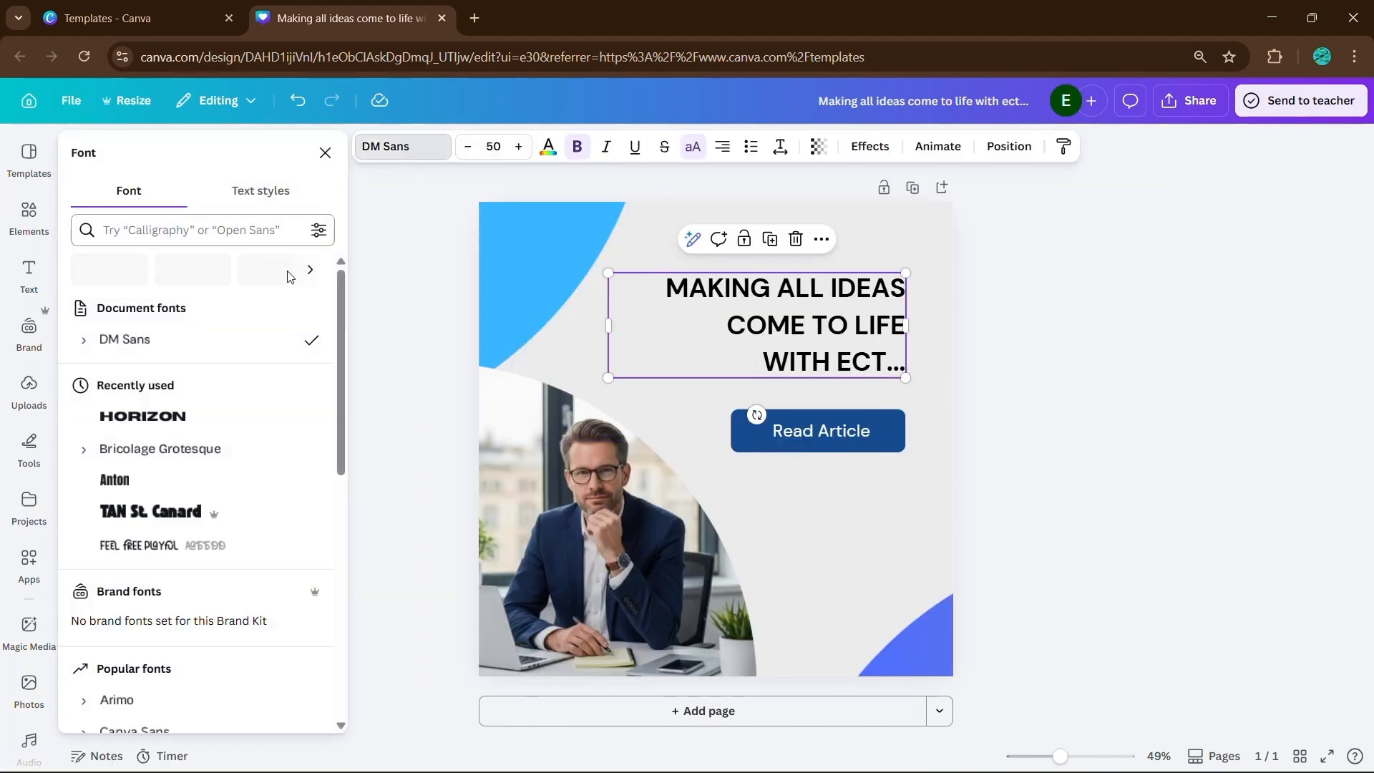
scroll(246, 501, "down", 3)
left_click(276, 507)
scroll(196, 562, "down", 6)
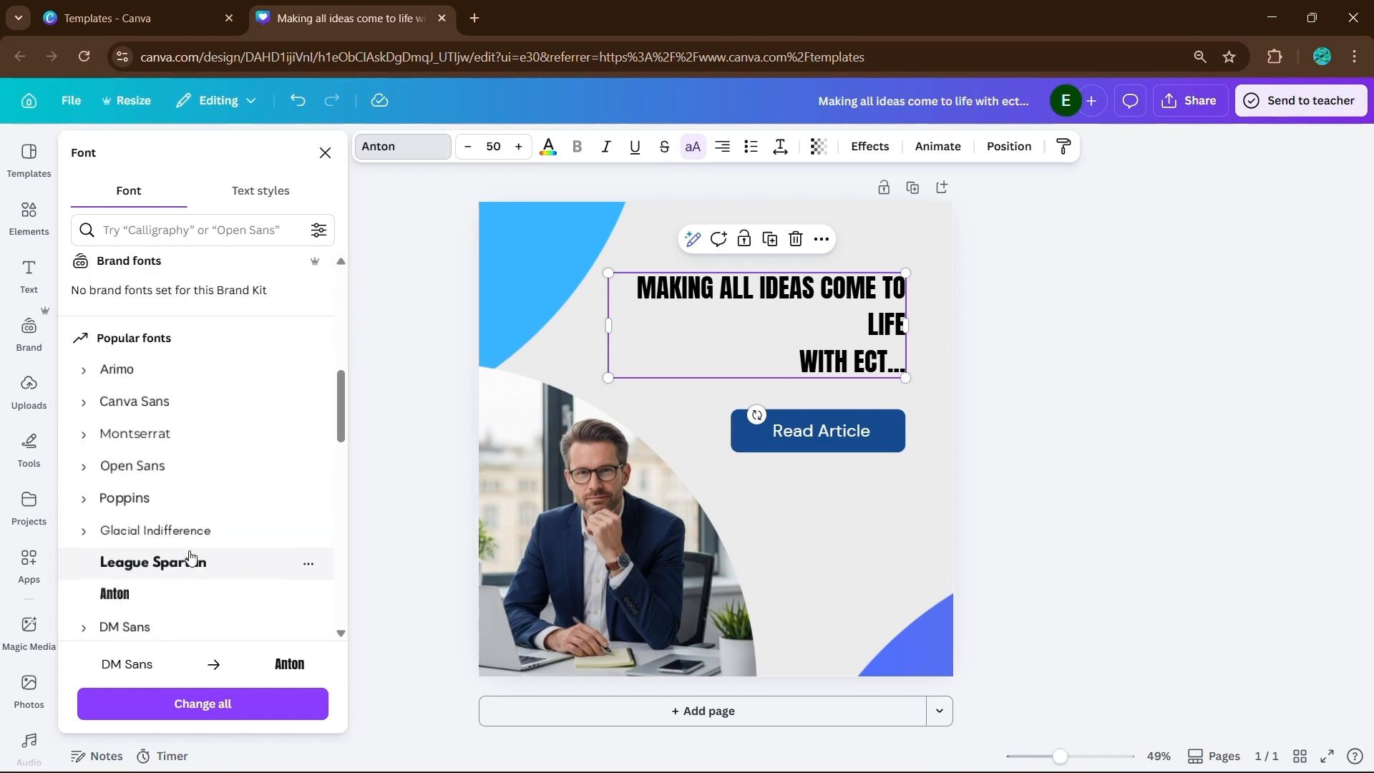
left_click(188, 566)
left_click(207, 476)
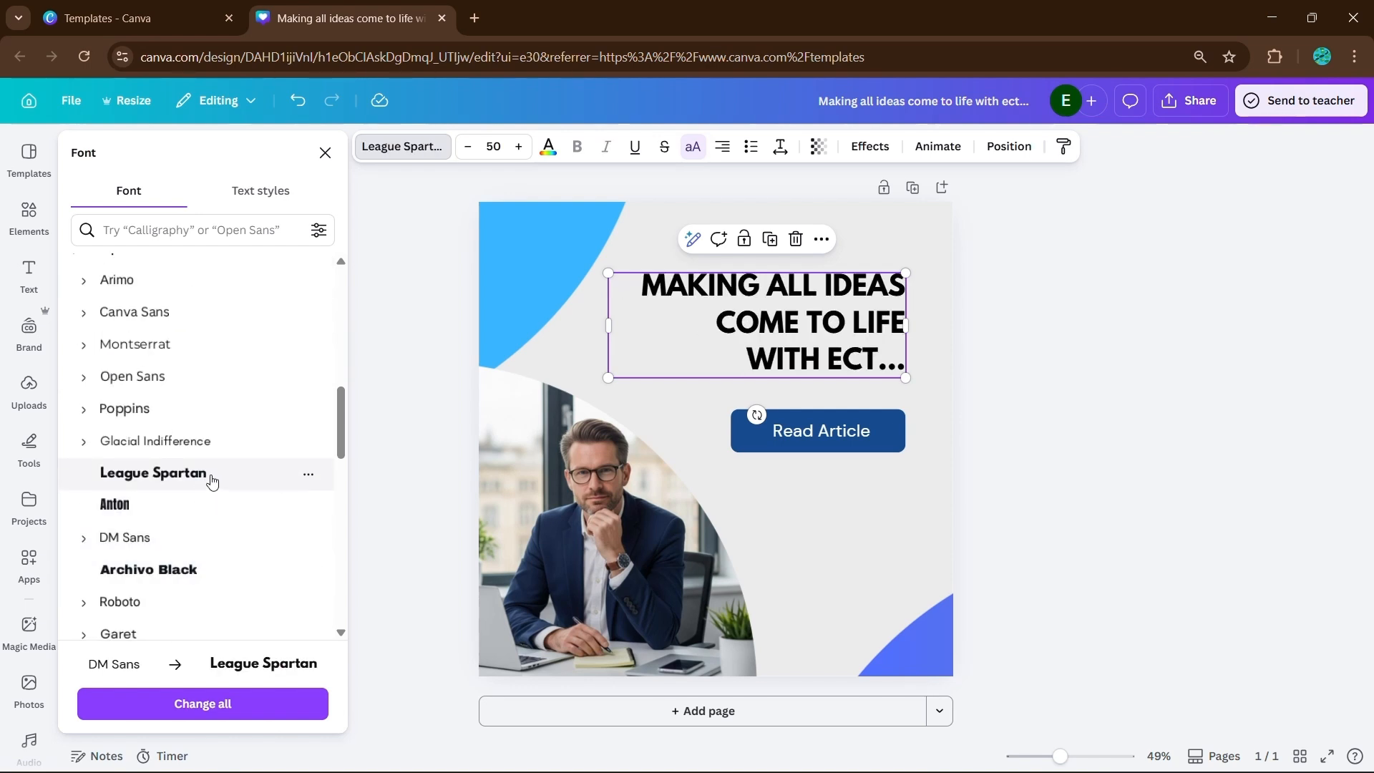
- Color the headline light blue and give it the Lift effect with an intensity of 18
left_click(548, 146)
left_click(197, 271)
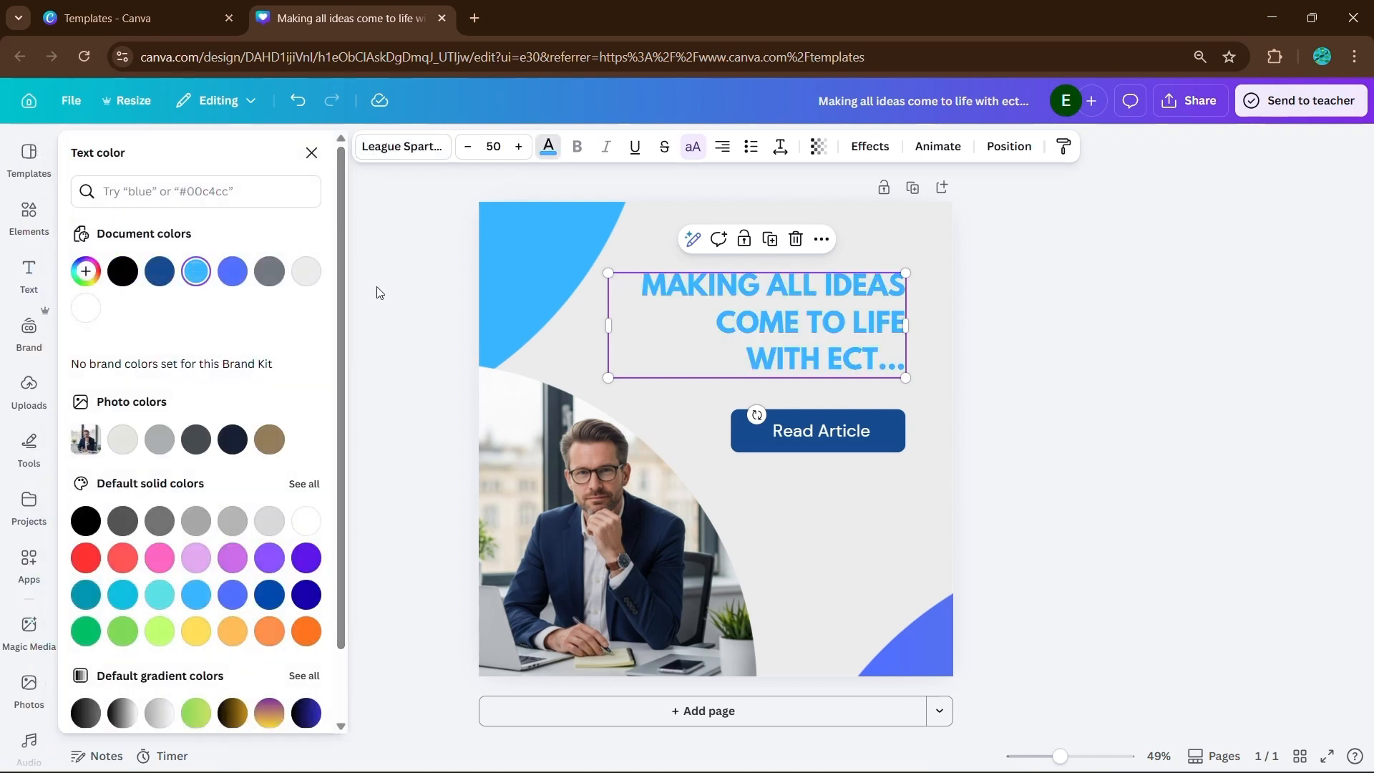
left_click(876, 151)
left_click(202, 252)
left_click(287, 264)
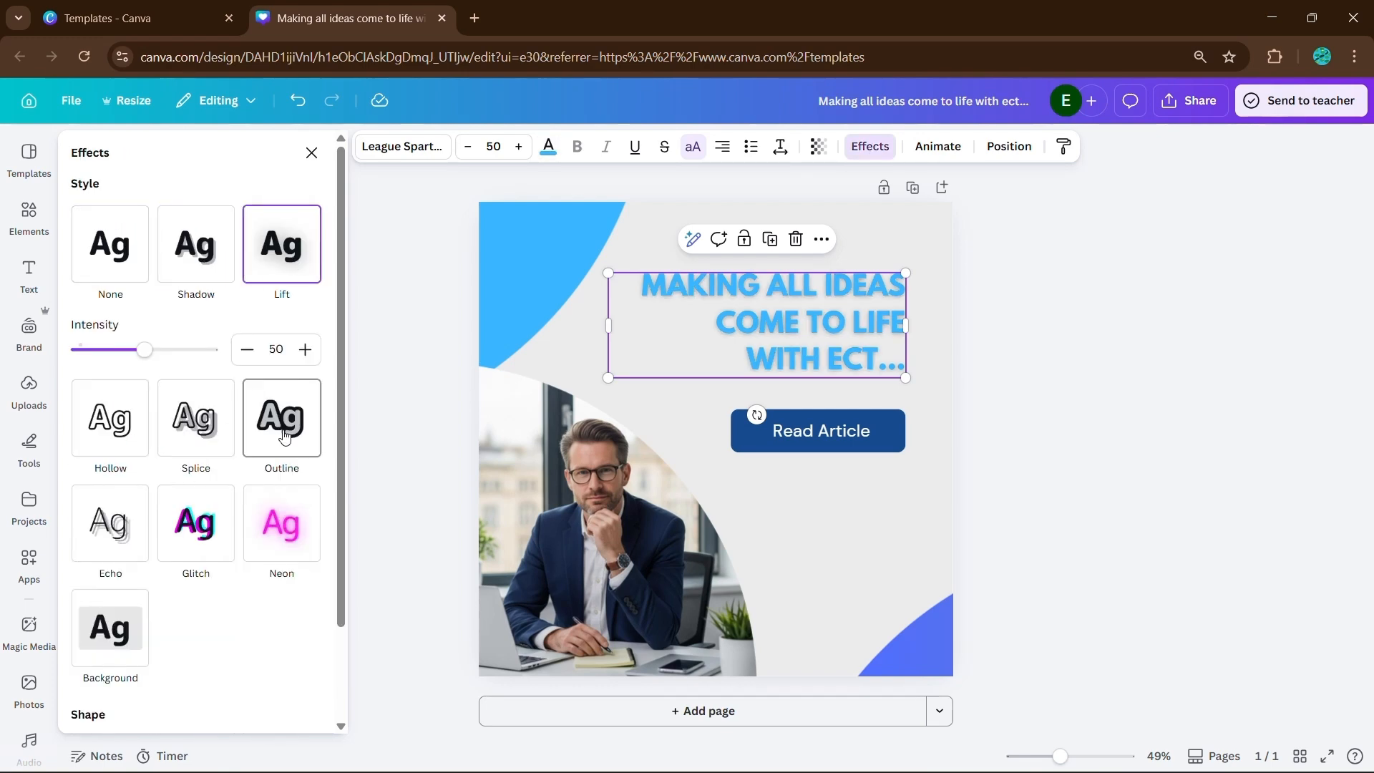
left_click_drag(144, 350, 105, 352)
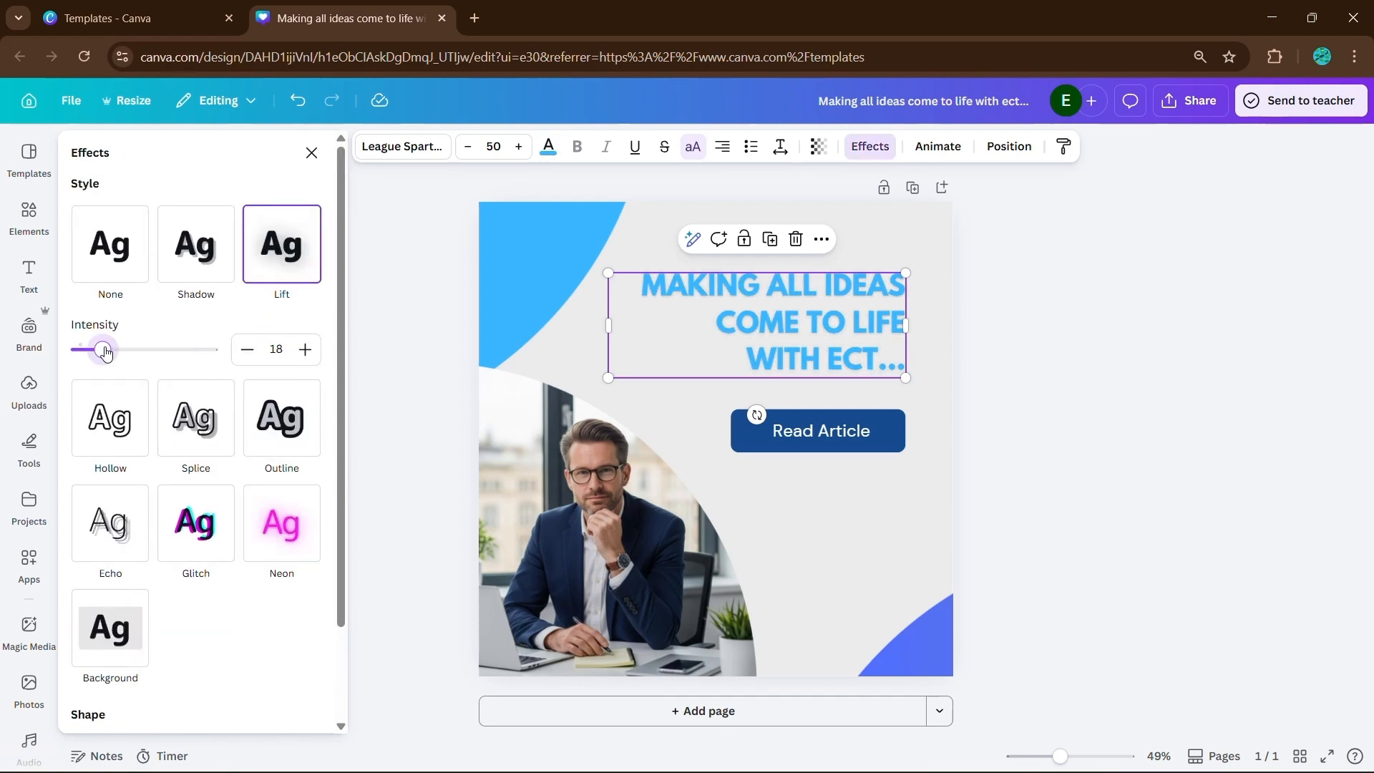
- Try the photo's dark navy on the headline and recolor it with the dark blue from the document colors
left_click(548, 146)
left_click(233, 402)
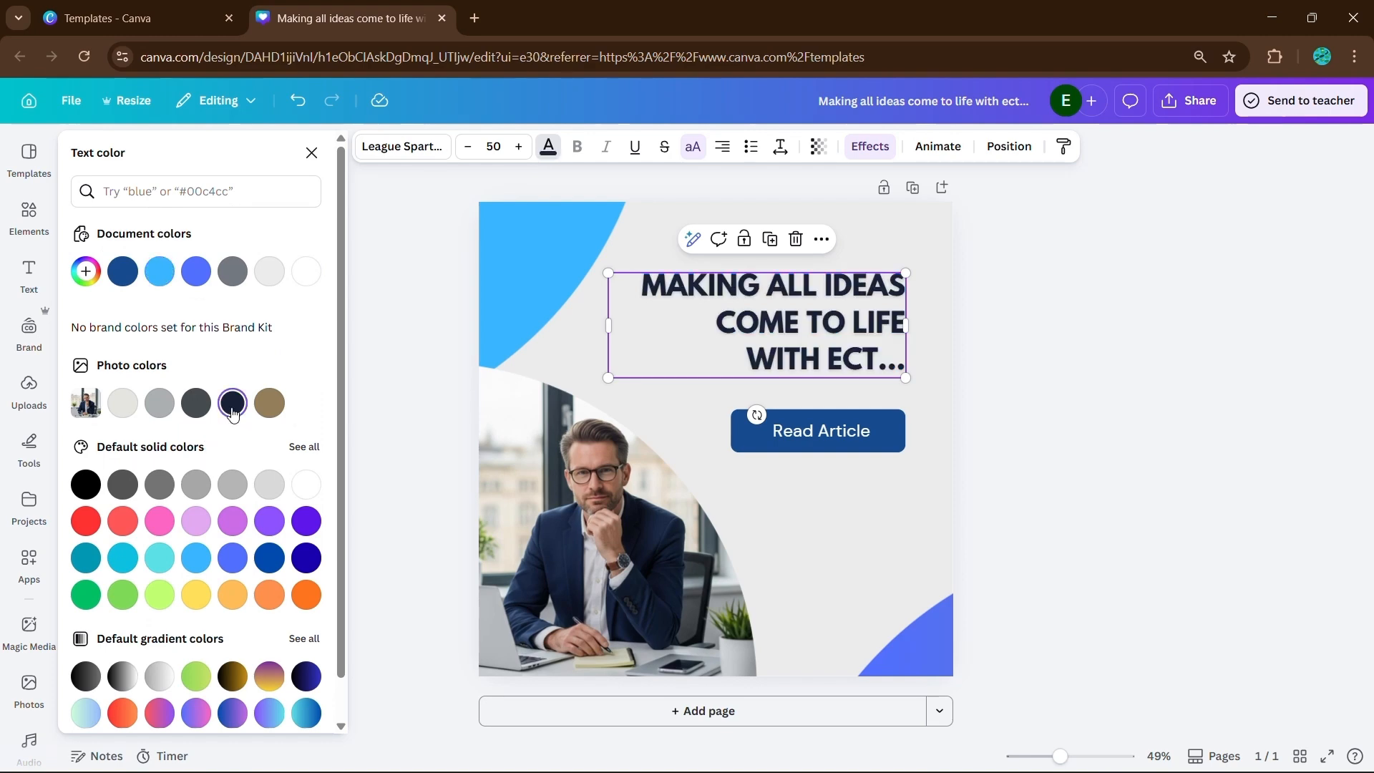
scroll(207, 390, "down", 1)
left_click(122, 228)
left_click(1084, 370)
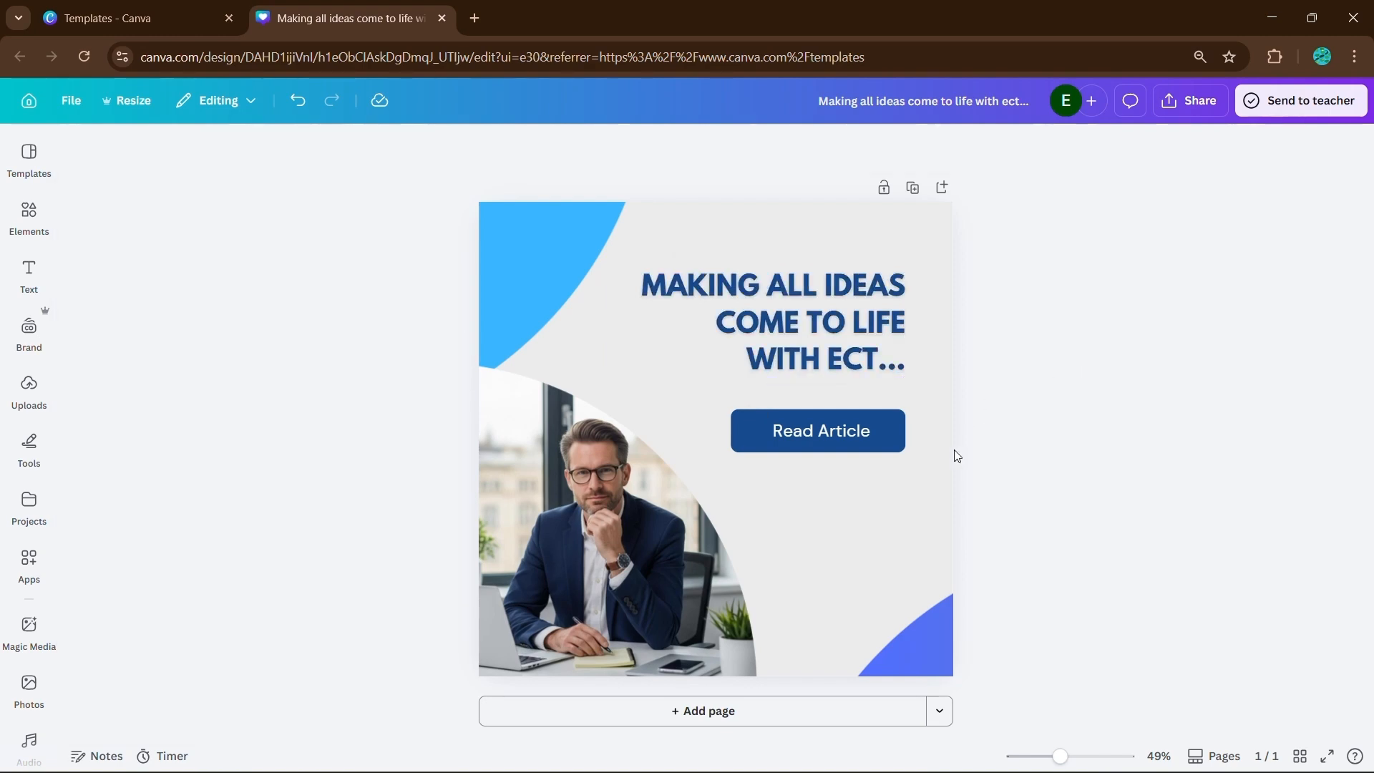
- Set the page background to the dark navy from the photo colors
left_click(858, 428)
left_click(689, 394)
left_click(606, 146)
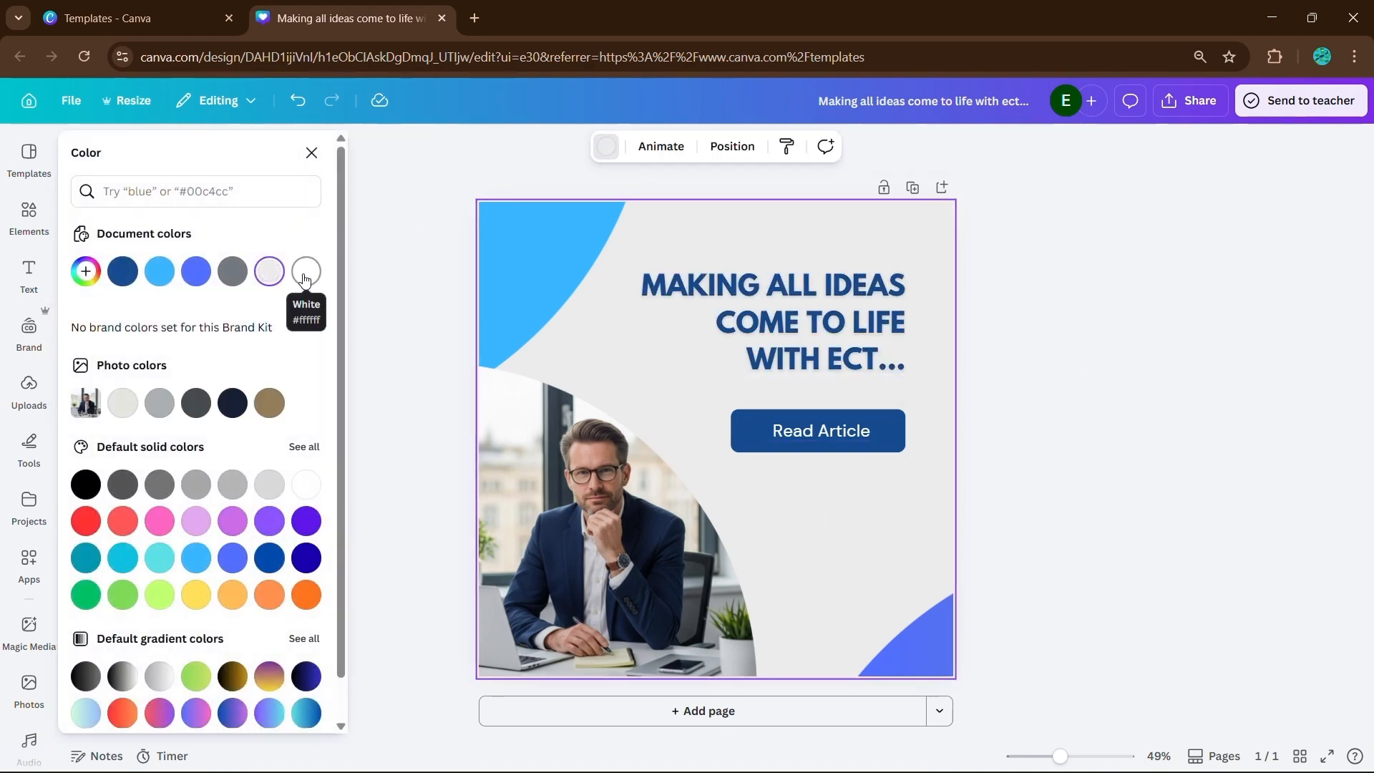
left_click(269, 402)
left_click(229, 403)
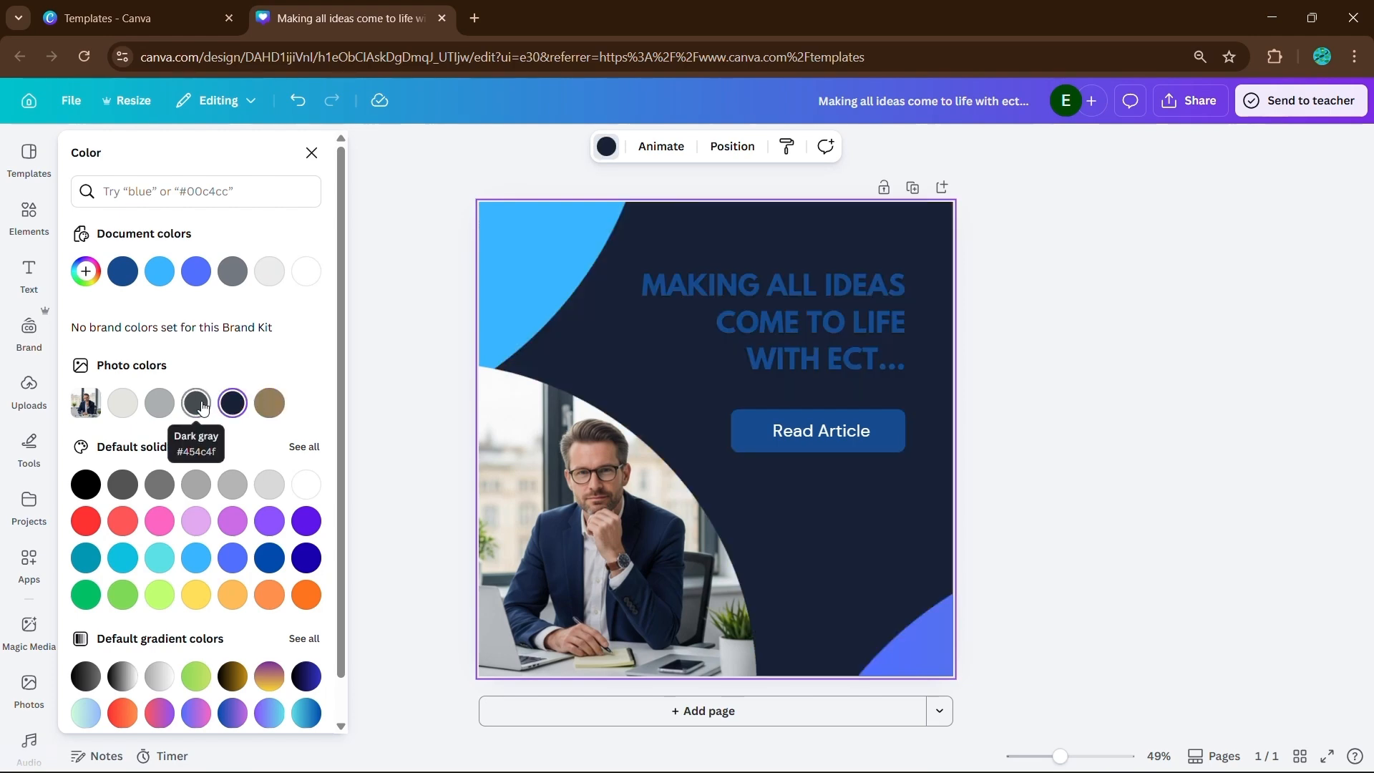
- Try white on the headline text and recolor it with the light gray from the photo colors
left_click(806, 320)
left_click(549, 147)
left_click(307, 271)
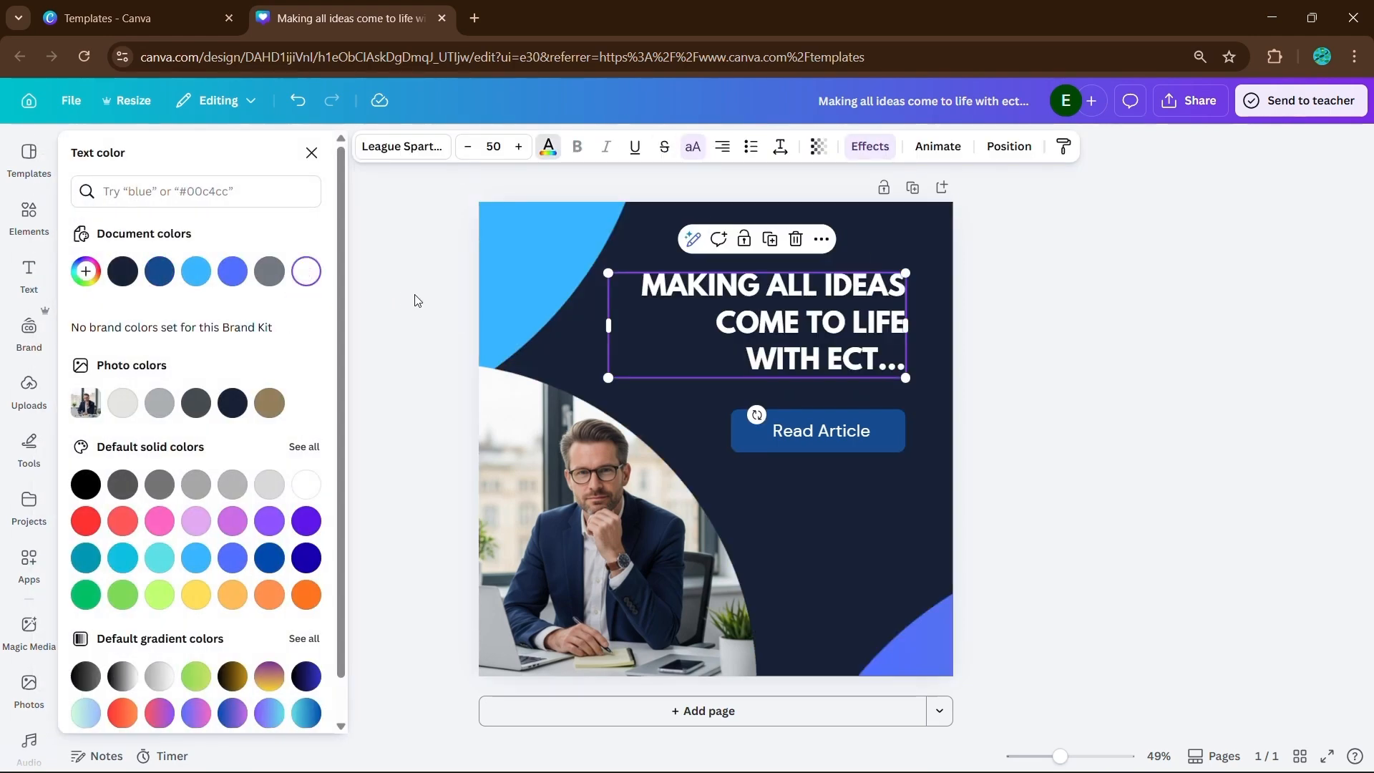
left_click(123, 403)
left_click(411, 350)
left_click(809, 431)
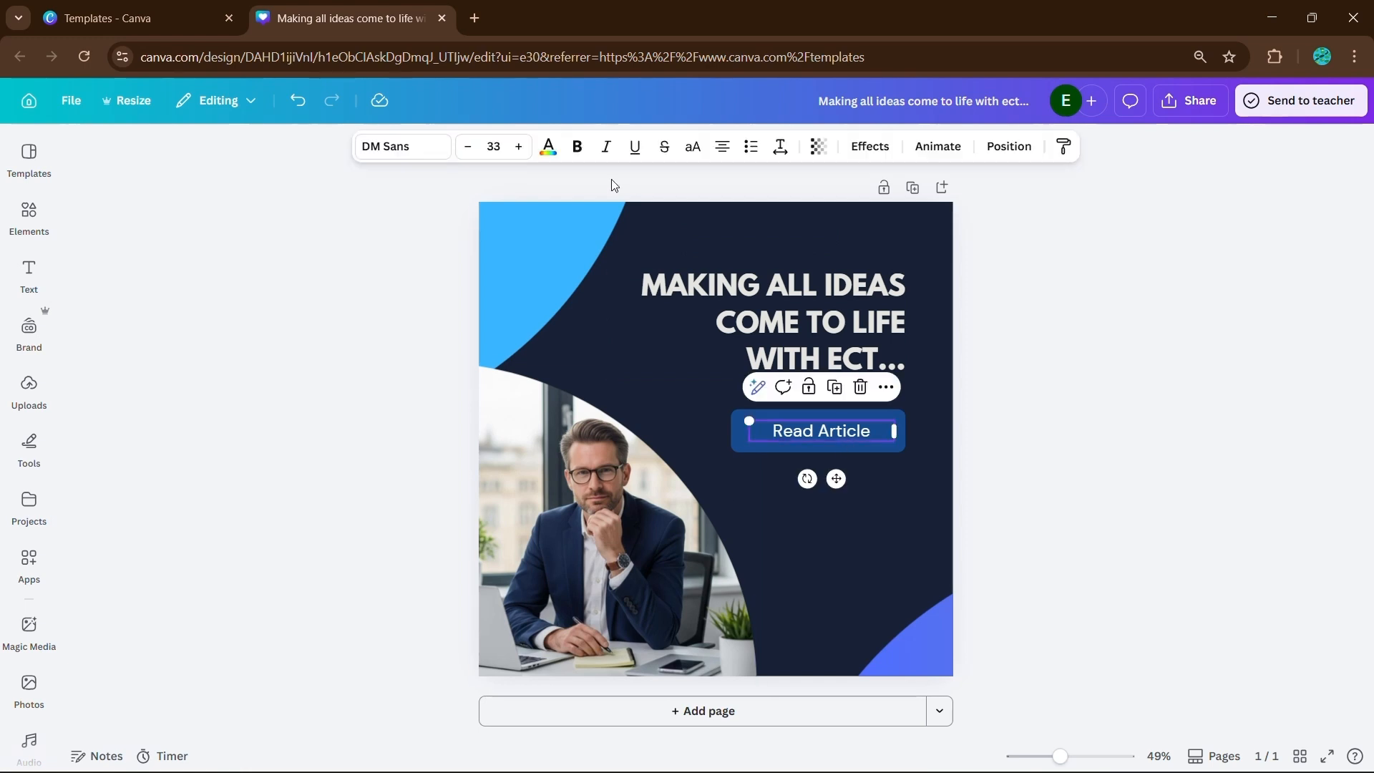
left_click(549, 147)
left_click(401, 326)
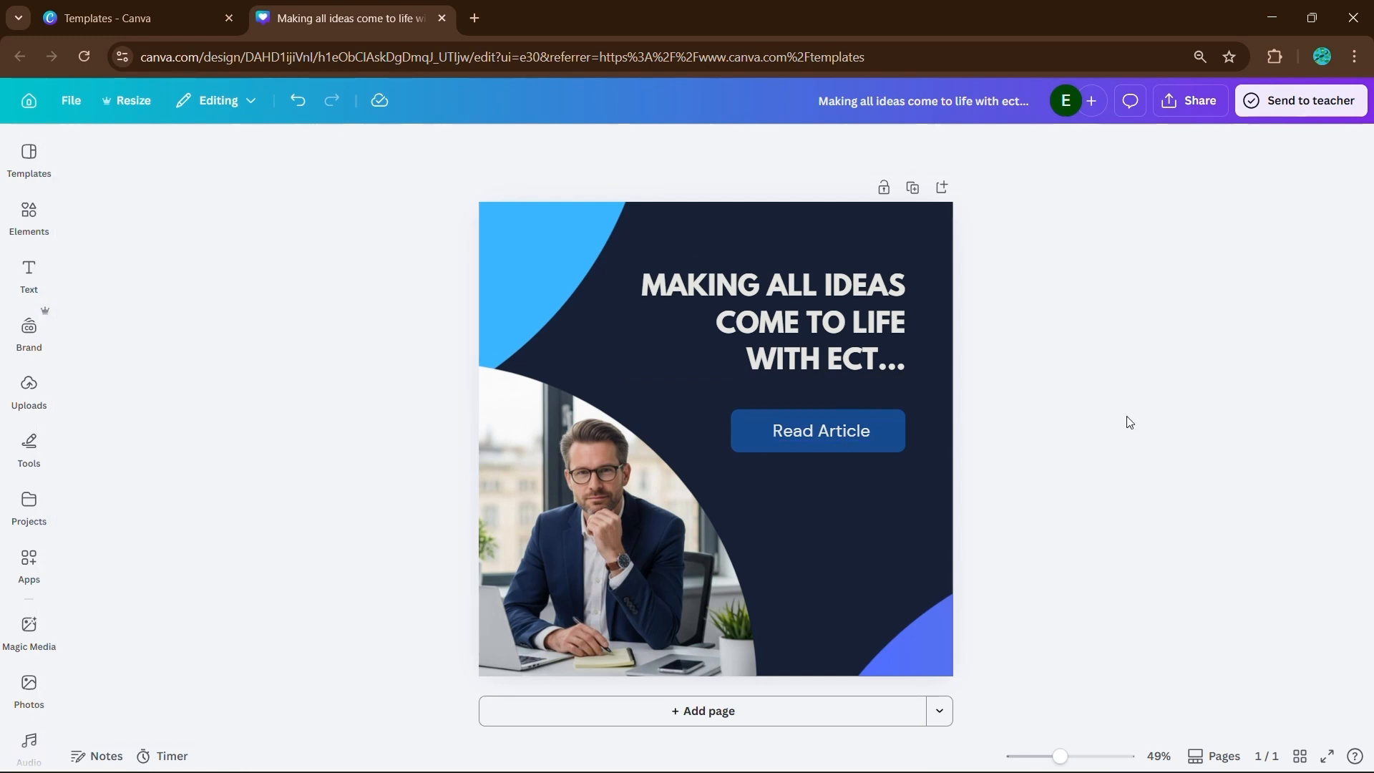
- Download the finished LinkedIn post as a PNG at size 1
left_click(1173, 101)
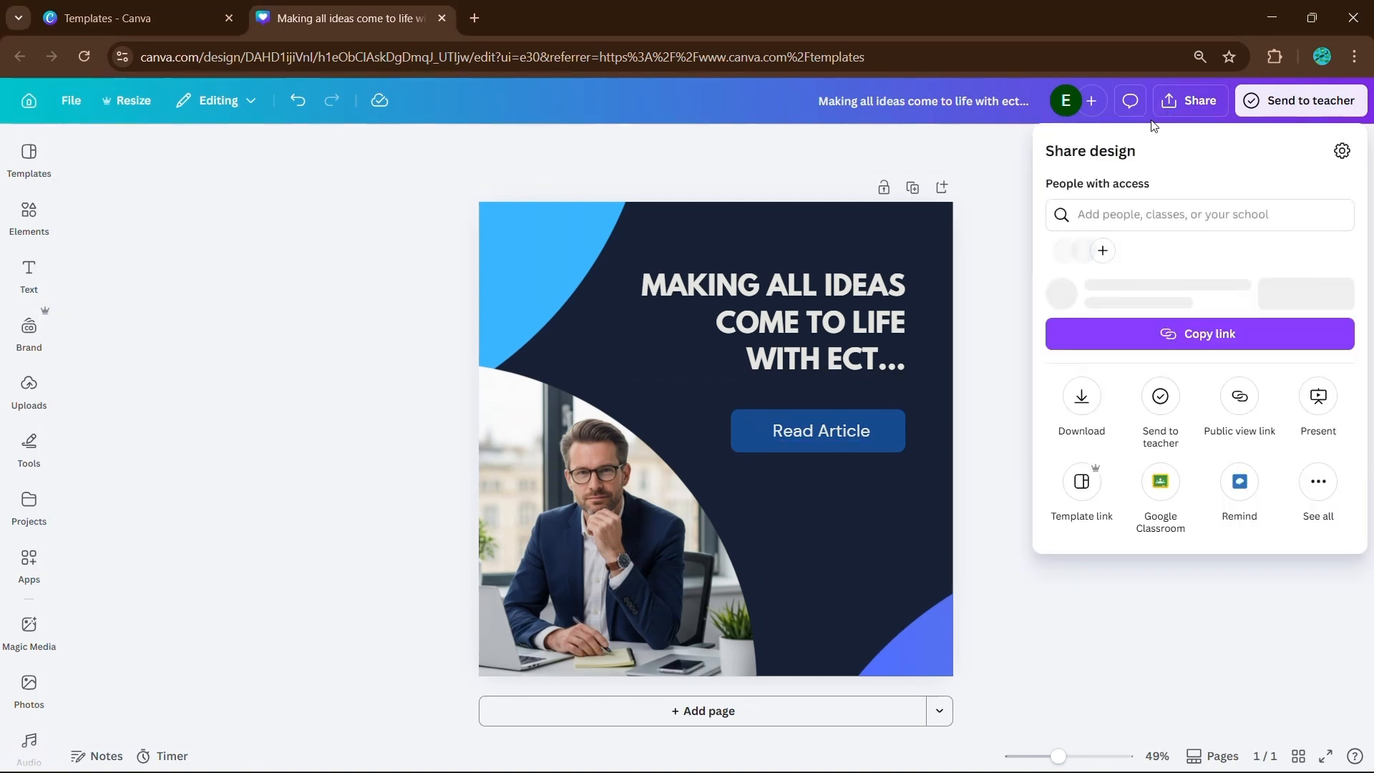
left_click(1082, 430)
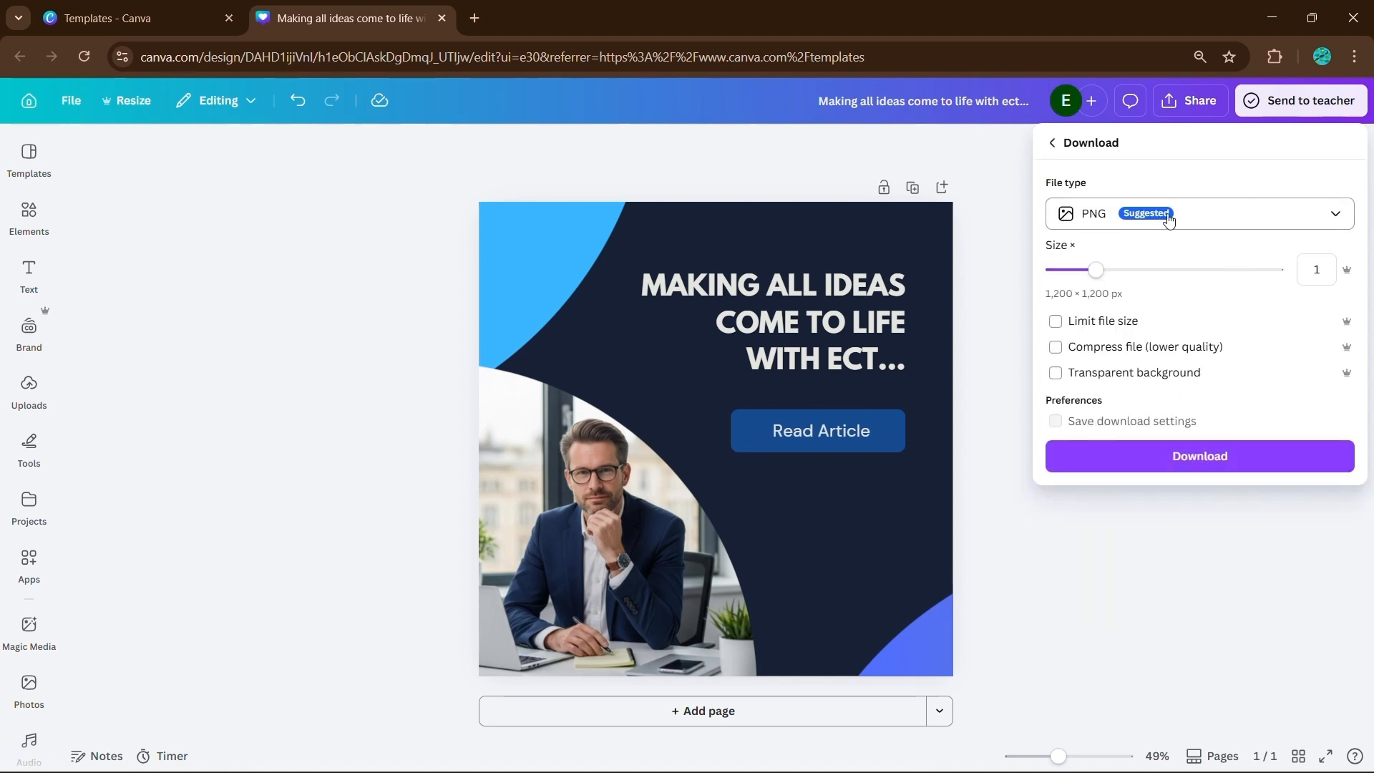
left_click(1215, 466)
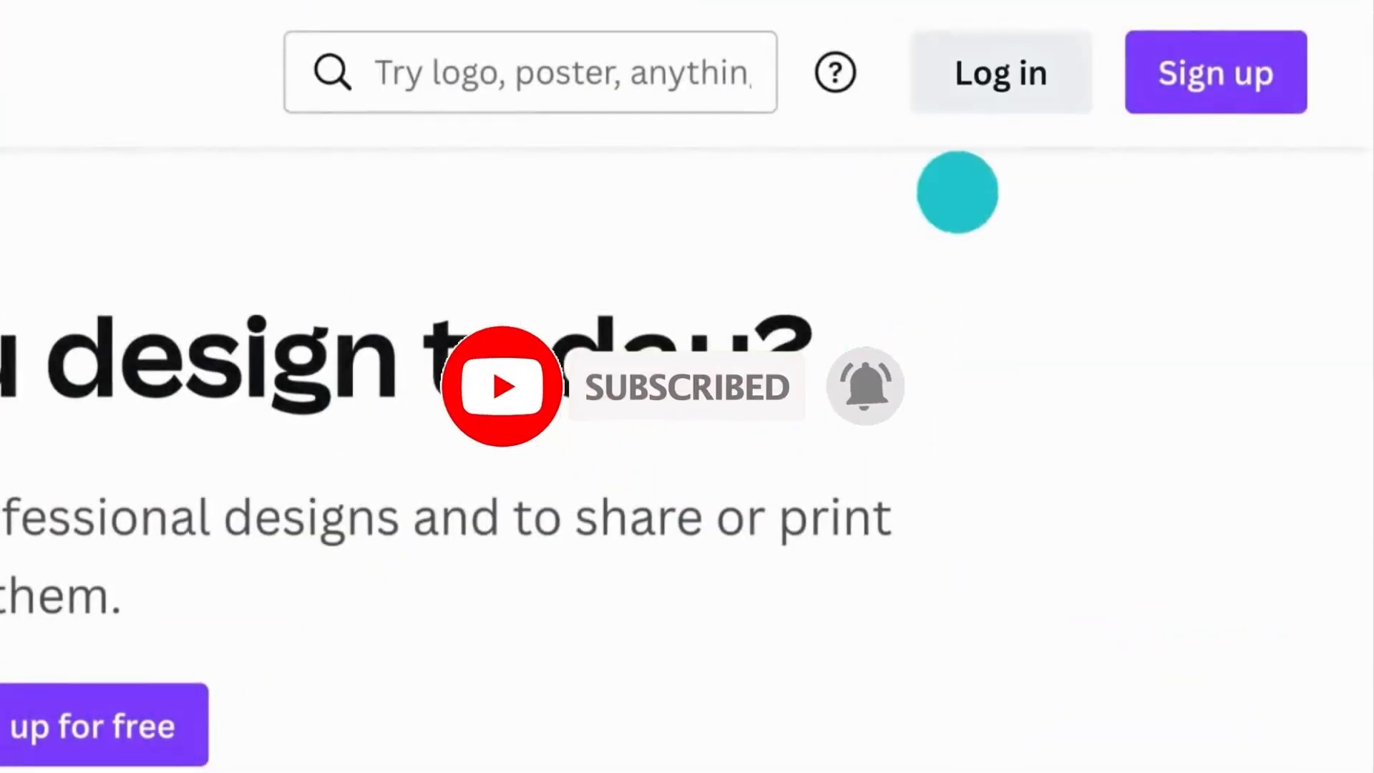
- Start logging in to Canva with email, enter the account's email address and continue
left_click(1012, 71)
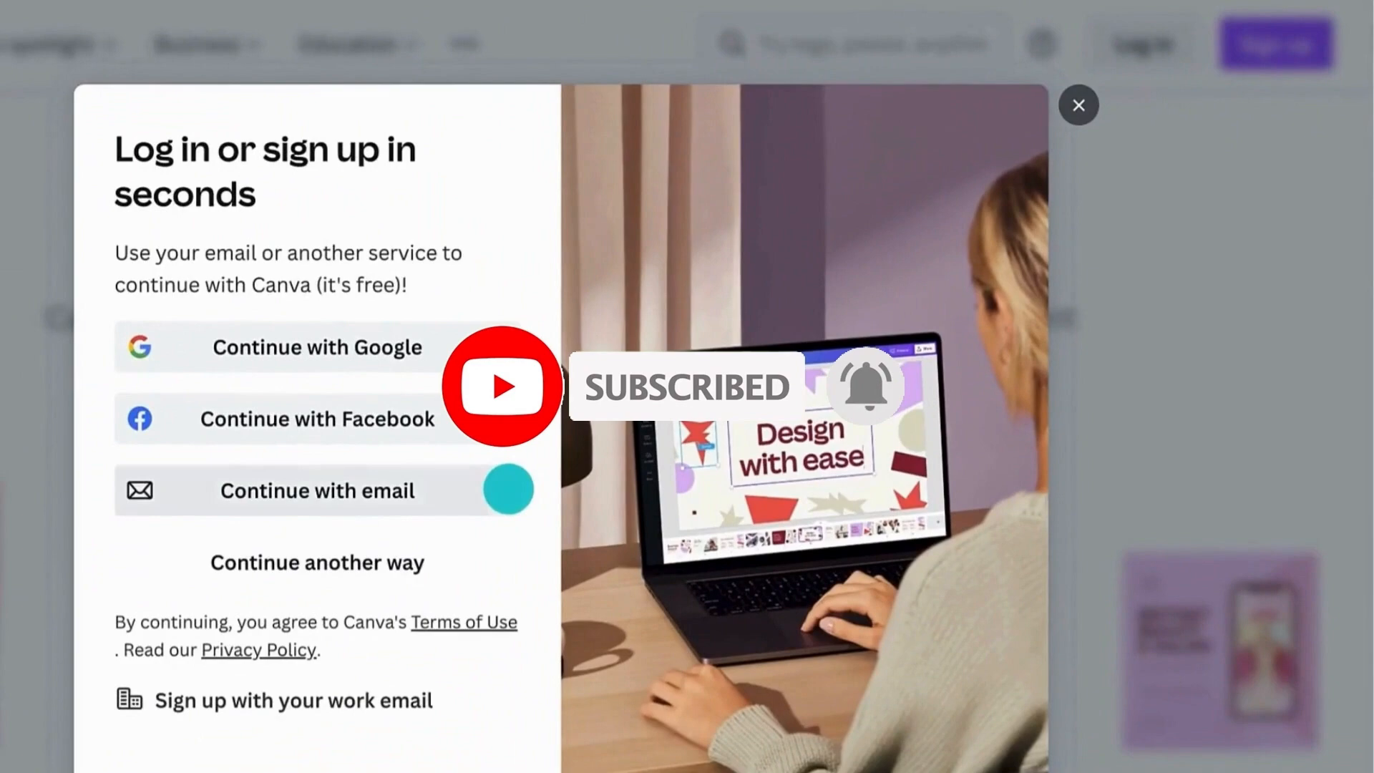
left_click(508, 489)
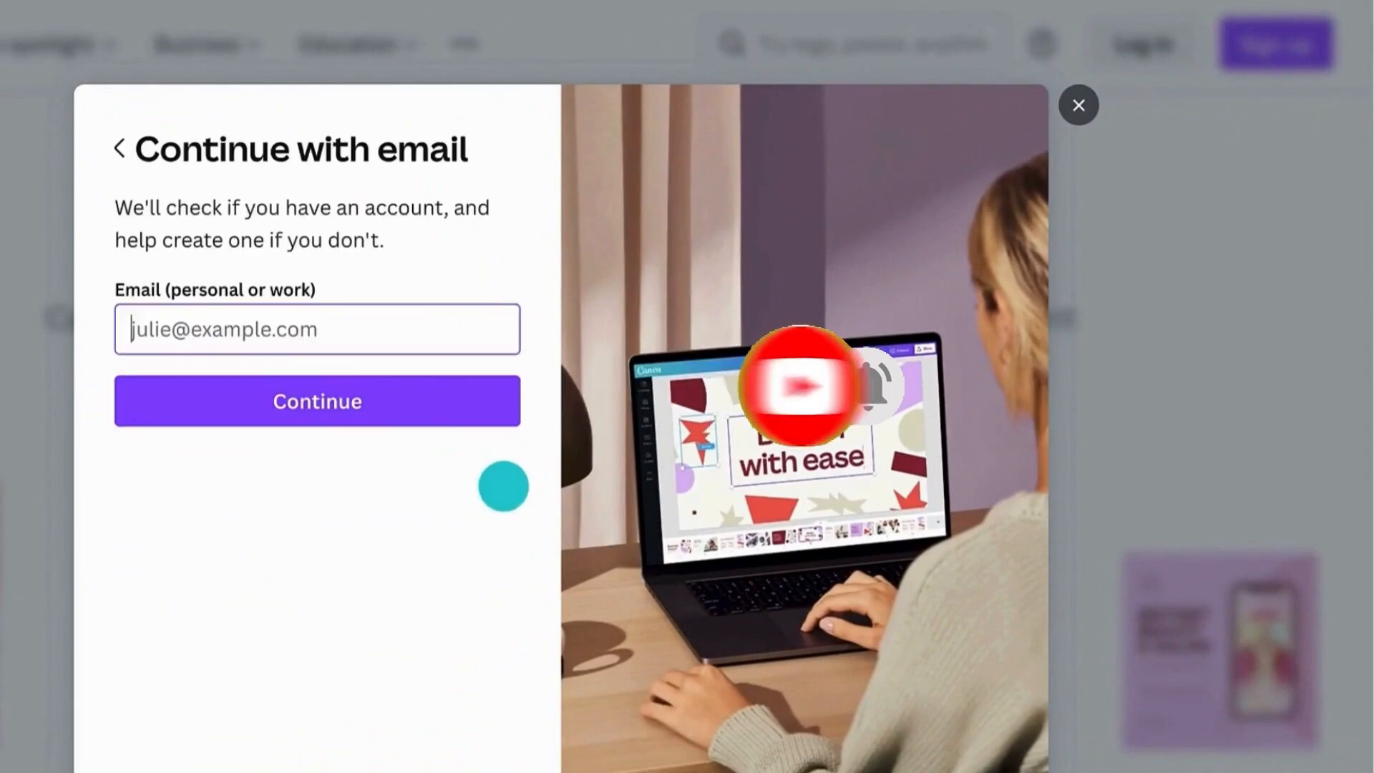
left_click(225, 332)
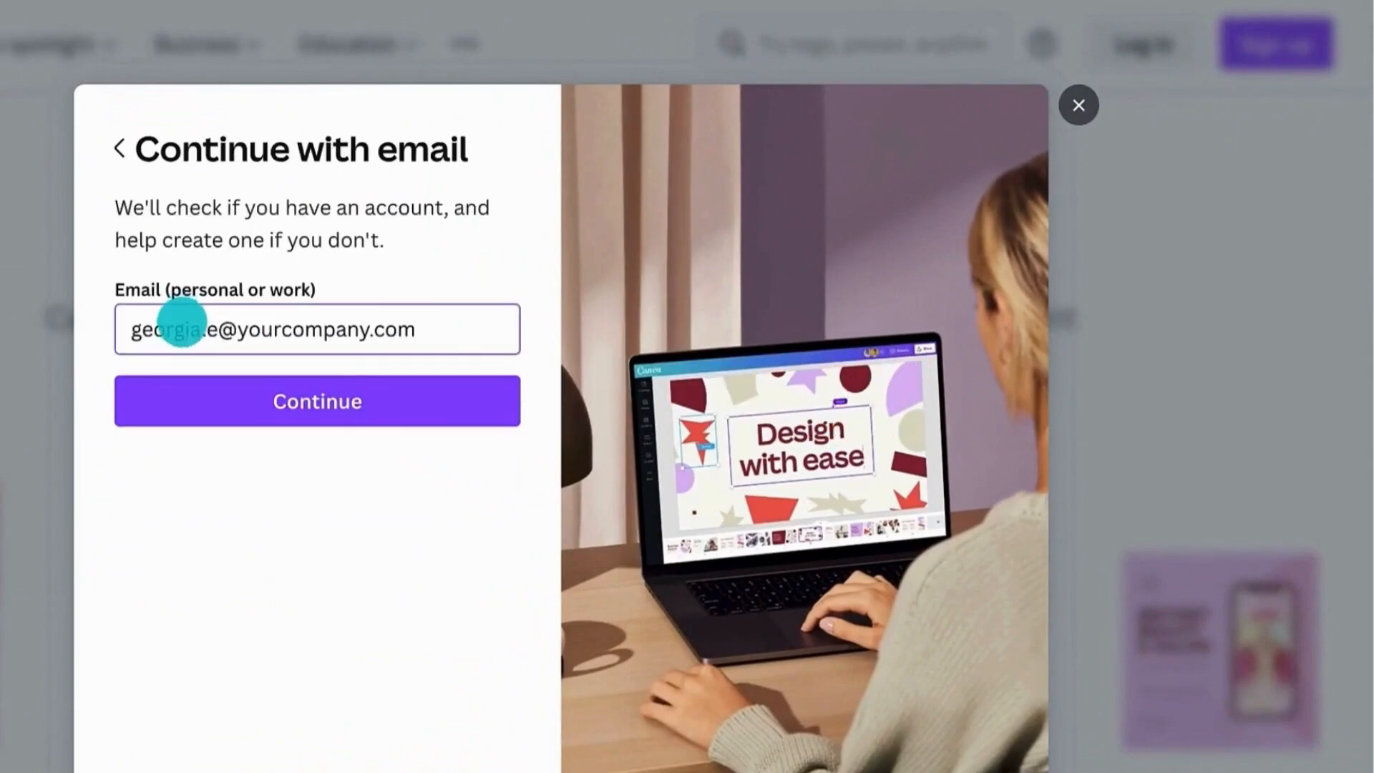
left_click(197, 380)
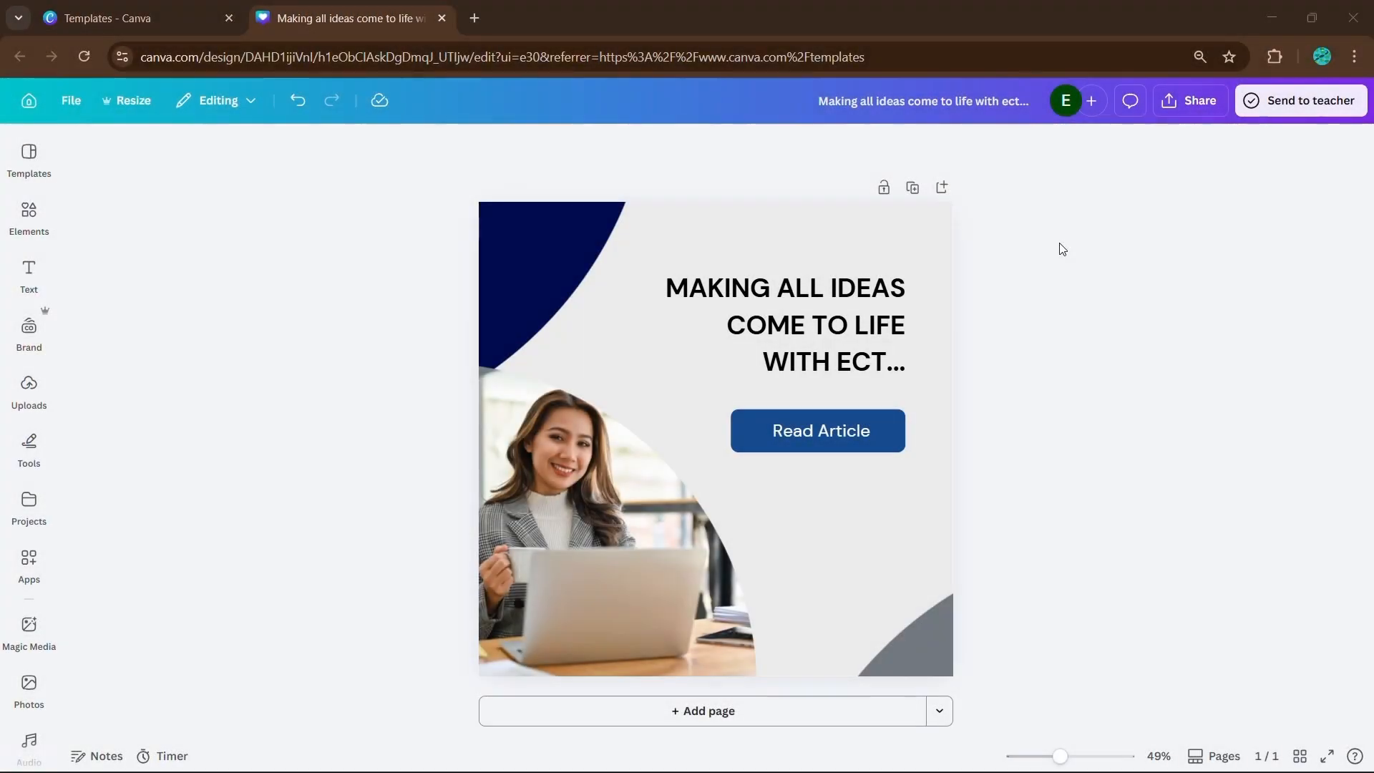
- Recolor the post's upper-left curved shape light blue and its lower-right corner shape periwinkle blue
left_click(501, 247)
left_click(542, 146)
left_click(202, 566)
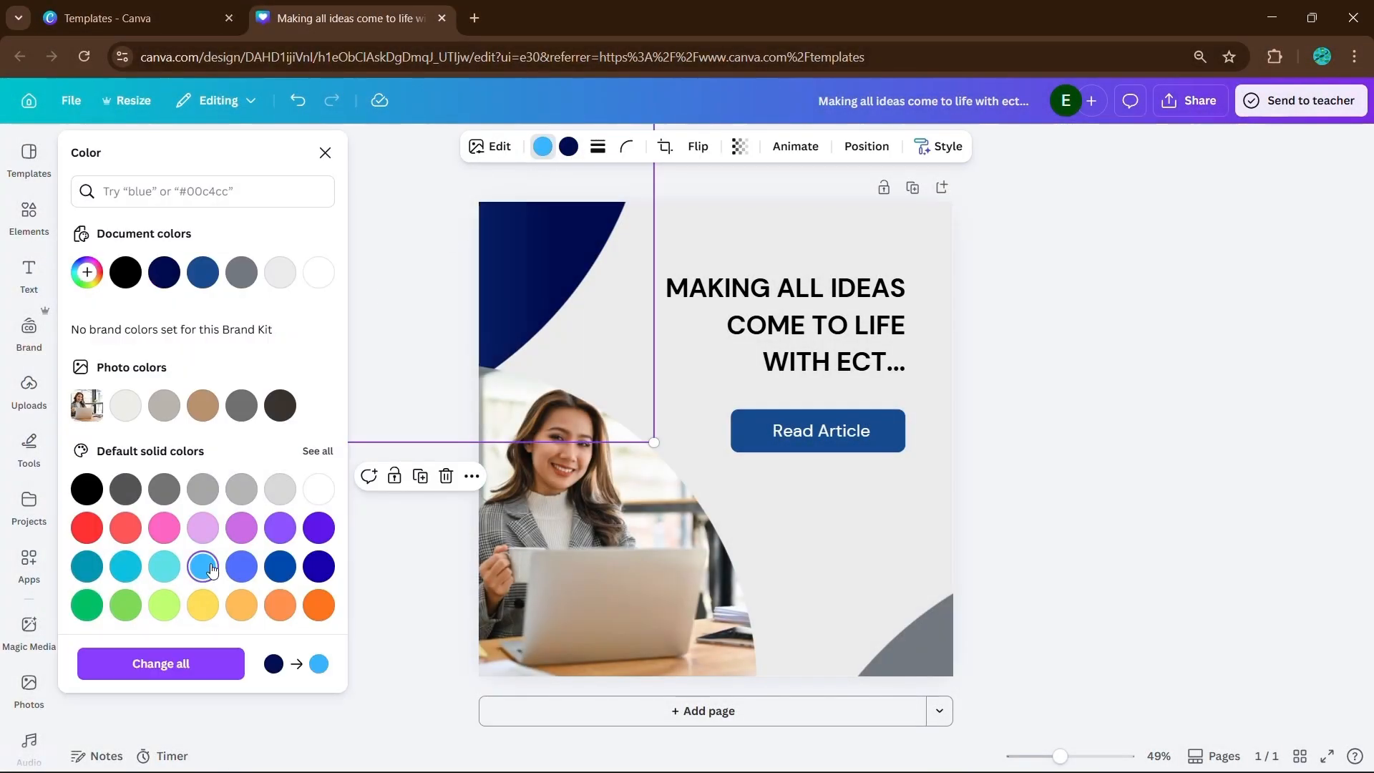
left_click(203, 566)
left_click(903, 624)
left_click(242, 566)
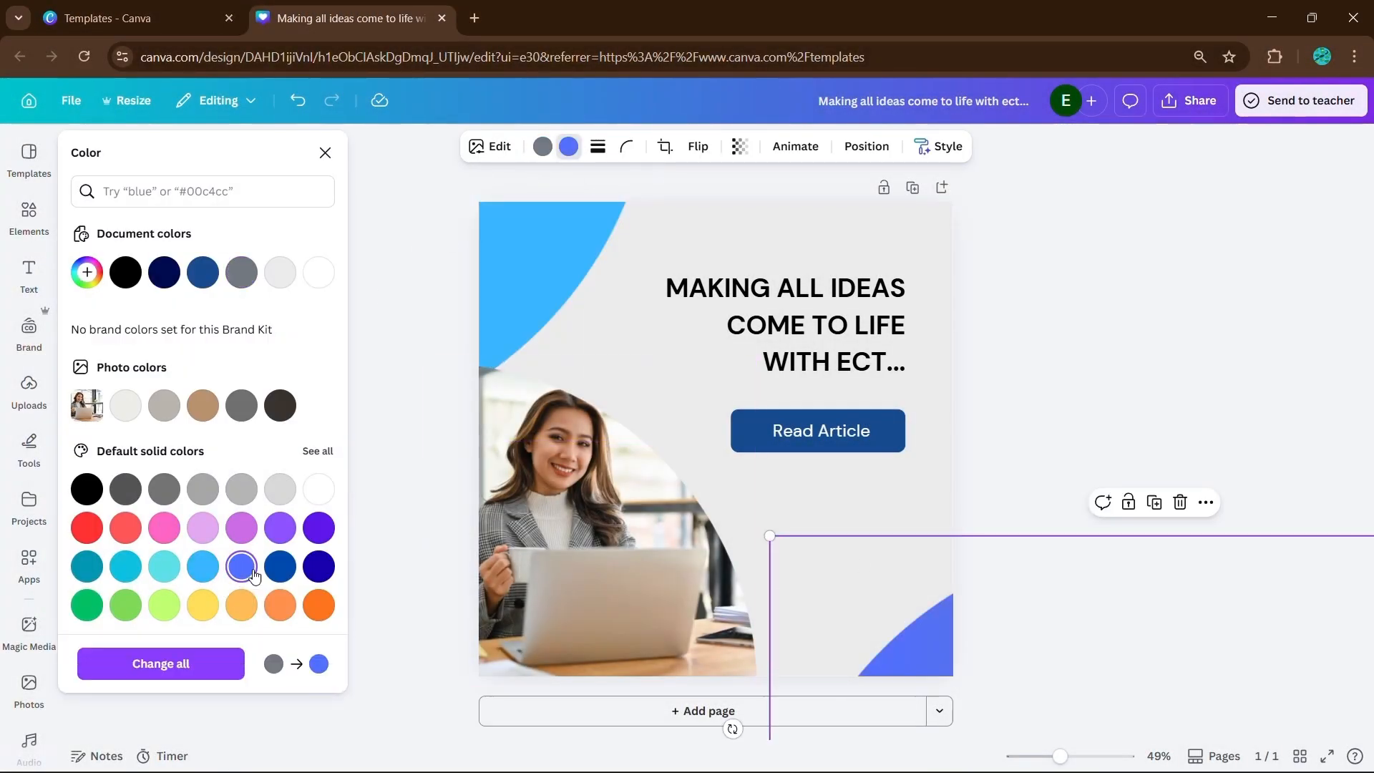
- Replace the photo of the woman with the uploaded image of the man in glasses and a navy suit at a desk
left_click(615, 552)
left_click(30, 392)
scroll(275, 443, "down", 1)
left_click_drag(143, 648, 691, 526)
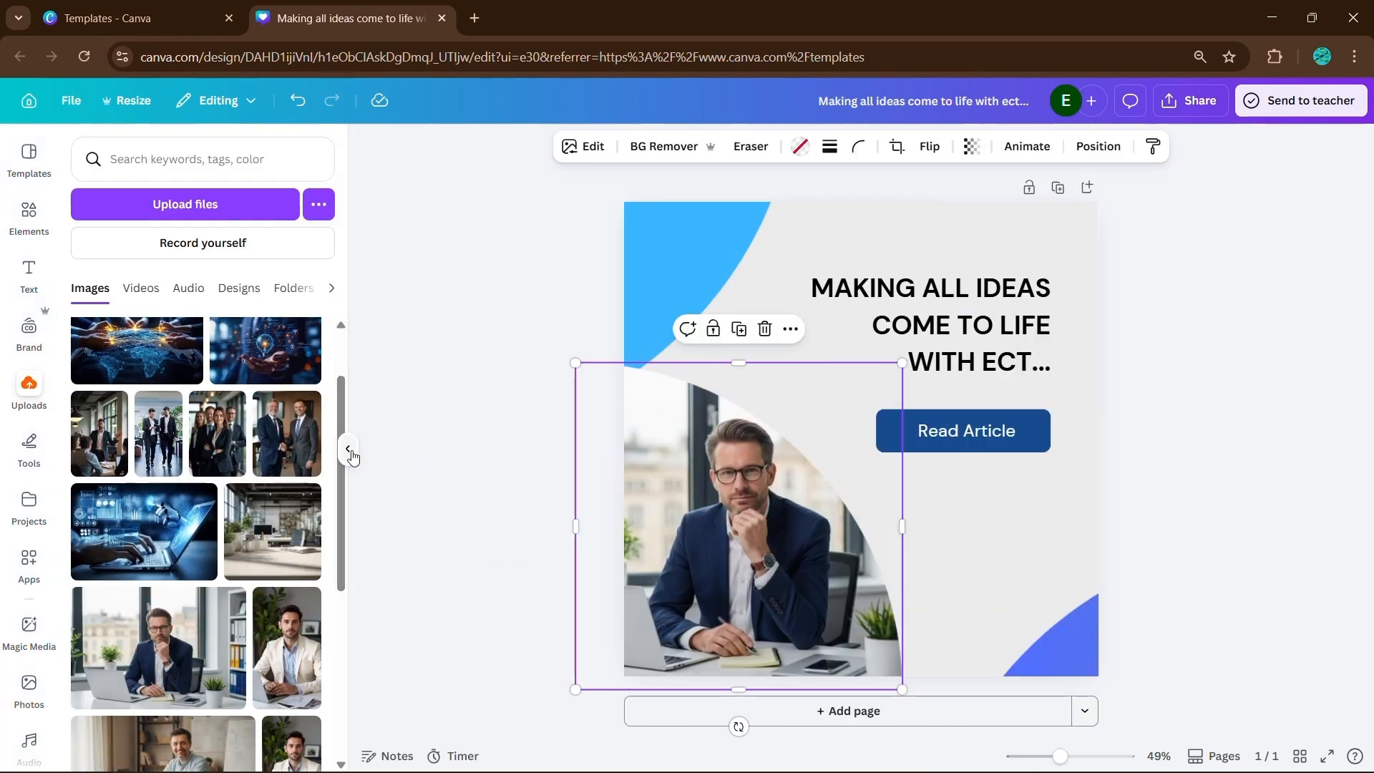
left_click(348, 452)
- Try the Anton font on the headline and change it to League Spartan
left_click(751, 326)
left_click(403, 146)
scroll(246, 482, "down", 3)
left_click(290, 510)
scroll(200, 559, "down", 4)
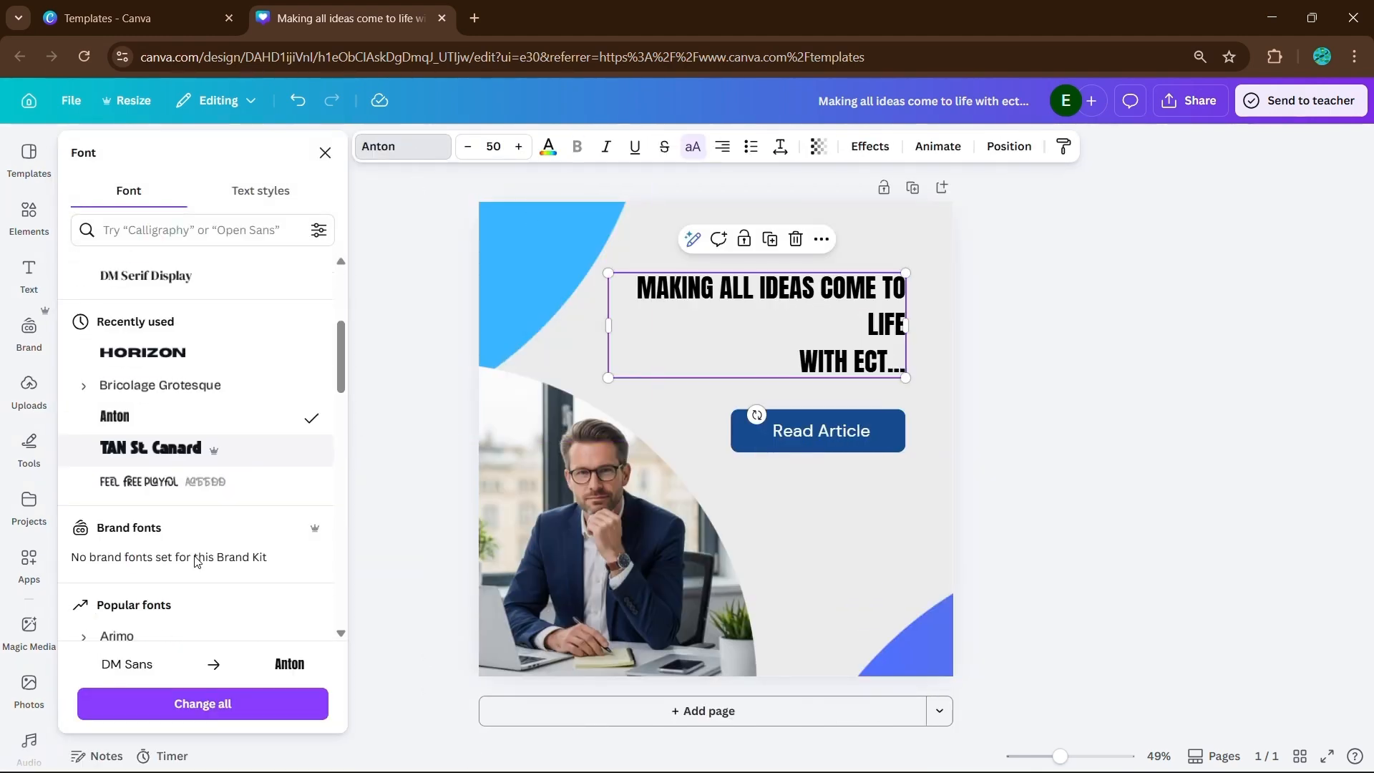
left_click(192, 567)
left_click(202, 478)
- Color the headline light blue and give it the Lift effect with an intensity of 30
left_click(547, 149)
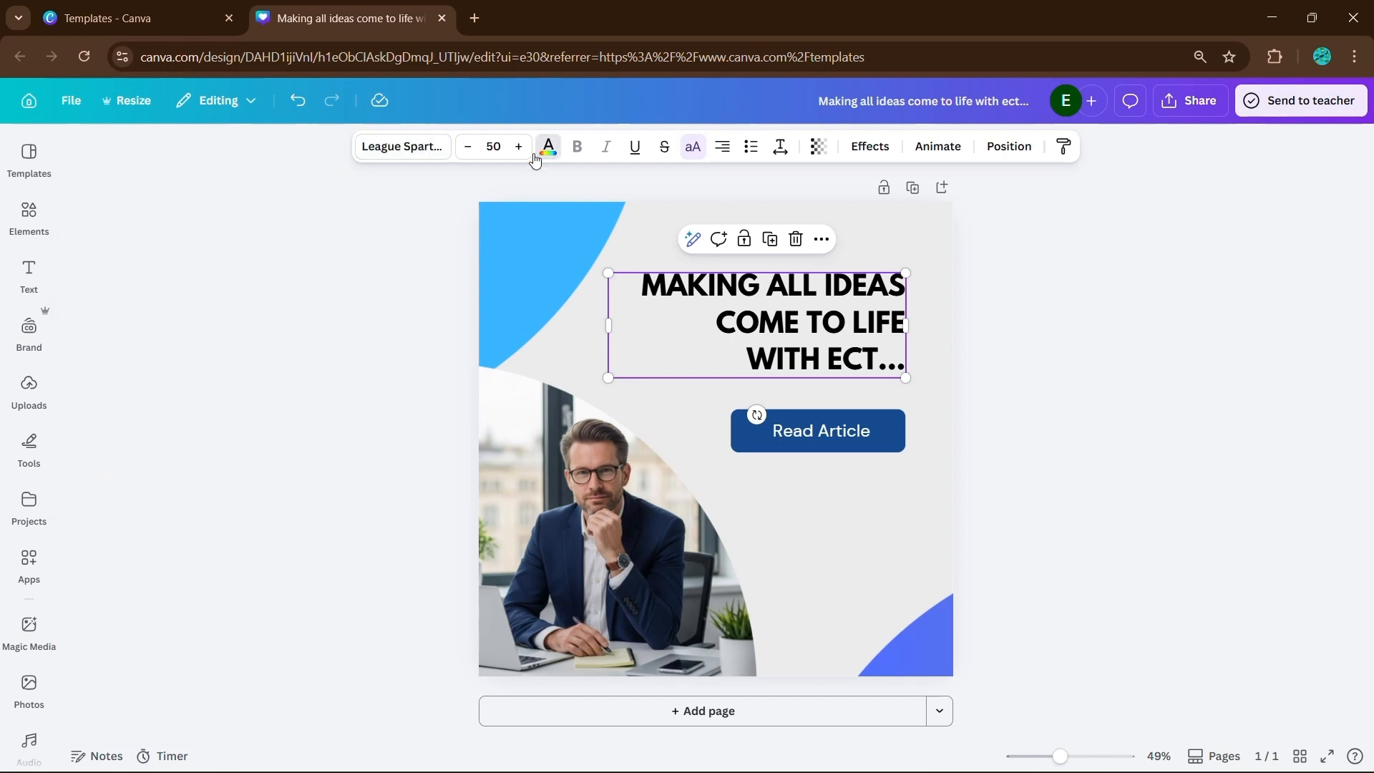
left_click(224, 284)
left_click(196, 272)
left_click(870, 146)
left_click(282, 243)
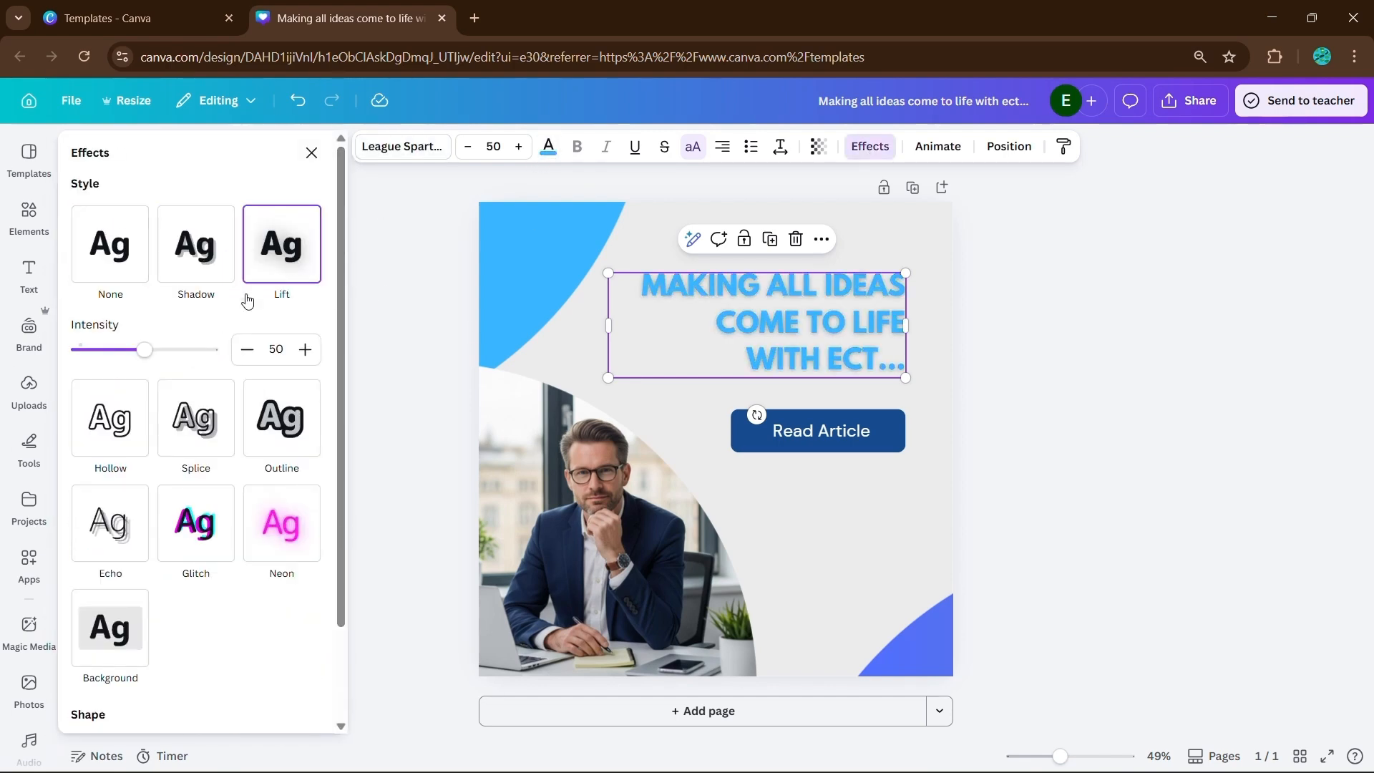
left_click_drag(144, 350, 118, 351)
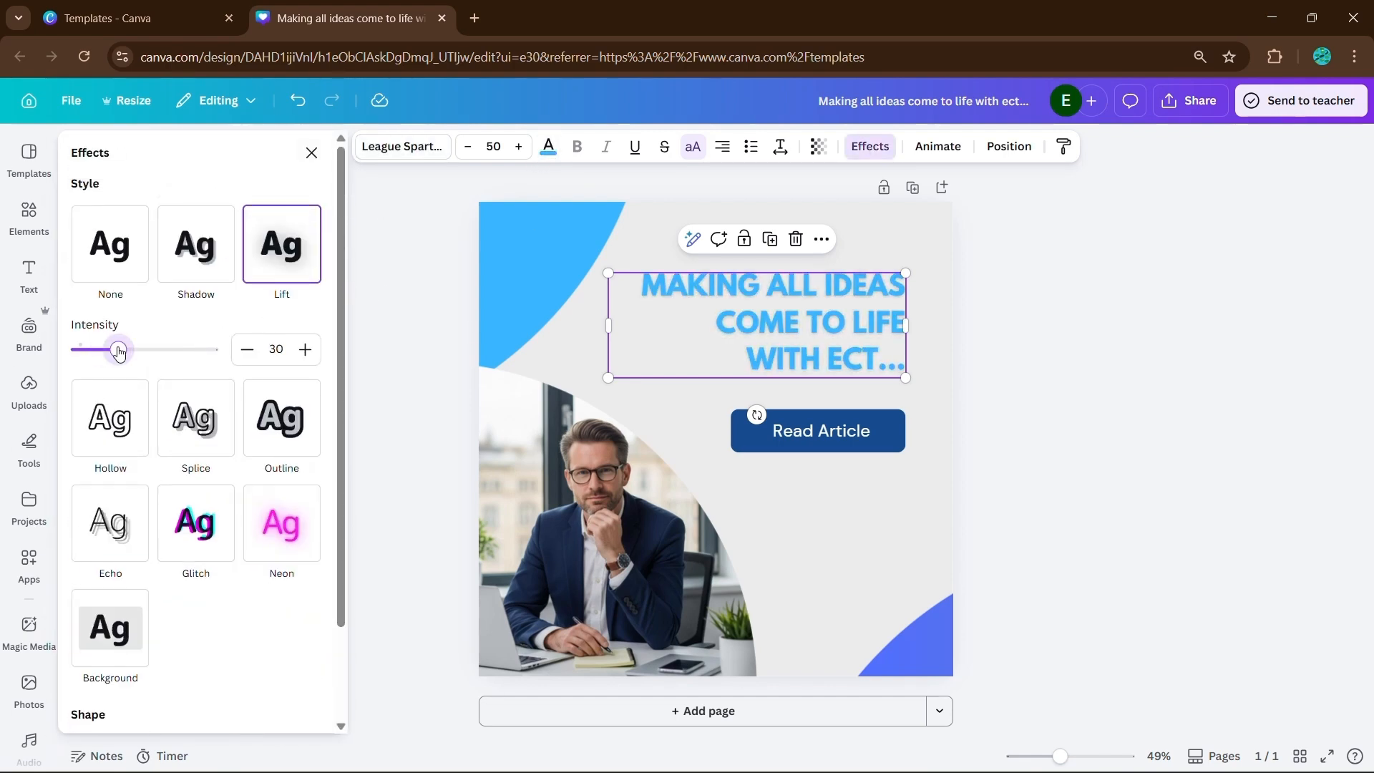
- Try the photo's dark navy on the headline and recolor the text with the document's dark blue
left_click(549, 147)
left_click(229, 399)
scroll(237, 437, "down", 1)
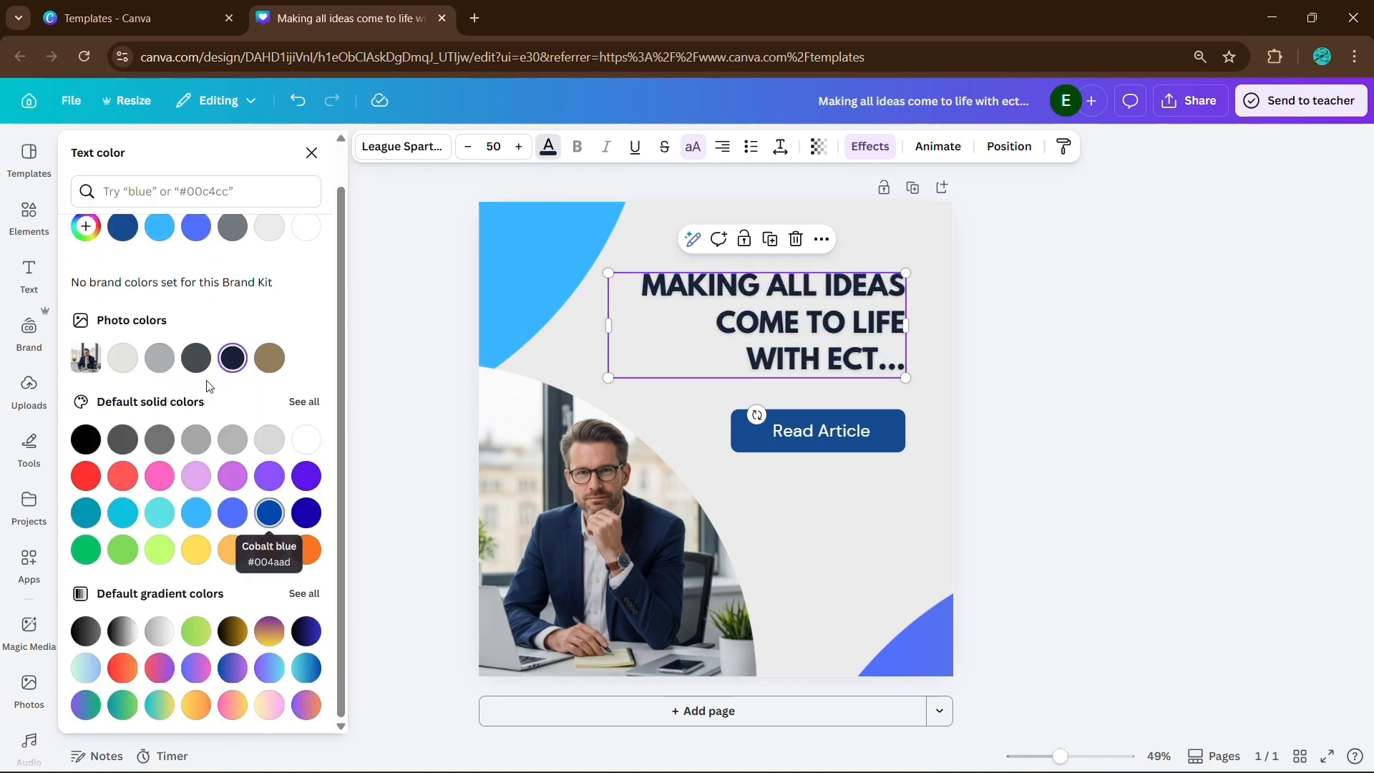
left_click(1086, 373)
- Set the page background to the dark navy from the photo colors
left_click(806, 433)
left_click(716, 401)
left_click(607, 147)
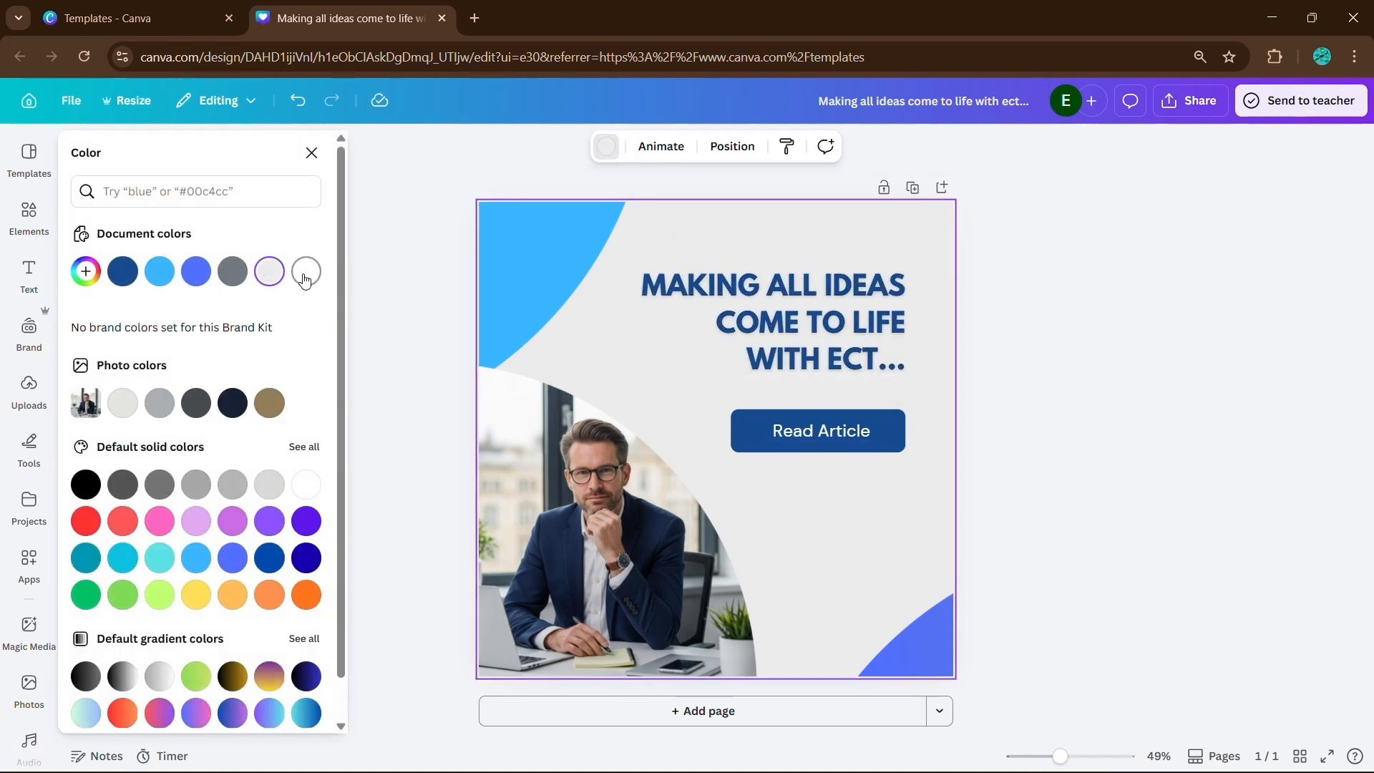
left_click(270, 403)
left_click(233, 403)
- Try white on the headline and recolor it with the light gray from the photo colors
left_click(809, 322)
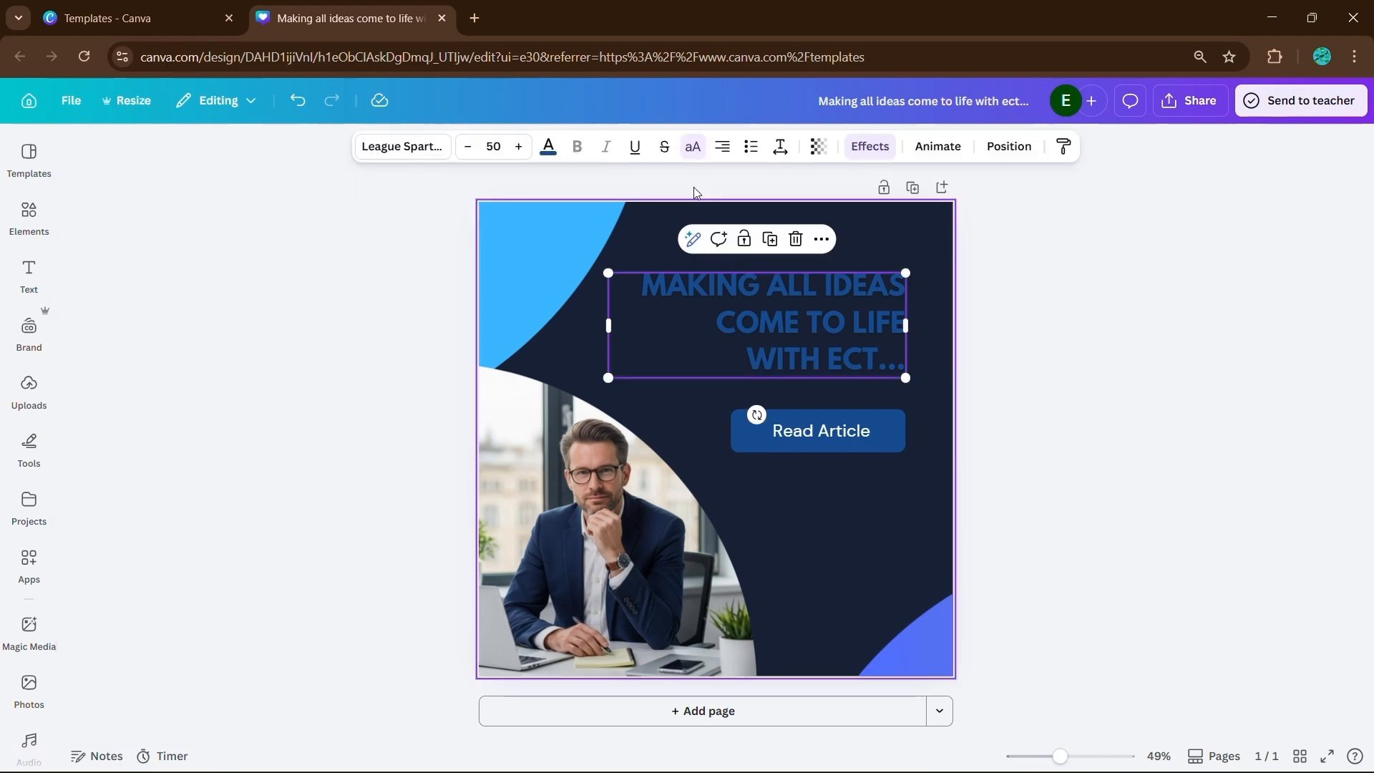
left_click(549, 146)
left_click(306, 272)
left_click(122, 403)
left_click(402, 348)
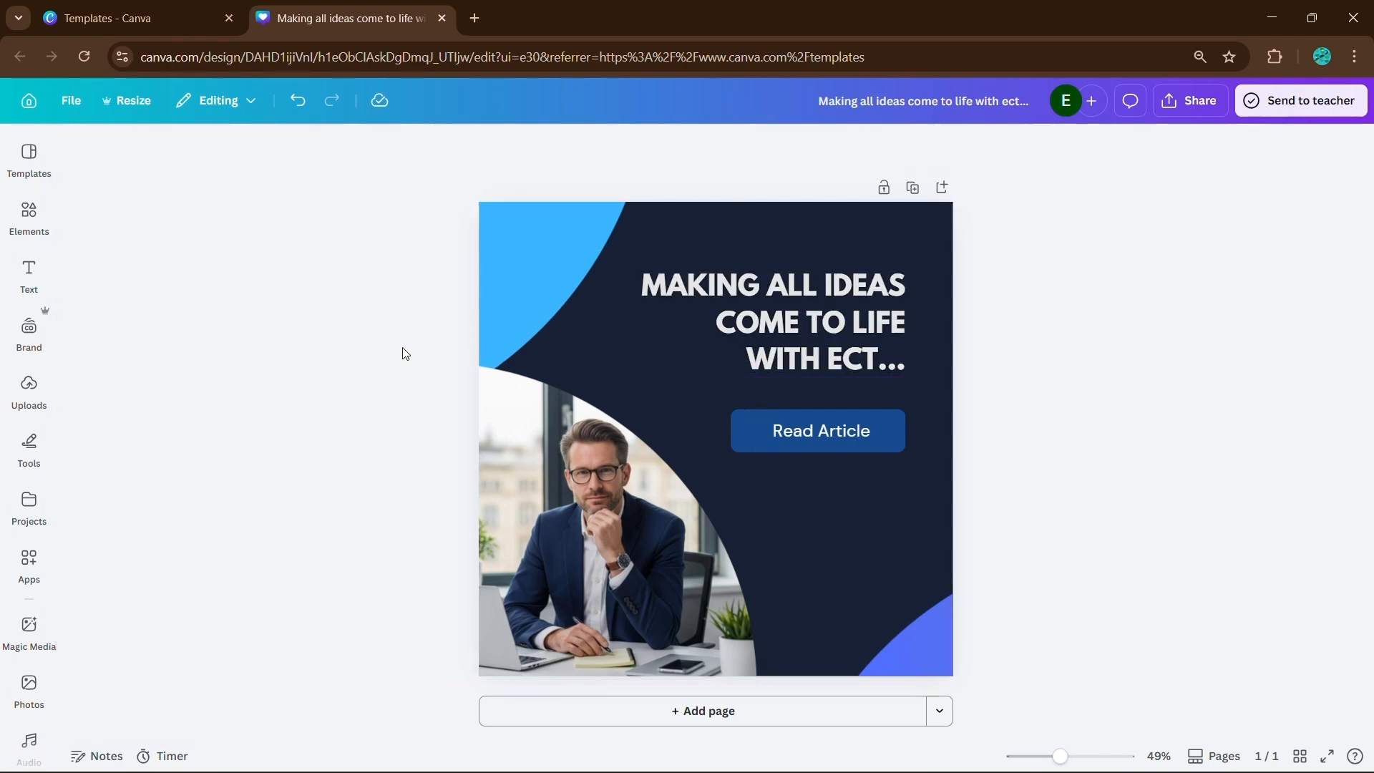